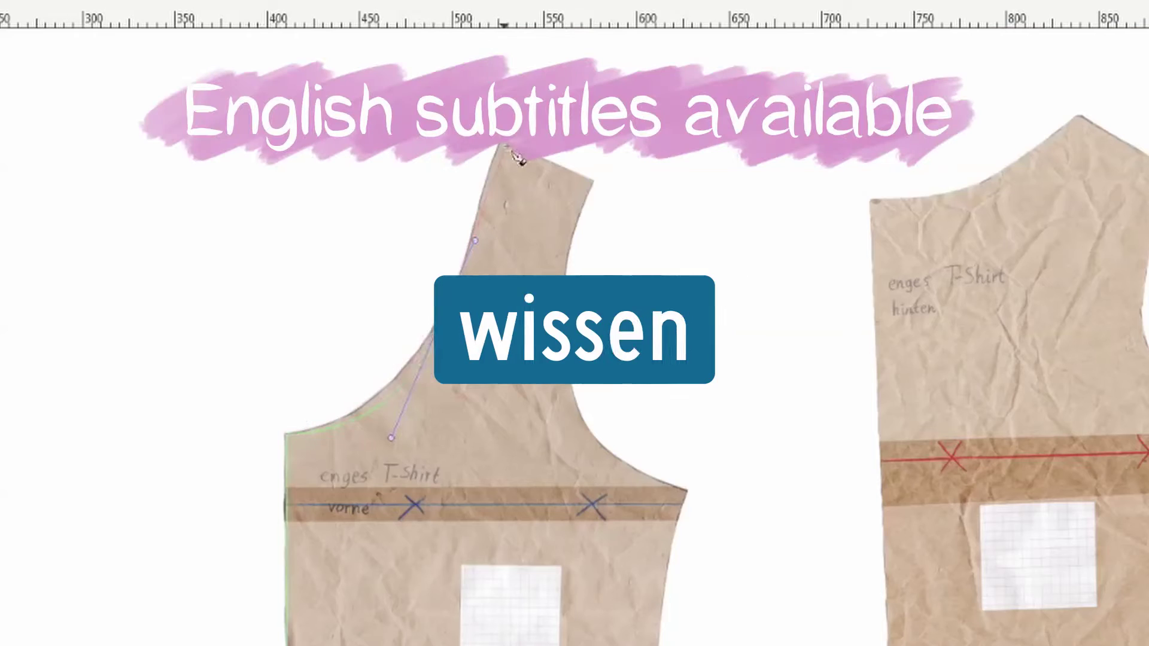
# Start a blank new Inkscape document beside the T-Shirt Grundschnitt photo folder
pyautogui.click(501, 144)
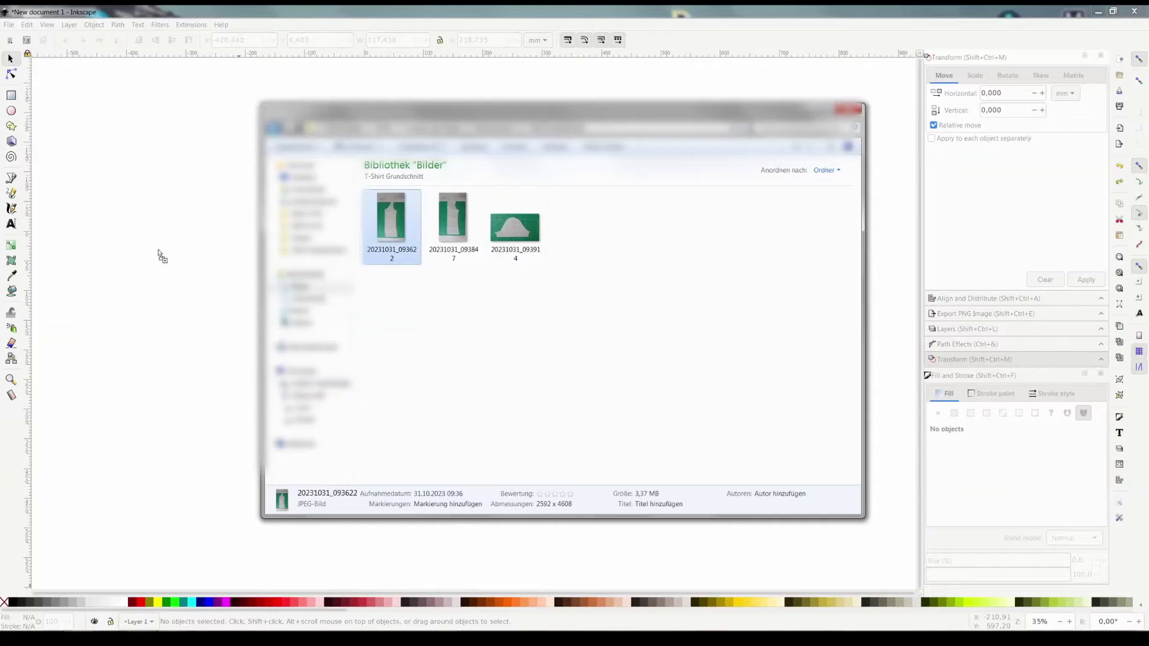
# Bring the front and sleeve pattern photos from the folder onto the canvas
pyautogui.moveTo(277, 508); pyautogui.dragTo(317, 533)
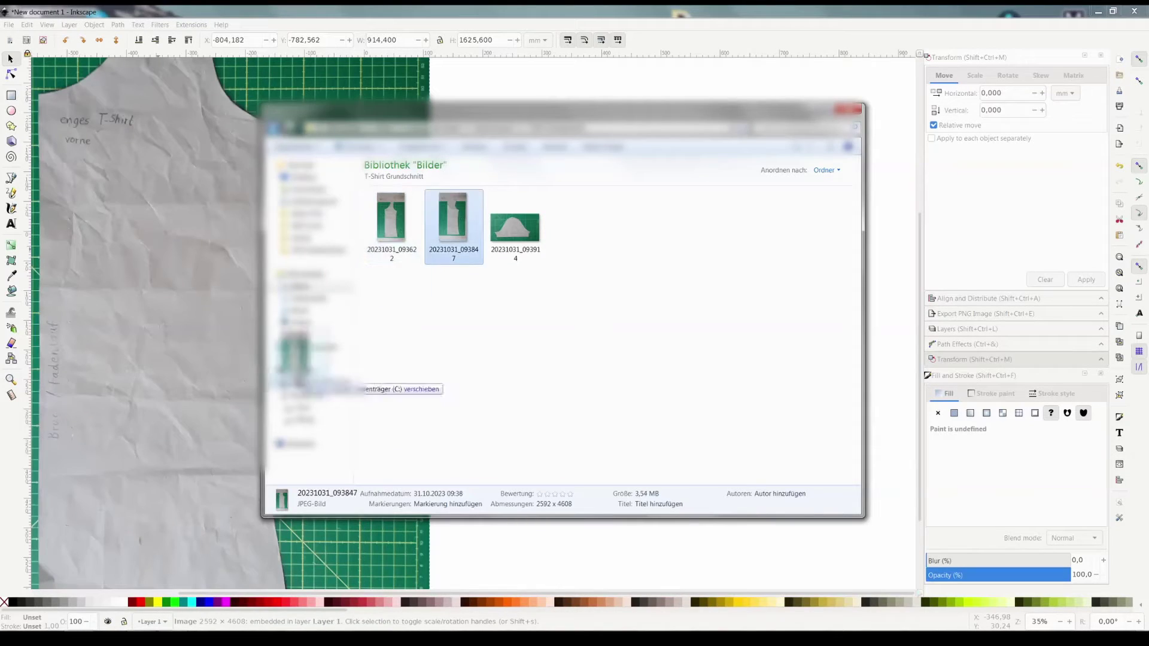
pyautogui.click(518, 224)
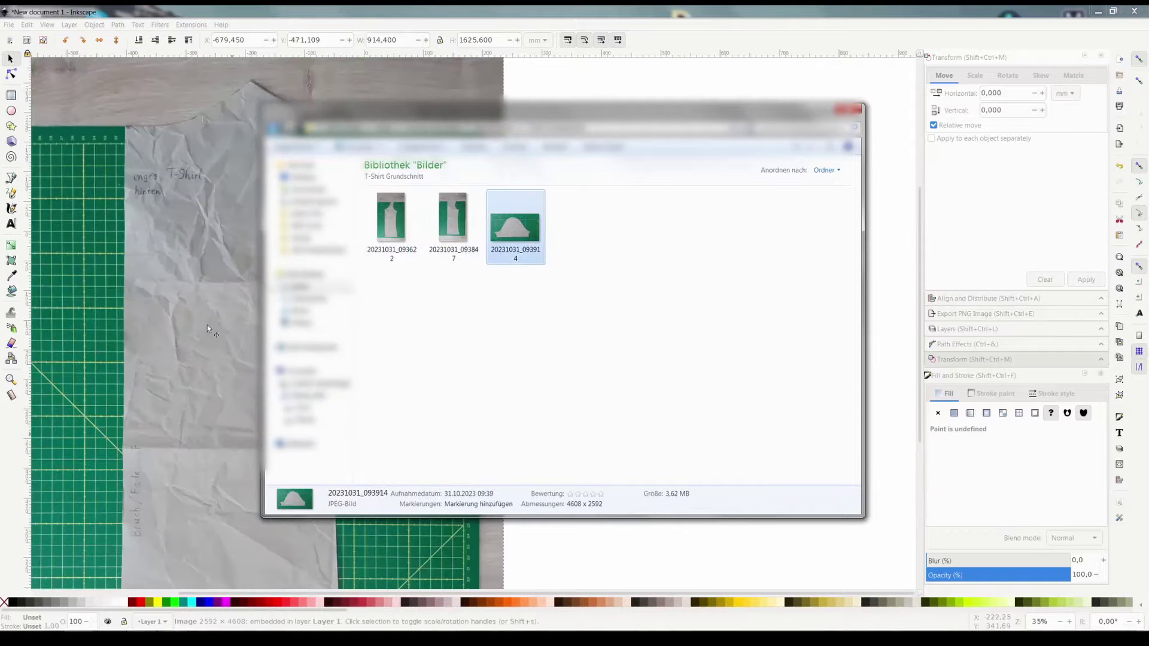
pyautogui.moveTo(491, 191); pyautogui.dragTo(206, 299)
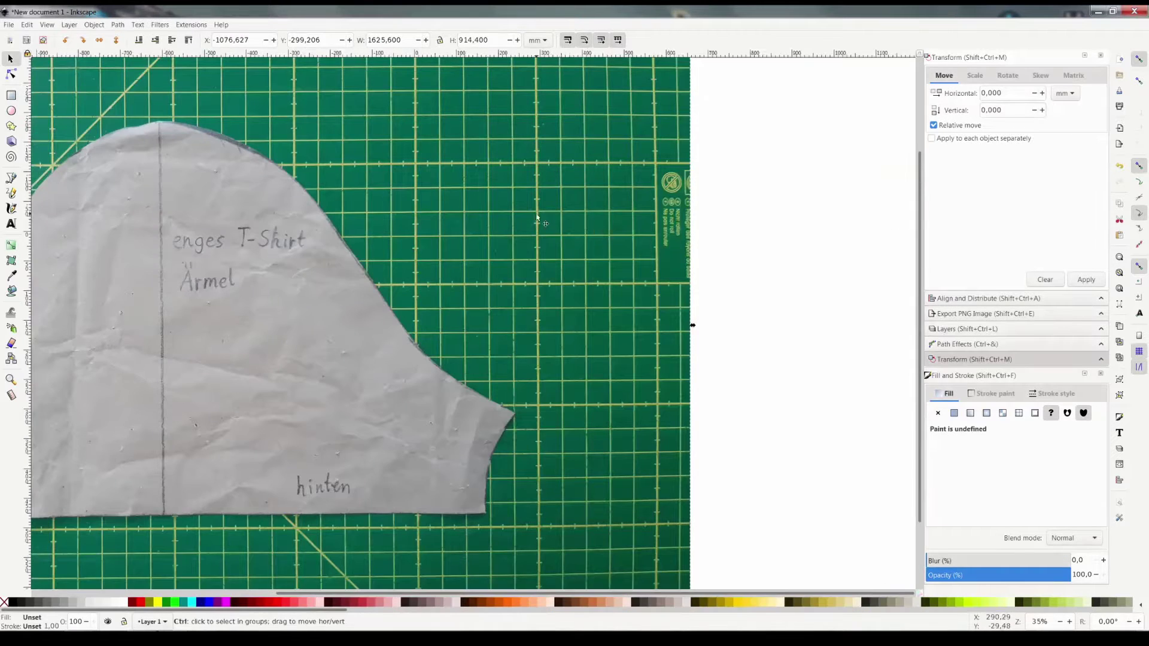
# Shrink the sleeve photo and spread the photos apart on the canvas
pyautogui.keyDown('ctrl'); pyautogui.scroll(-5, 528, 216); pyautogui.keyUp('ctrl')
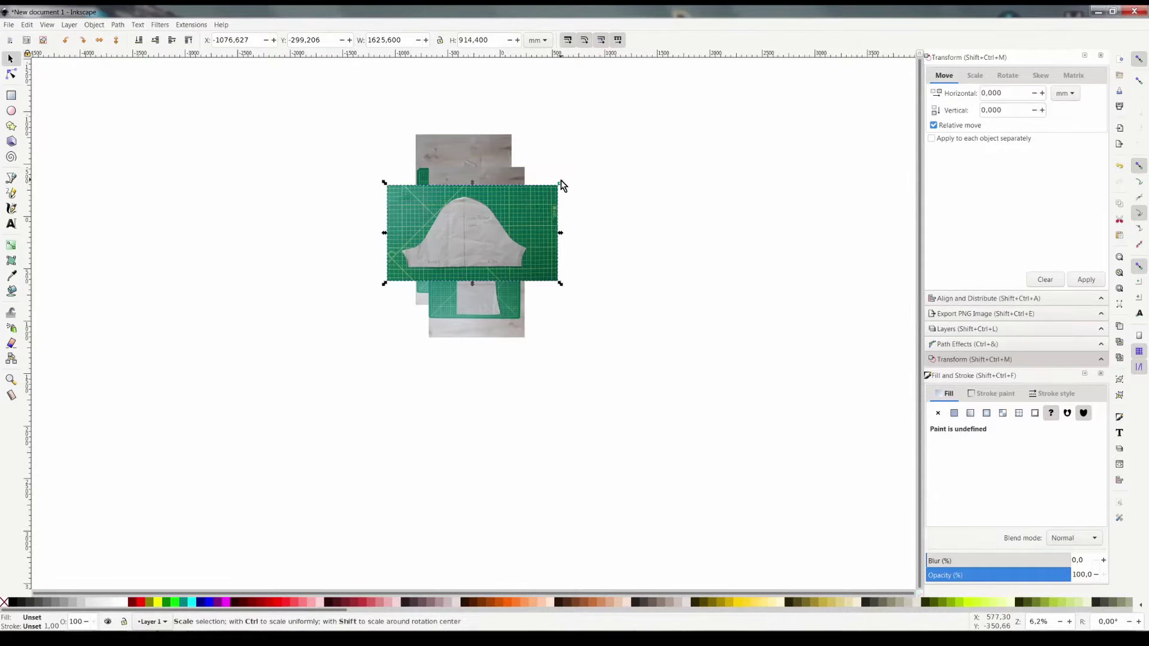
pyautogui.moveTo(561, 181); pyautogui.dragTo(351, 340)
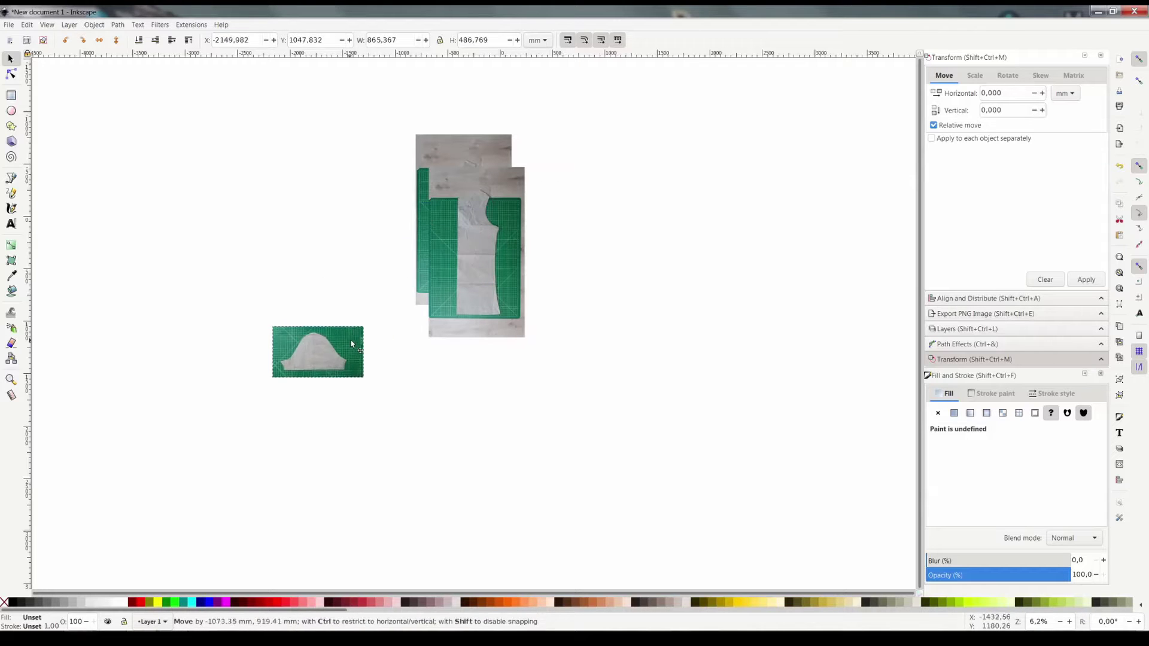
pyautogui.moveTo(482, 271)
pyautogui.mouseDown()
pyautogui.moveTo(612, 280)
pyautogui.moveTo(598, 280)
pyautogui.mouseUp()
pyautogui.keyDown('ctrl'); pyautogui.scroll(1, 479, 233); pyautogui.keyUp('ctrl')
pyautogui.keyDown('ctrl'); pyautogui.scroll(3, 479, 232); pyautogui.keyUp('ctrl')
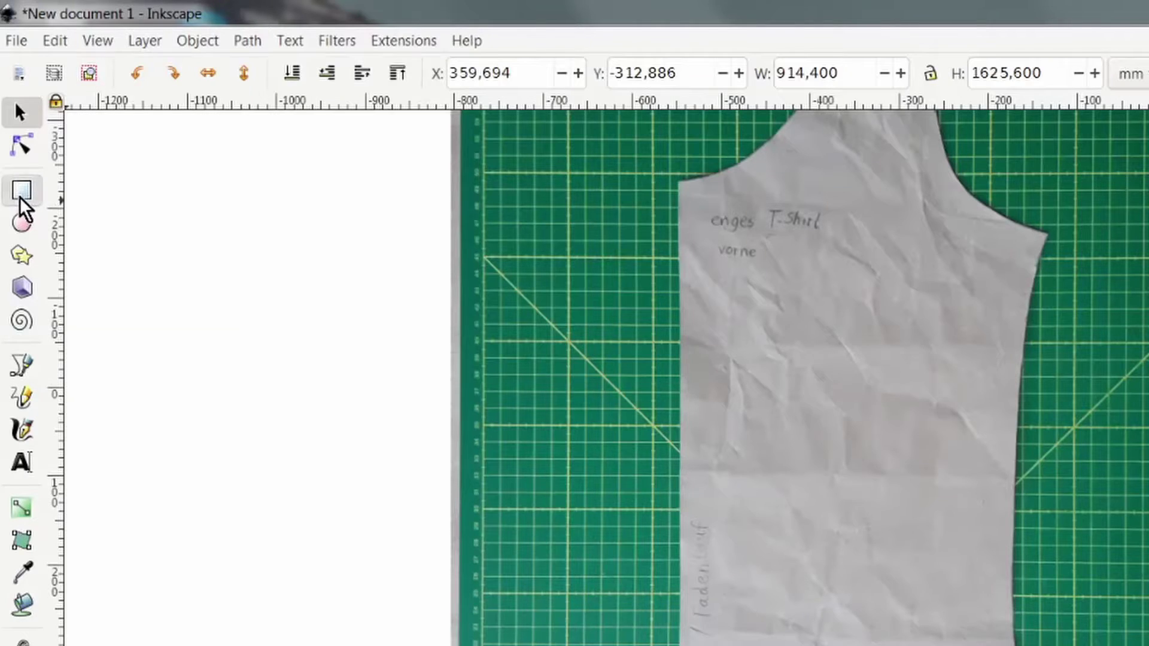
# Draw a rectangle to the left of the front photo with the Rectangle tool
pyautogui.click(11, 96)
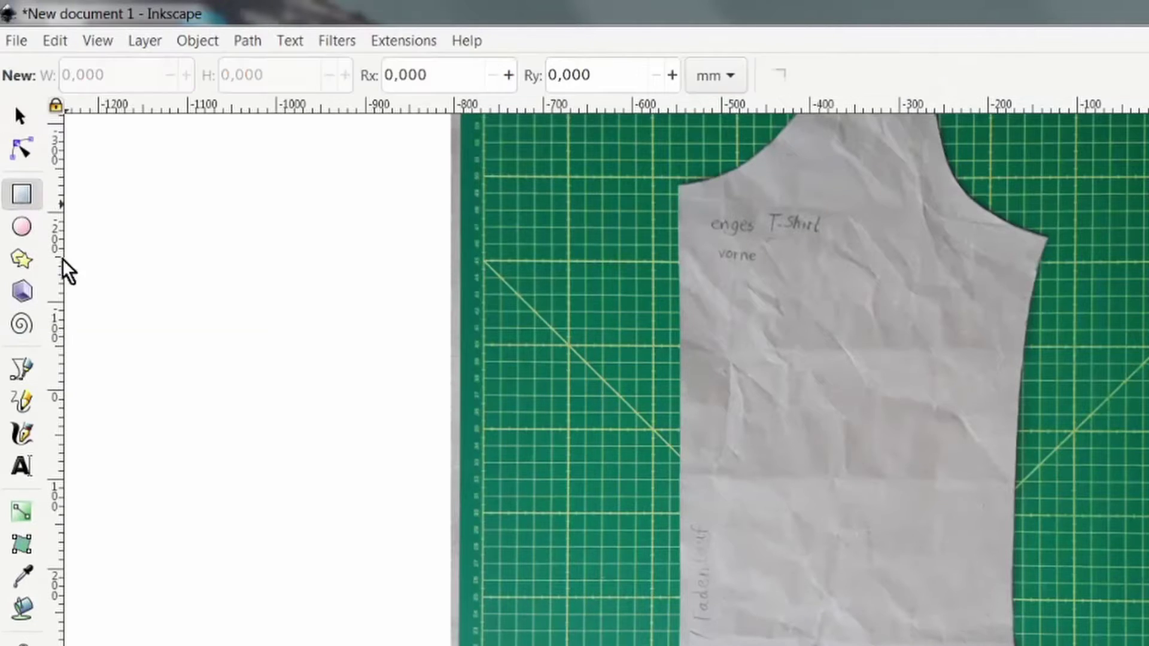
pyautogui.moveTo(62, 191); pyautogui.dragTo(86, 216)
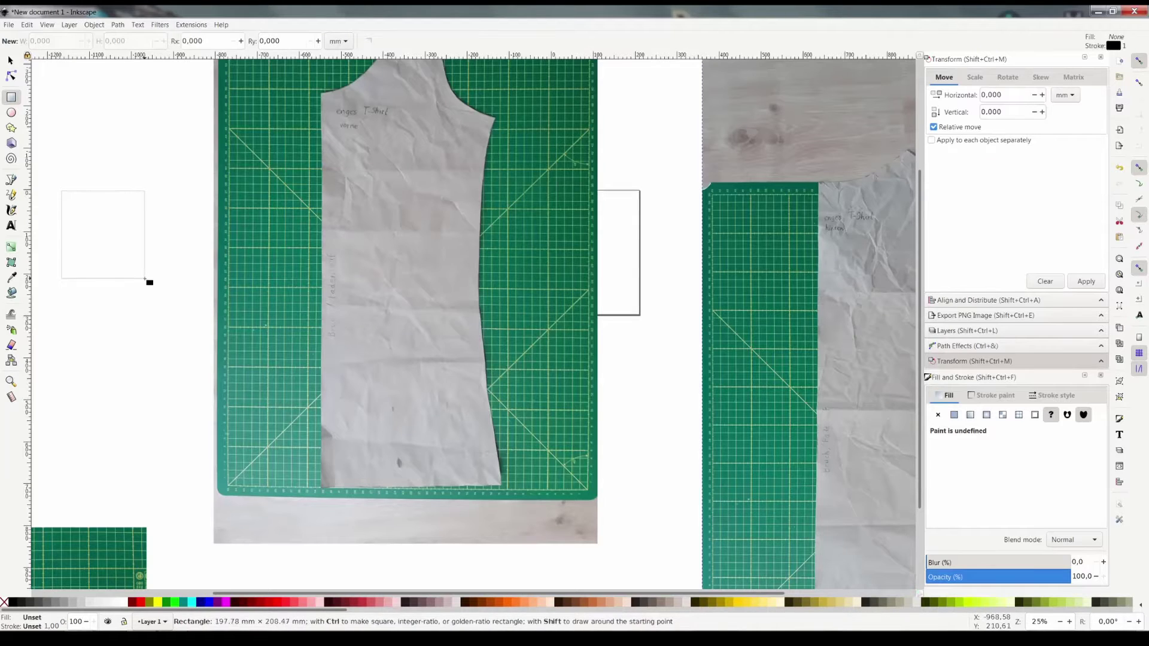
pyautogui.moveTo(145, 279); pyautogui.dragTo(147, 277)
pyautogui.click(12, 62)
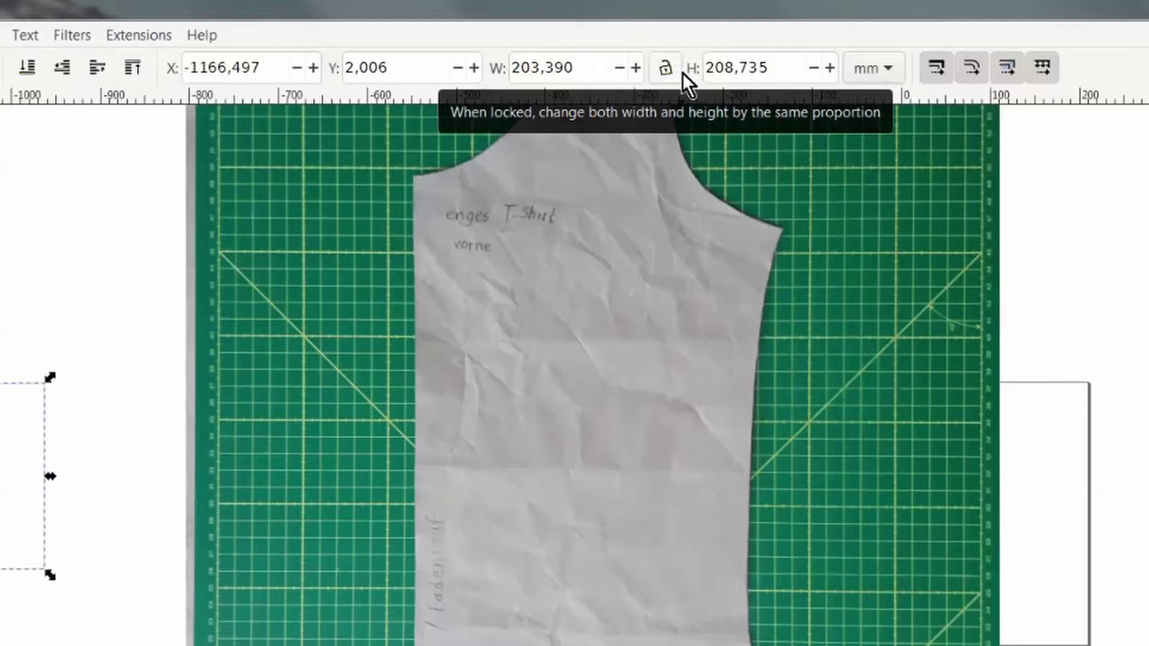
# Size the rectangle to width 5 cm and height 5 cm in centimetre units
pyautogui.click(885, 67)
pyautogui.click(875, 47)
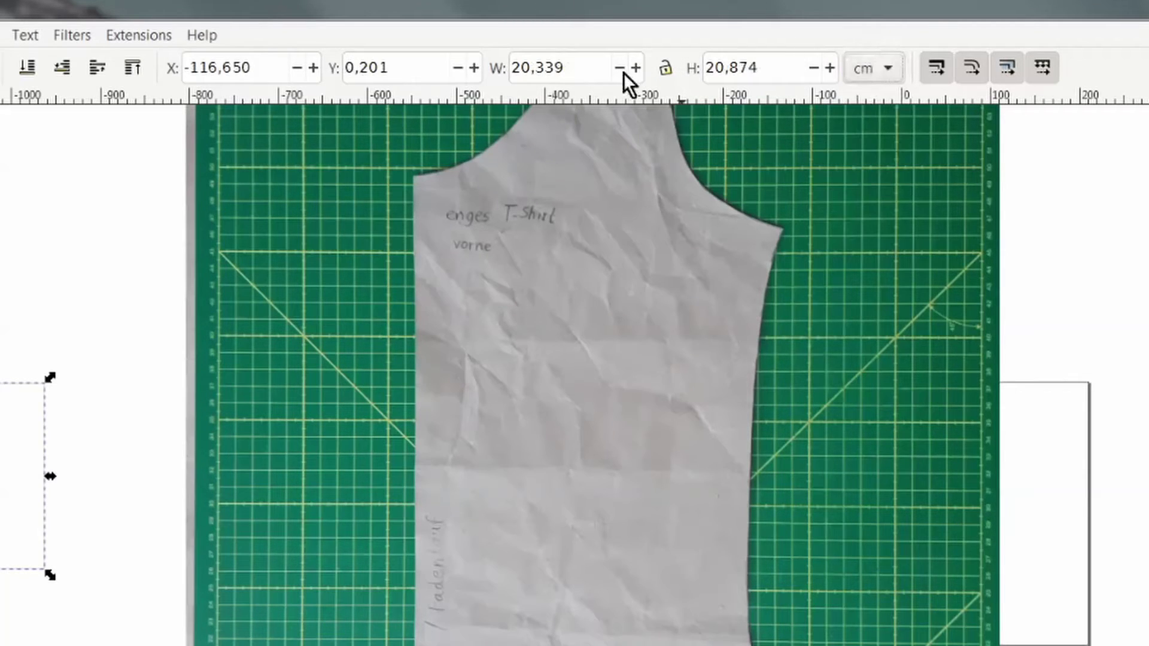
pyautogui.tripleClick(508, 60)
pyautogui.press('BackSpace')
pyautogui.write('5,000')
pyautogui.press('Return')
pyautogui.tripleClick(708, 60)
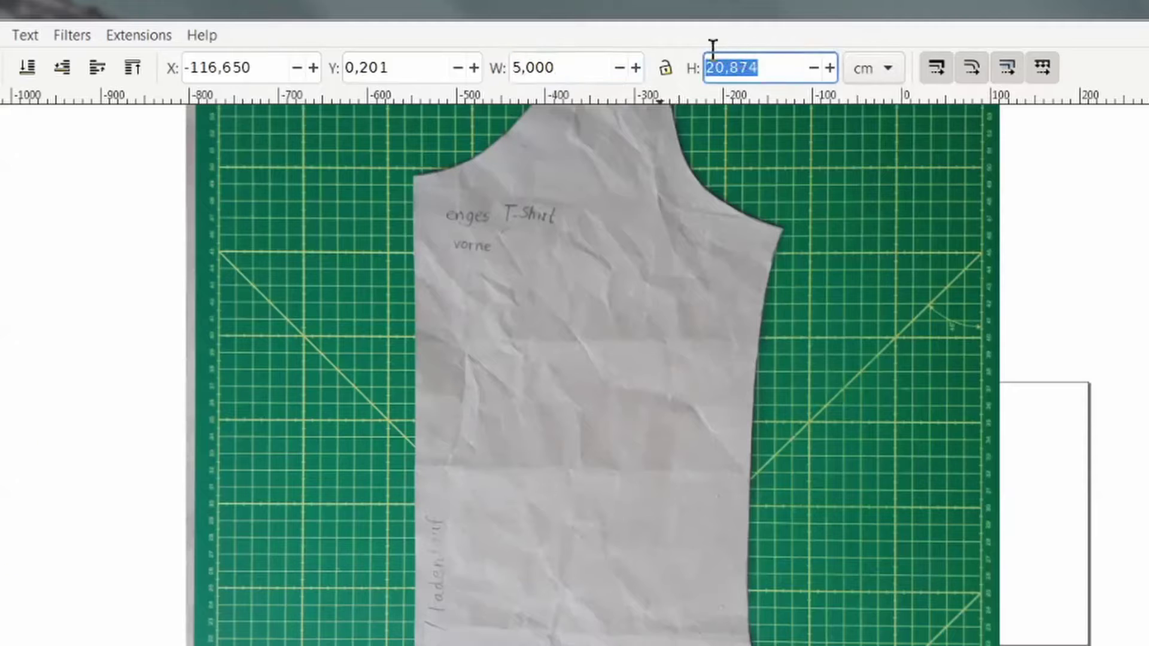
pyautogui.press('BackSpace')
pyautogui.write('5')
pyautogui.press('Return')
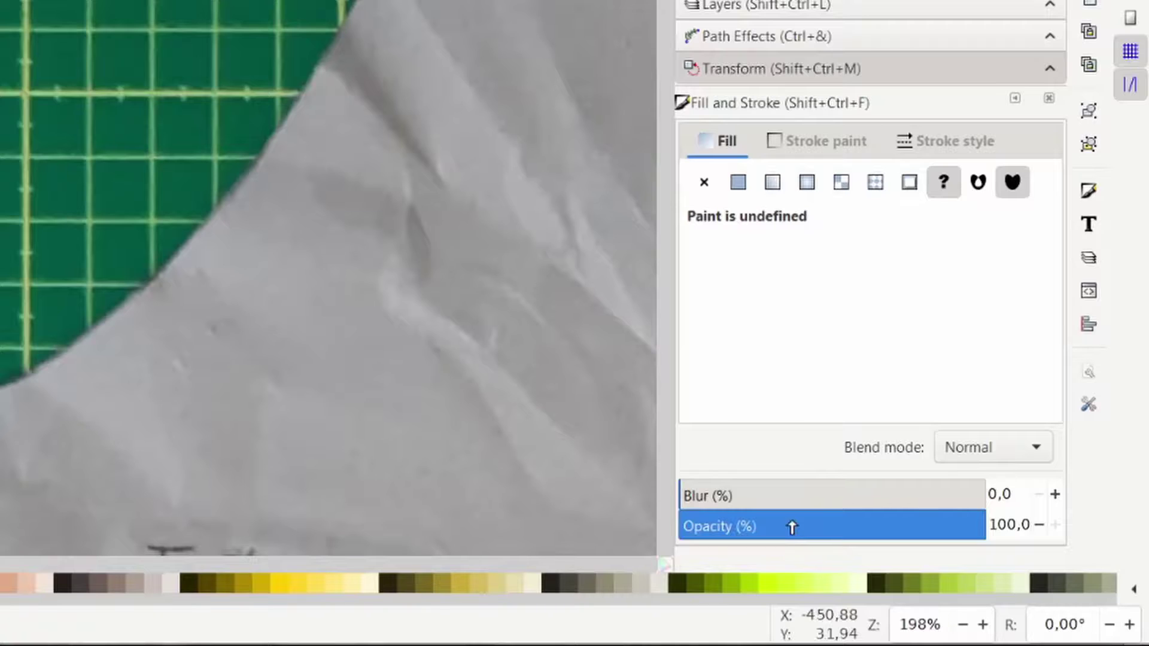
# Fade the front photo to about 37% opacity and scale it to match the 5 cm square
pyautogui.click(792, 526)
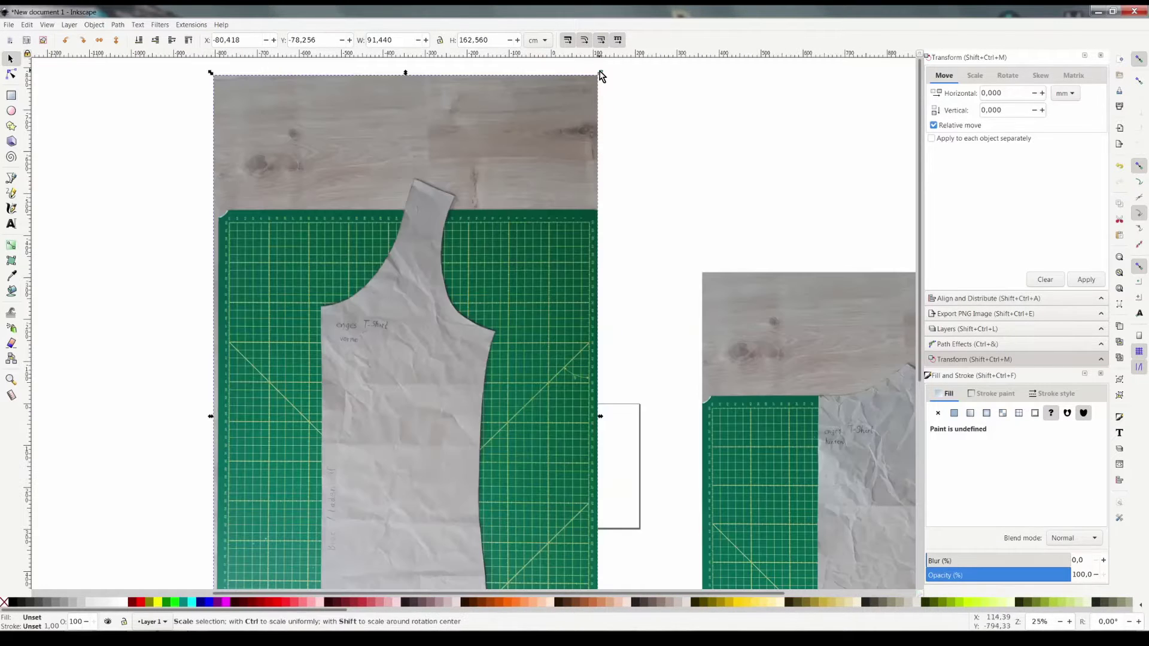
pyautogui.moveTo(601, 76); pyautogui.dragTo(276, 295)
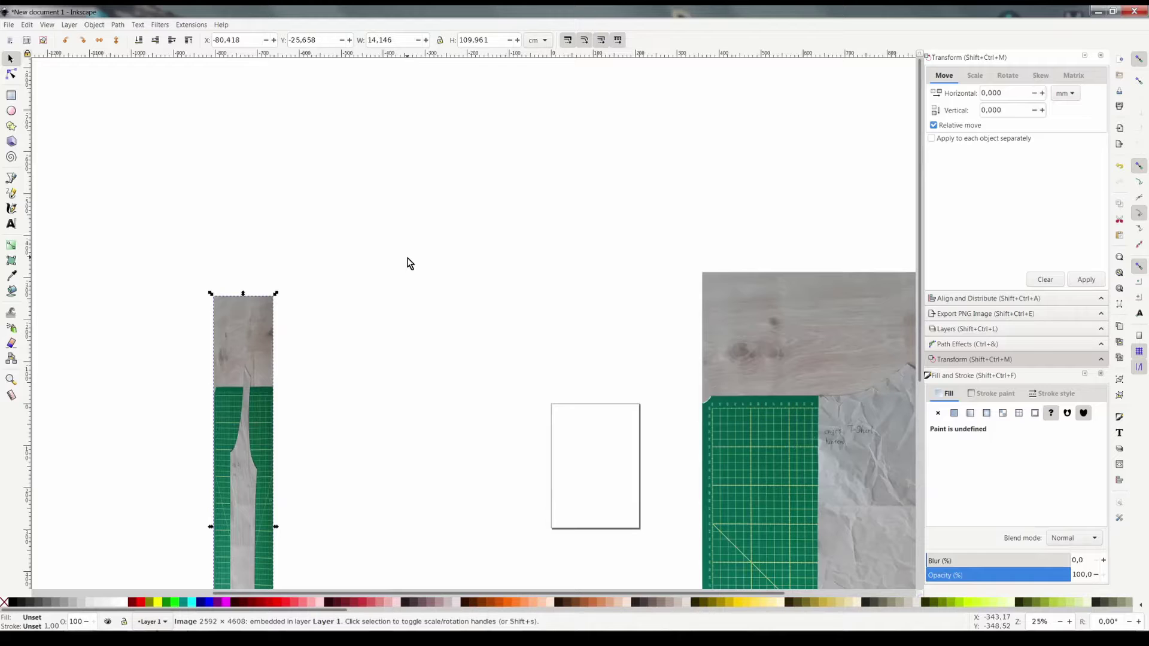
pyautogui.moveTo(276, 293); pyautogui.dragTo(498, 251)
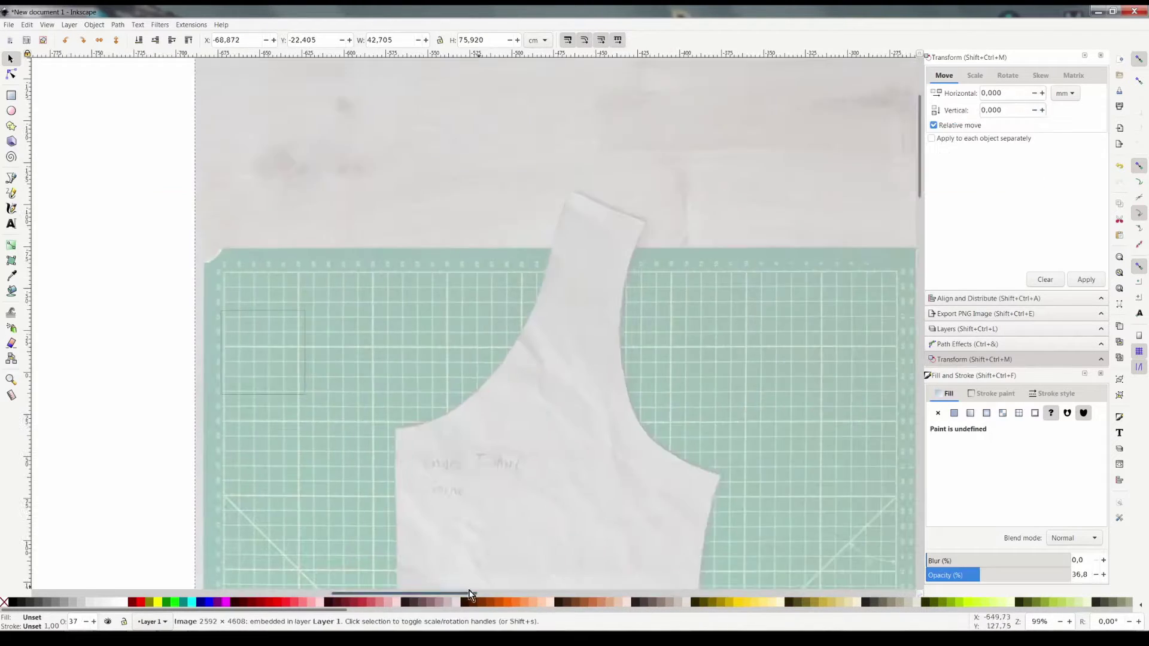
pyautogui.moveTo(872, 141); pyautogui.dragTo(859, 120)
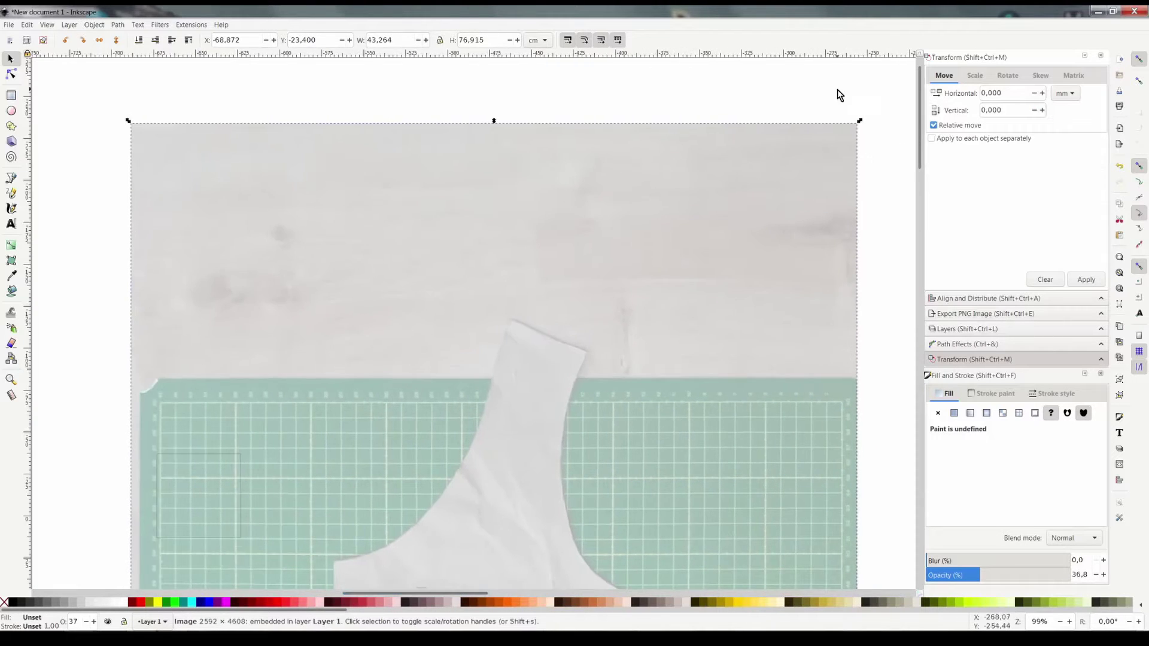
pyautogui.click(192, 495)
pyautogui.moveTo(191, 495)
pyautogui.mouseDown()
pyautogui.moveTo(200, 487)
pyautogui.moveTo(196, 512)
pyautogui.mouseUp()
# Move the sleeve photo under the square and resize it so its grid matches
pyautogui.scroll(-1, 85, 280)
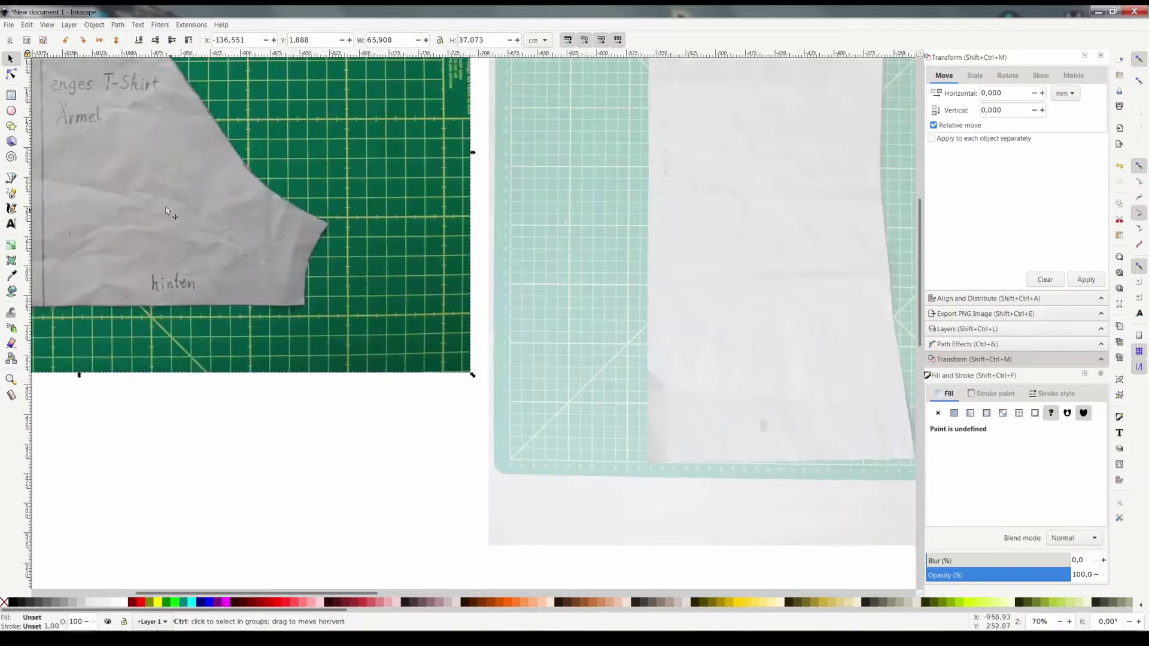
pyautogui.scroll(-4, 130, 435)
pyautogui.moveTo(209, 337); pyautogui.dragTo(233, 181)
pyautogui.scroll(5, 232, 181)
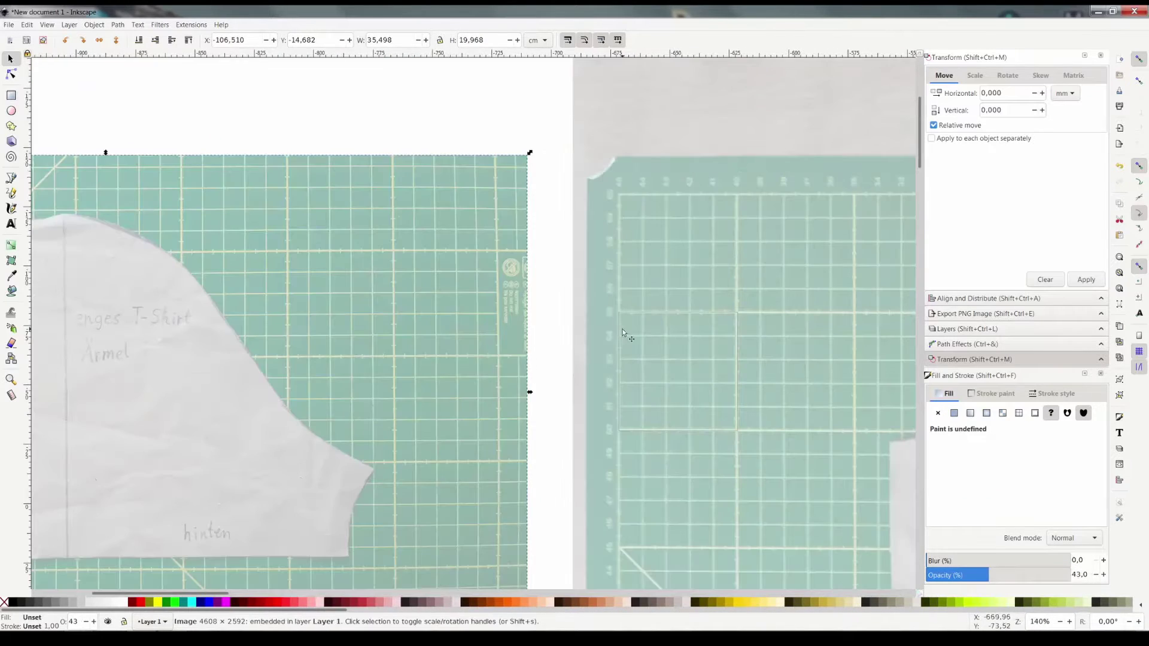
pyautogui.press('Tab')
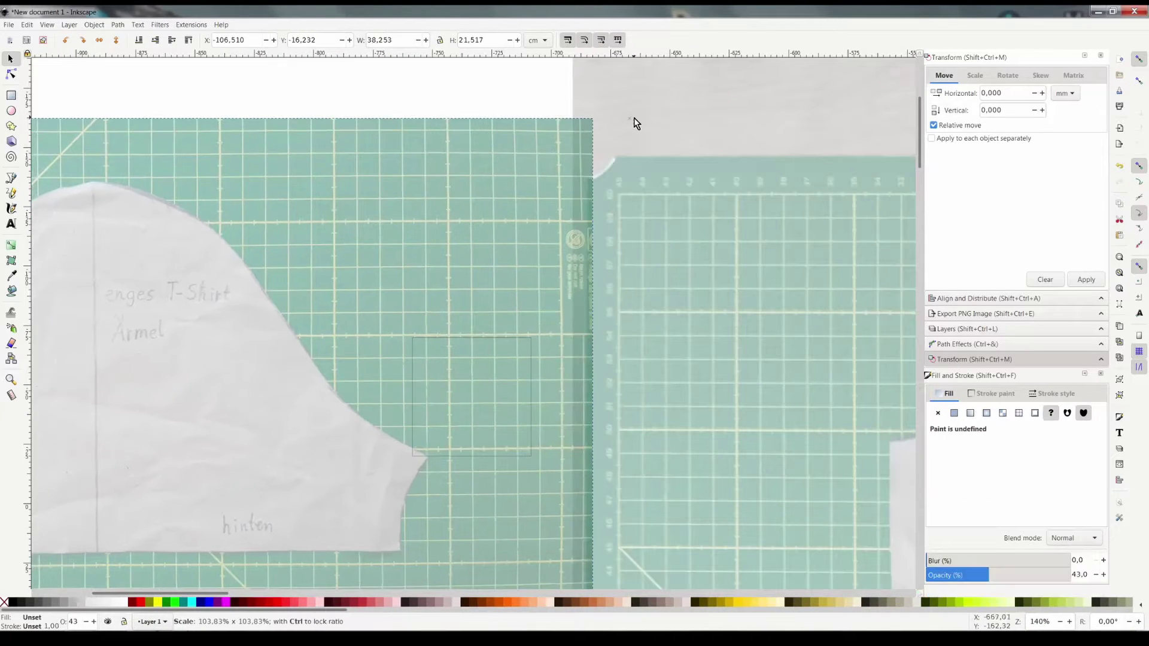
pyautogui.moveTo(591, 465)
pyautogui.mouseDown()
pyautogui.moveTo(504, 457)
pyautogui.moveTo(470, 264)
pyautogui.mouseUp()
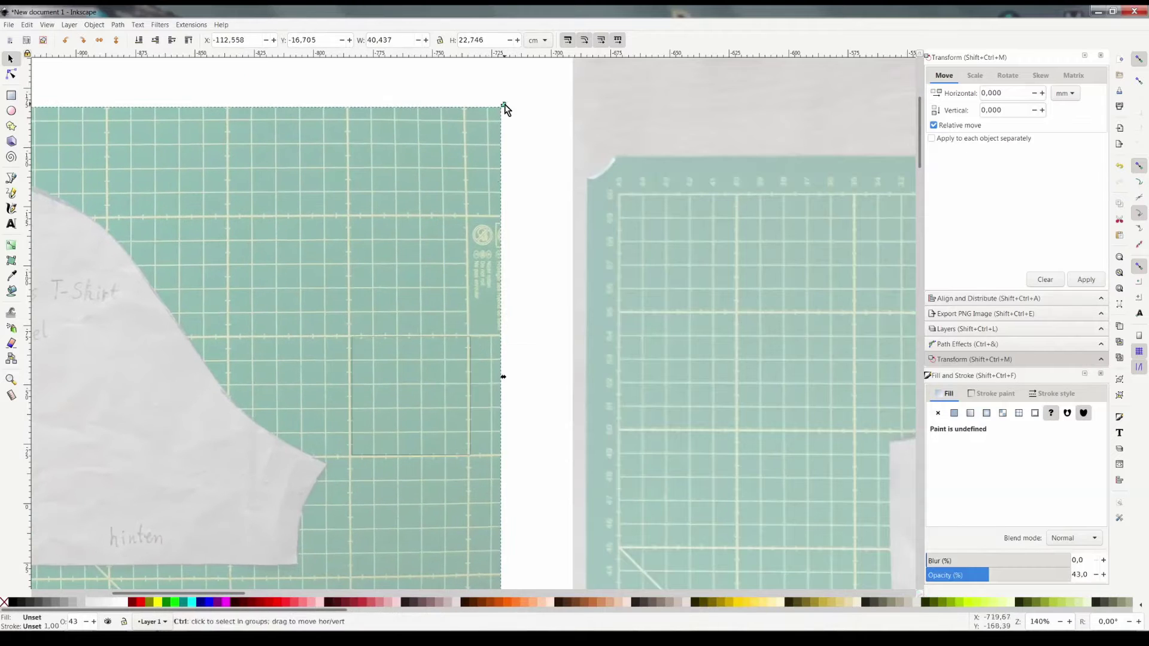
pyautogui.moveTo(503, 114); pyautogui.dragTo(506, 112)
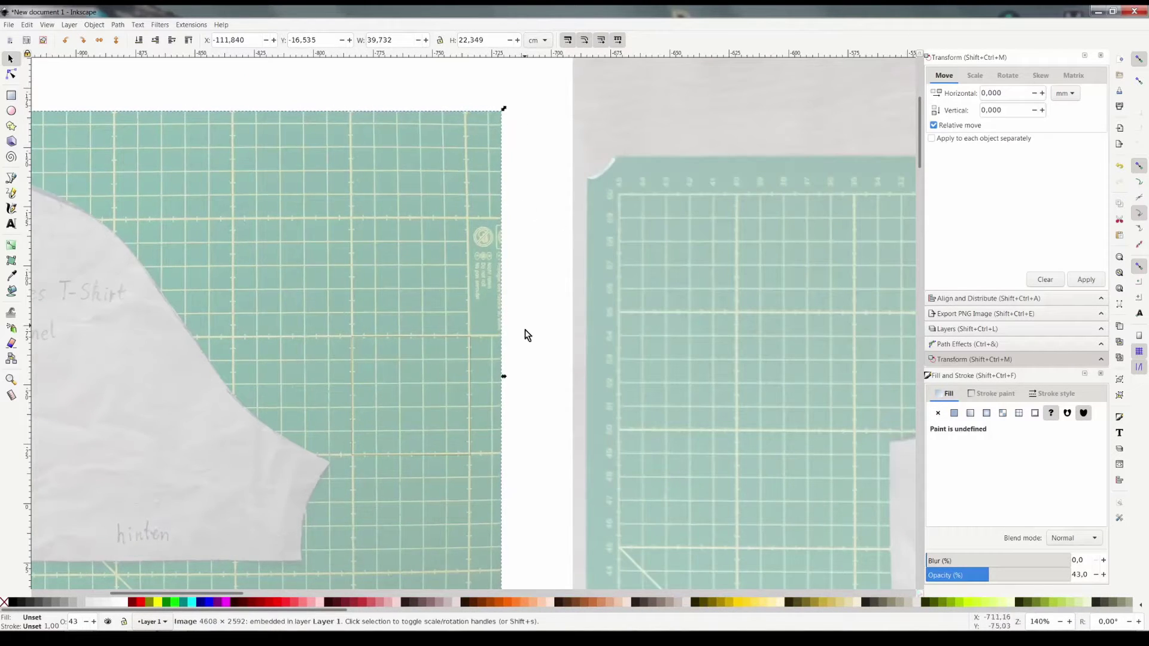
pyautogui.scroll(1, 526, 333)
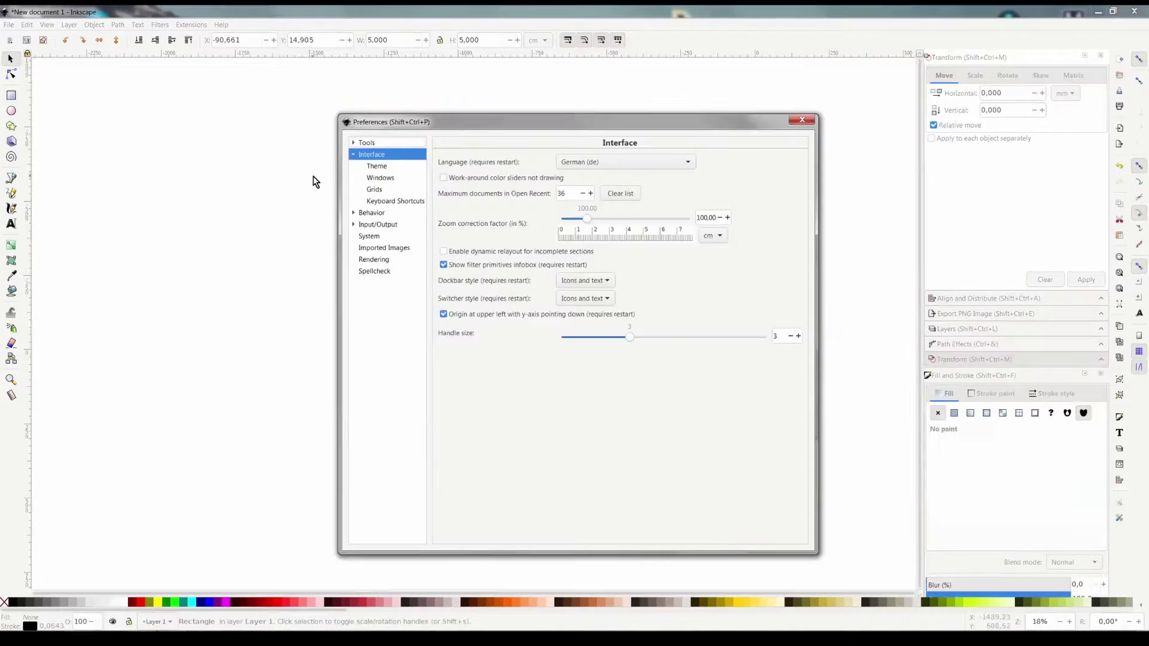
# Keep German as the interface language and place the 5 cm square on the back photo's mat
pyautogui.click(679, 168)
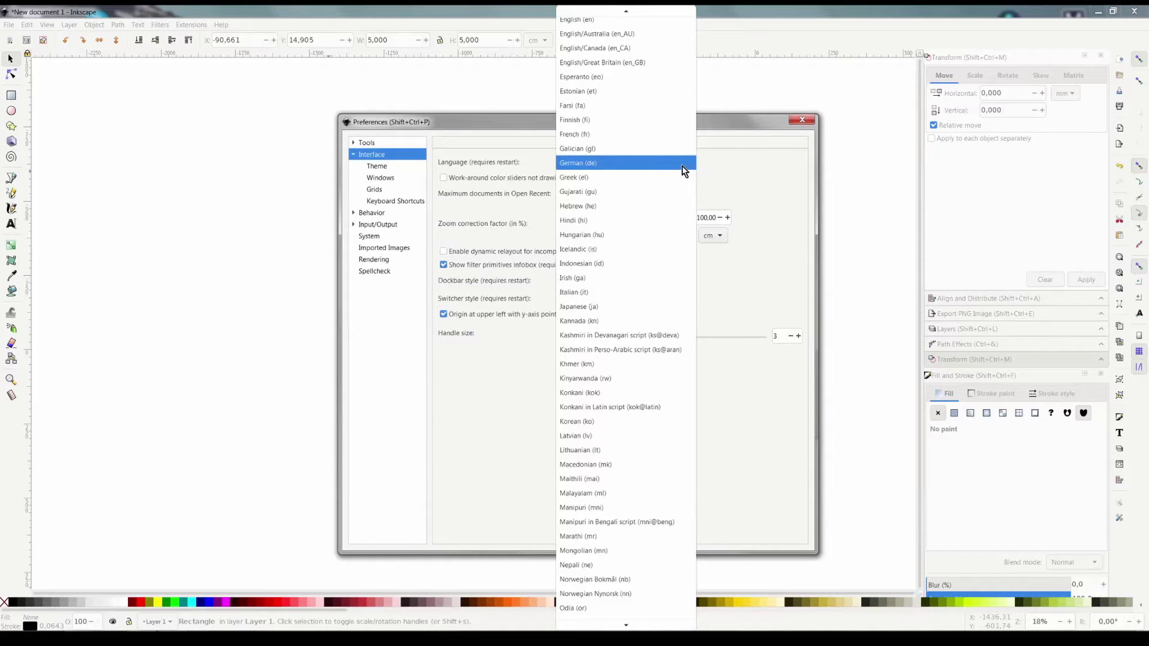
pyautogui.click(684, 172)
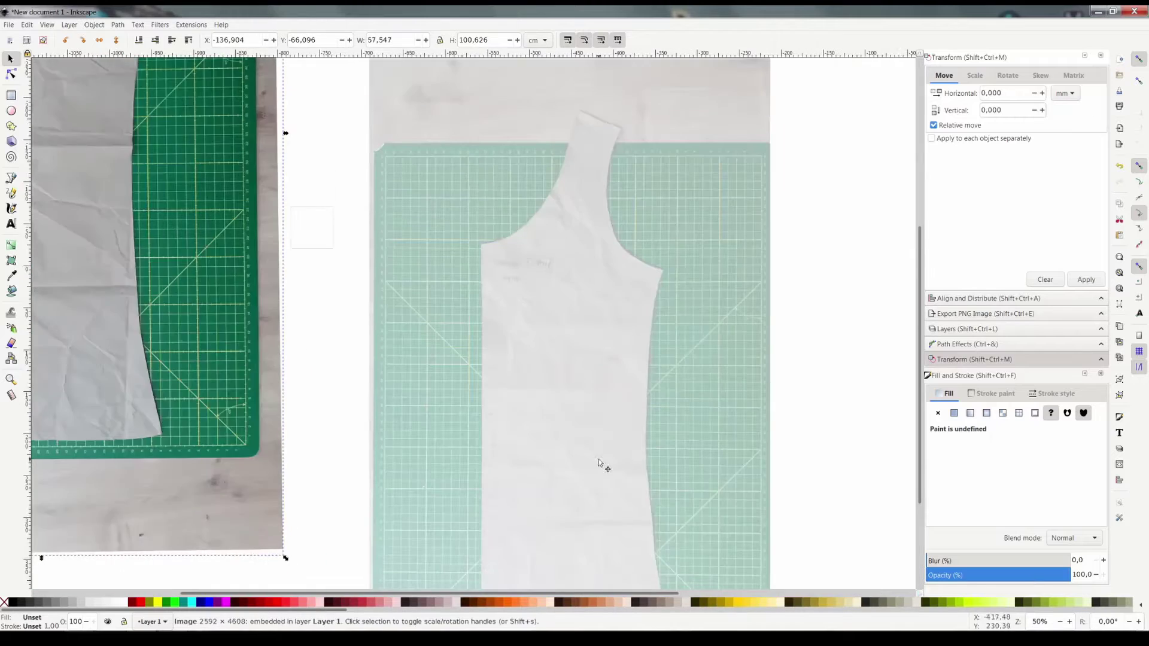
pyautogui.moveTo(312, 228); pyautogui.dragTo(256, 323)
# Scale the back photo so its mat grid matches the 5 cm square
pyautogui.scroll(1, 185, 221)
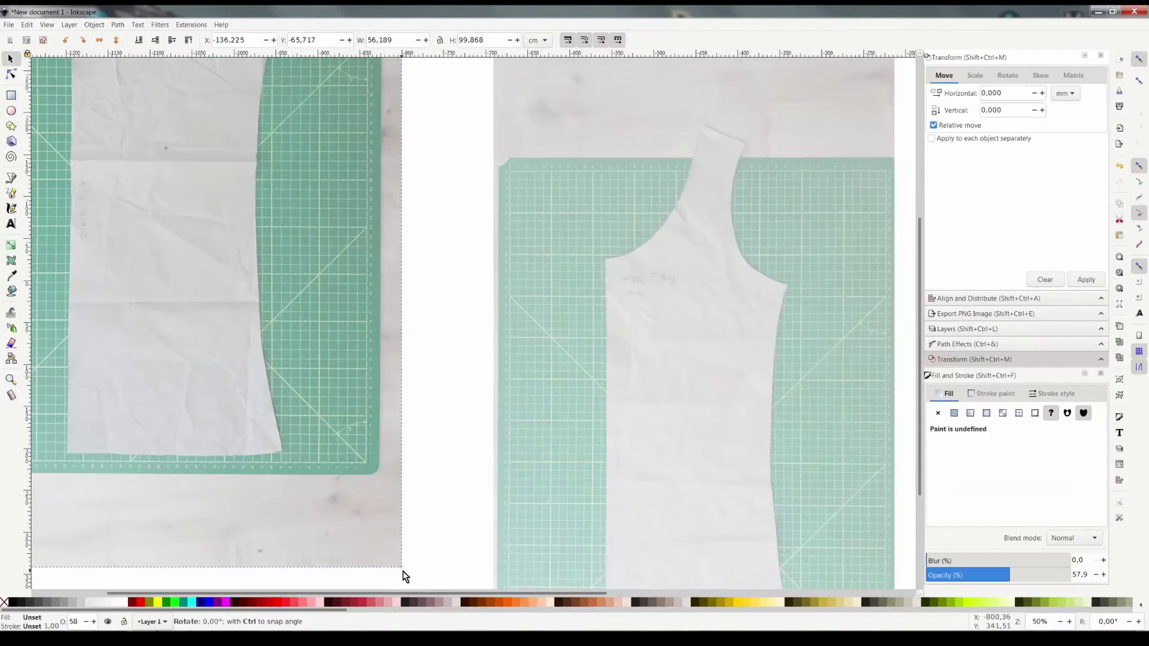
pyautogui.scroll(2, 404, 570)
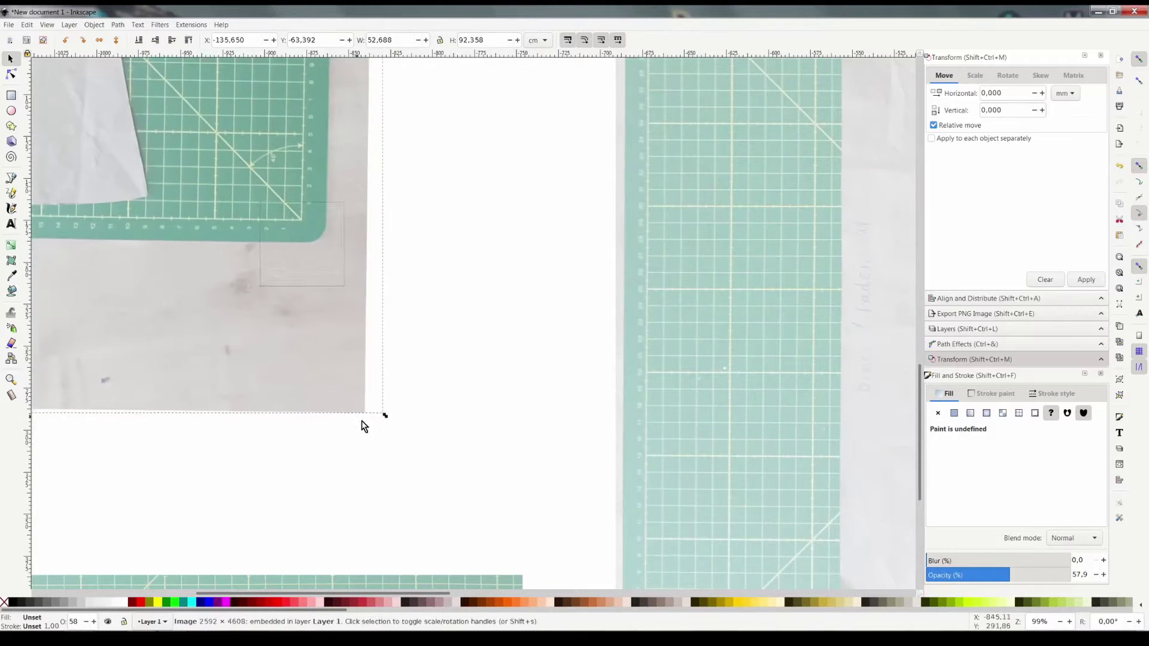
pyautogui.moveTo(361, 426); pyautogui.dragTo(474, 389)
pyautogui.scroll(2, 334, 480)
pyautogui.scroll(-1, 436, 380)
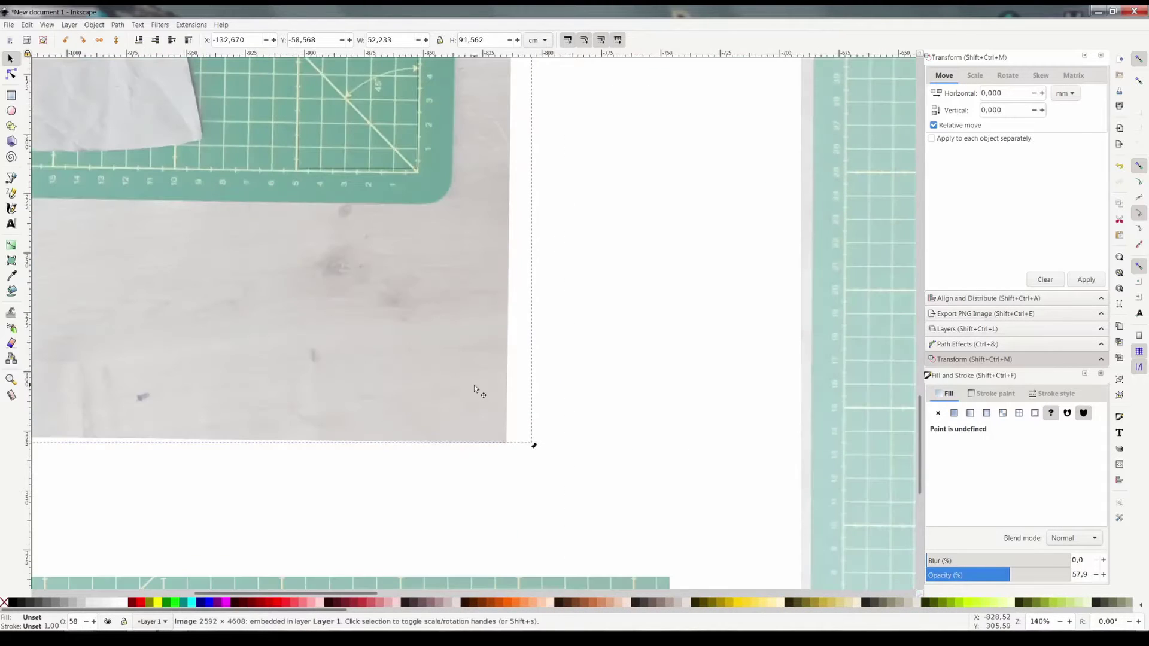
# Rotate the back photo by about −2° to straighten it
pyautogui.moveTo(543, 443); pyautogui.dragTo(573, 421)
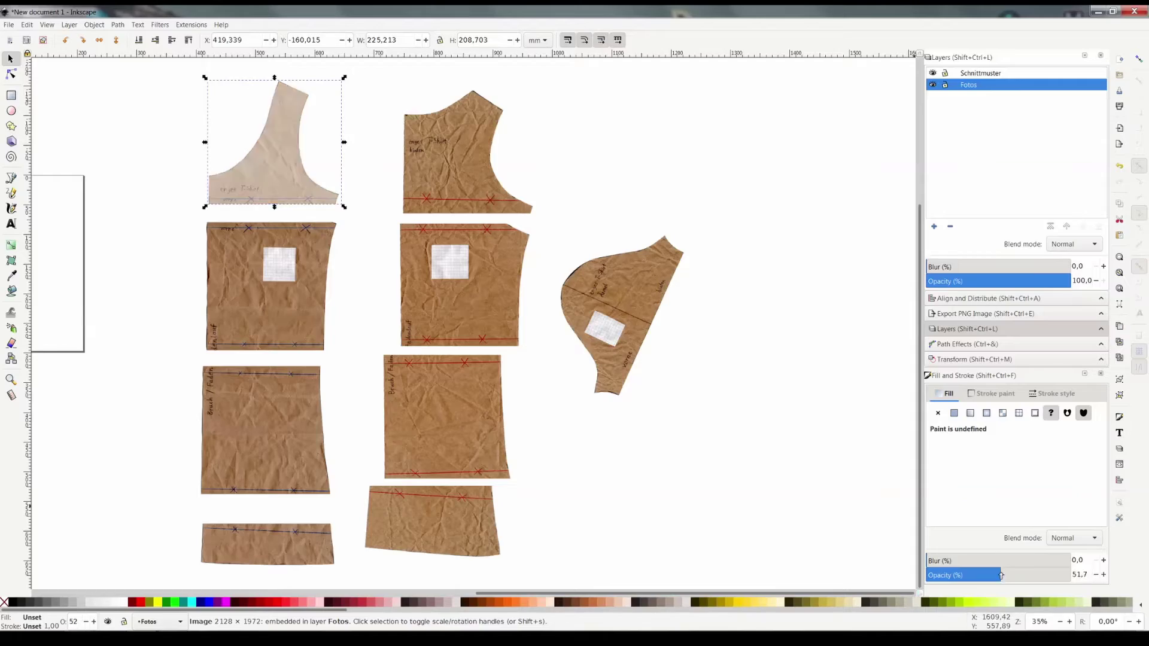
# Lower the opacity of the scanned photo pieces to about 50%
pyautogui.click(1005, 575)
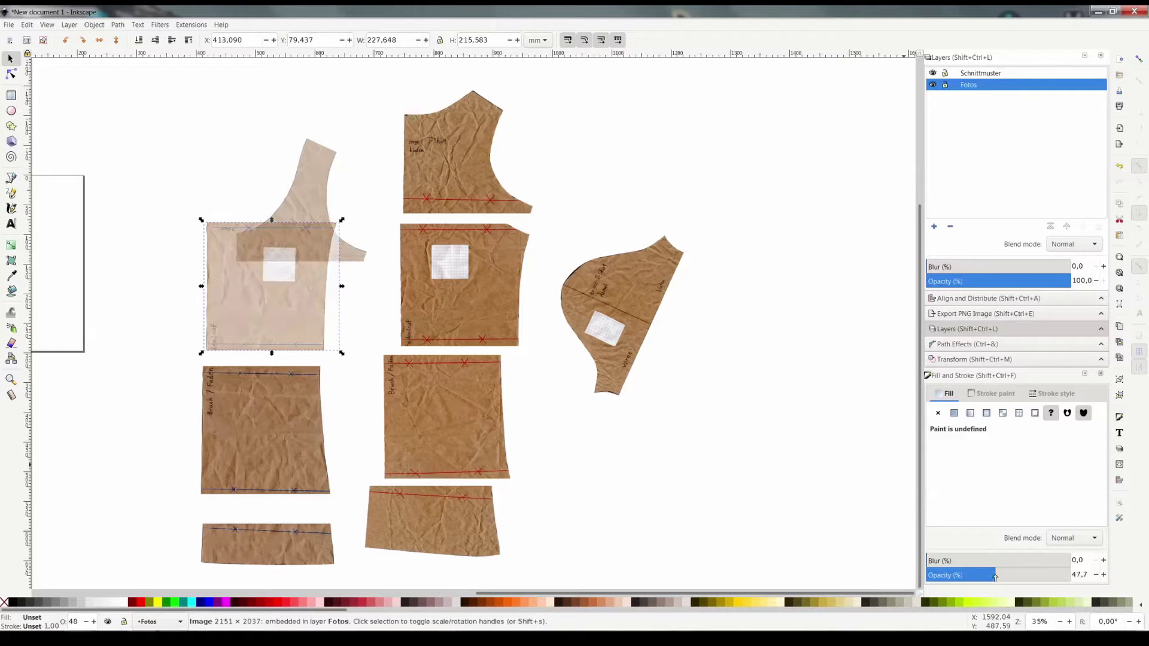
pyautogui.click(1000, 575)
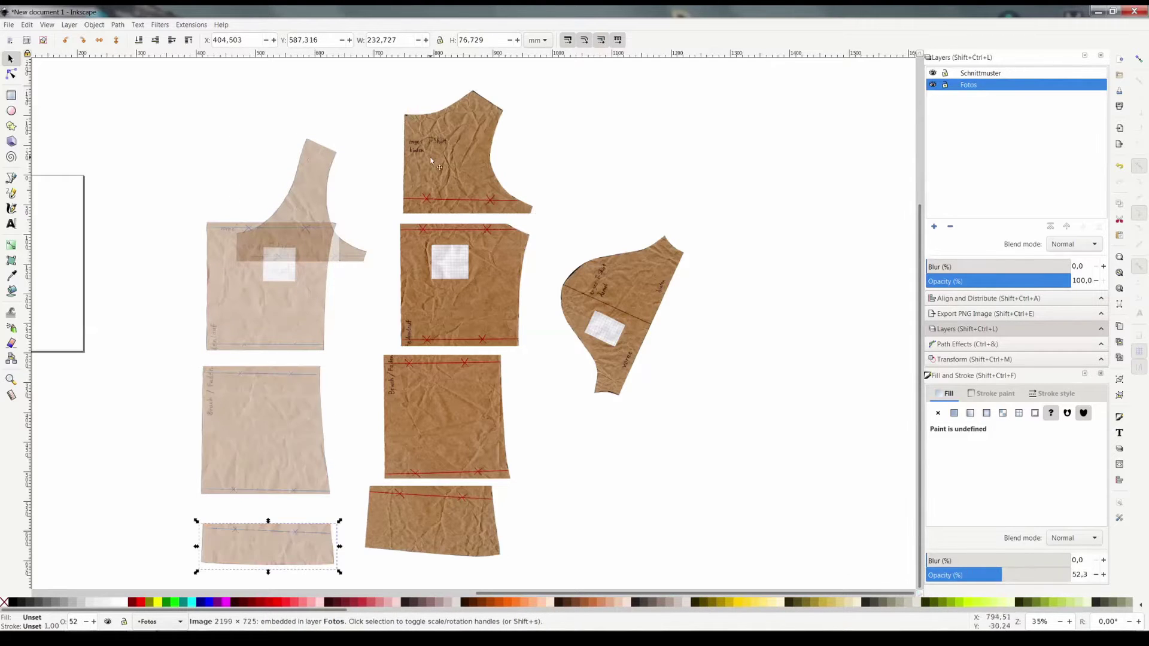
pyautogui.click(1005, 575)
pyautogui.click(442, 419)
pyautogui.click(1004, 575)
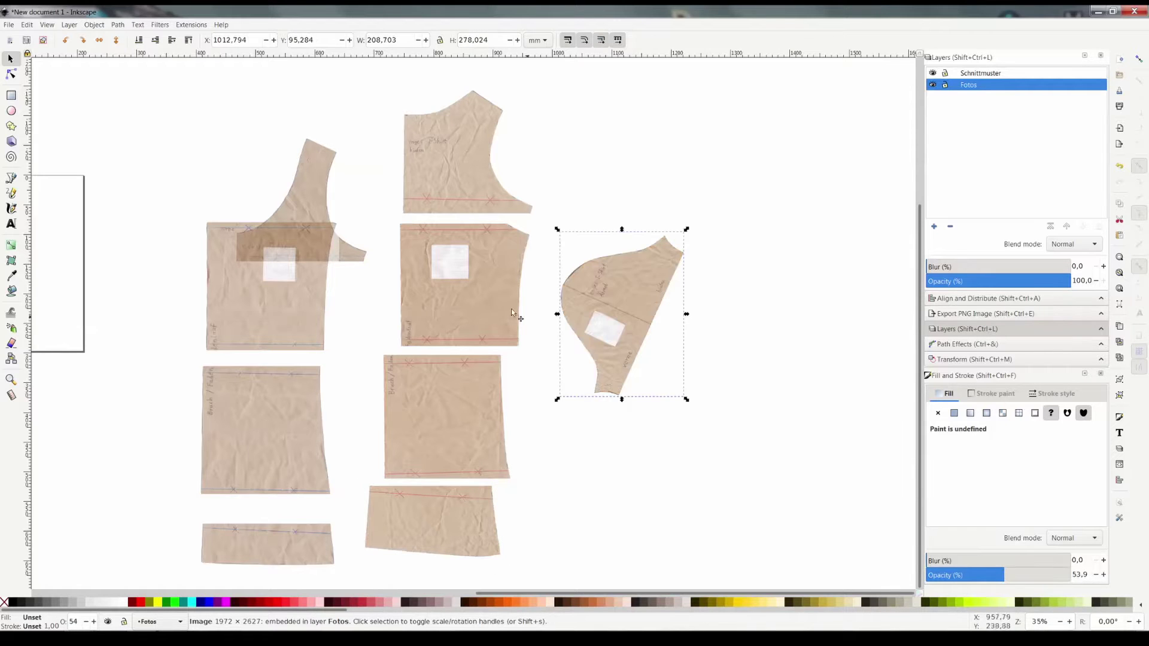
# Shift and rotate the faded pattern strips until their blue marking lines overlap
pyautogui.keyDown('ctrl'); pyautogui.scroll(2, 237, 209); pyautogui.keyUp('ctrl')
pyautogui.keyDown('ctrl'); pyautogui.scroll(2, 237, 209); pyautogui.keyUp('ctrl')
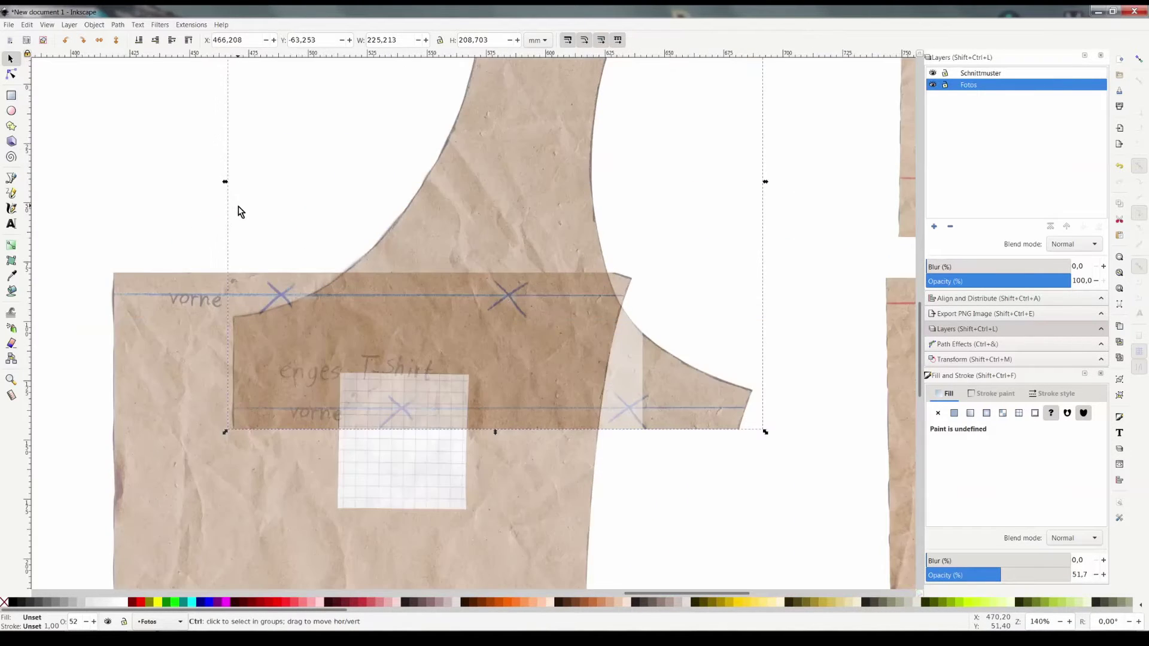
pyautogui.keyDown('ctrl'); pyautogui.scroll(1, 243, 217); pyautogui.keyUp('ctrl')
pyautogui.moveTo(594, 256); pyautogui.dragTo(407, 94)
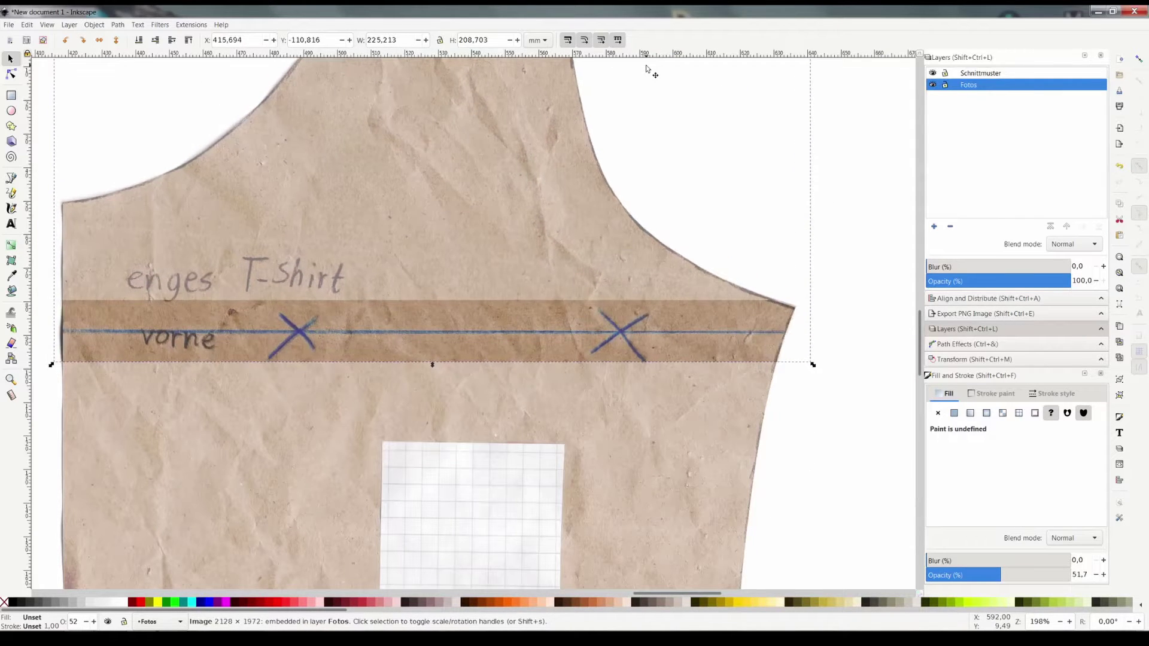
pyautogui.scroll(-5, 464, 213)
pyautogui.scroll(-10, 424, 250)
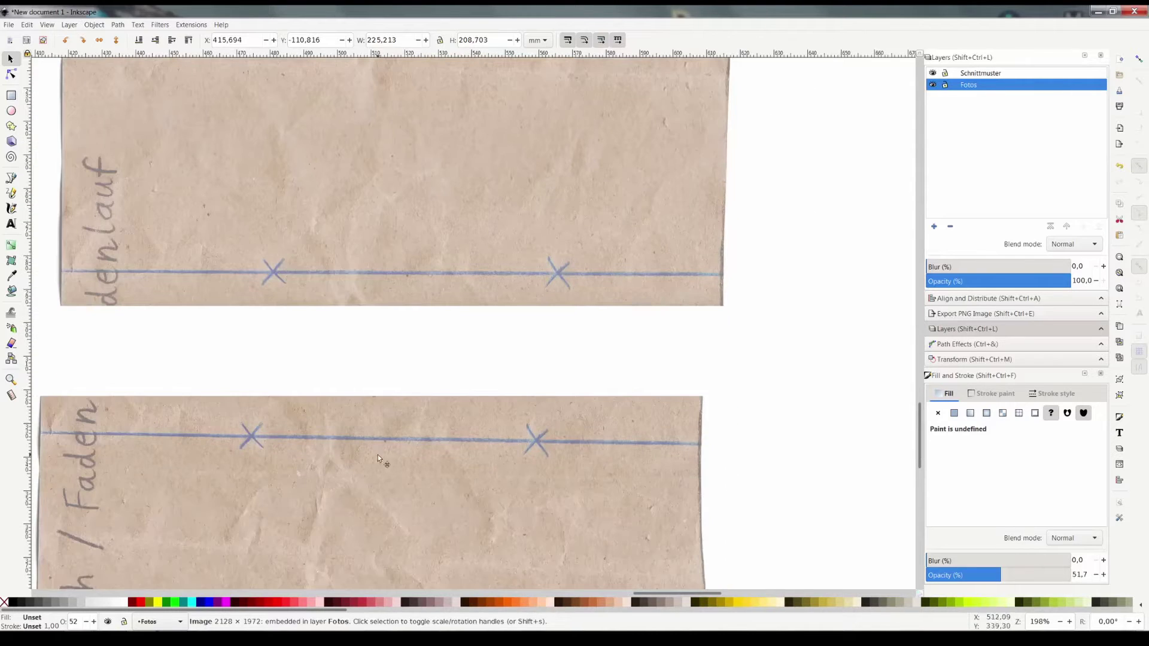
pyautogui.moveTo(378, 454)
pyautogui.mouseDown()
pyautogui.moveTo(417, 458)
pyautogui.moveTo(420, 336)
pyautogui.mouseUp()
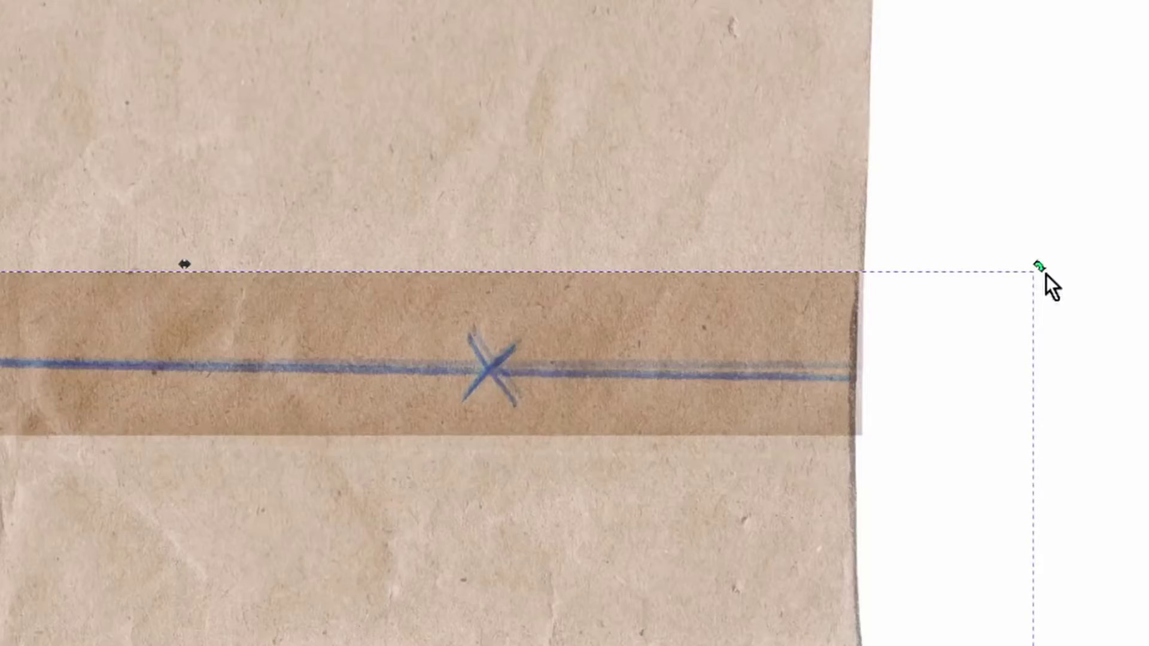
pyautogui.moveTo(1045, 273); pyautogui.dragTo(1036, 264)
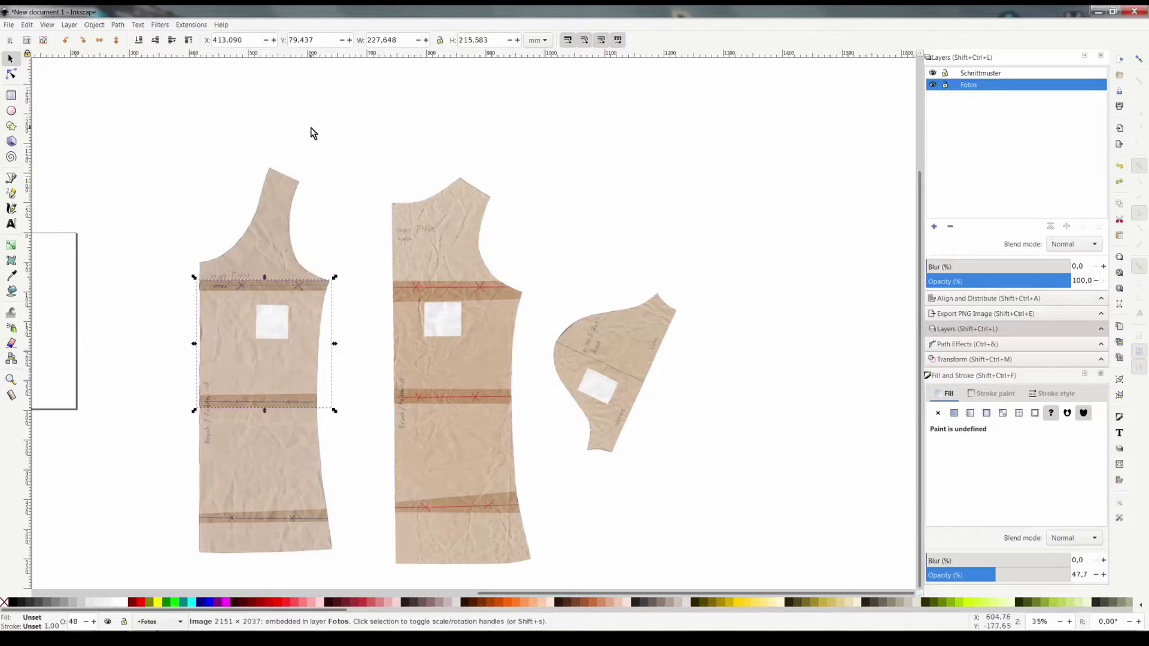
# Group the four front-pattern photo pieces with Ctrl+G and nudge the group slightly left
pyautogui.moveTo(164, 141); pyautogui.dragTo(357, 575)
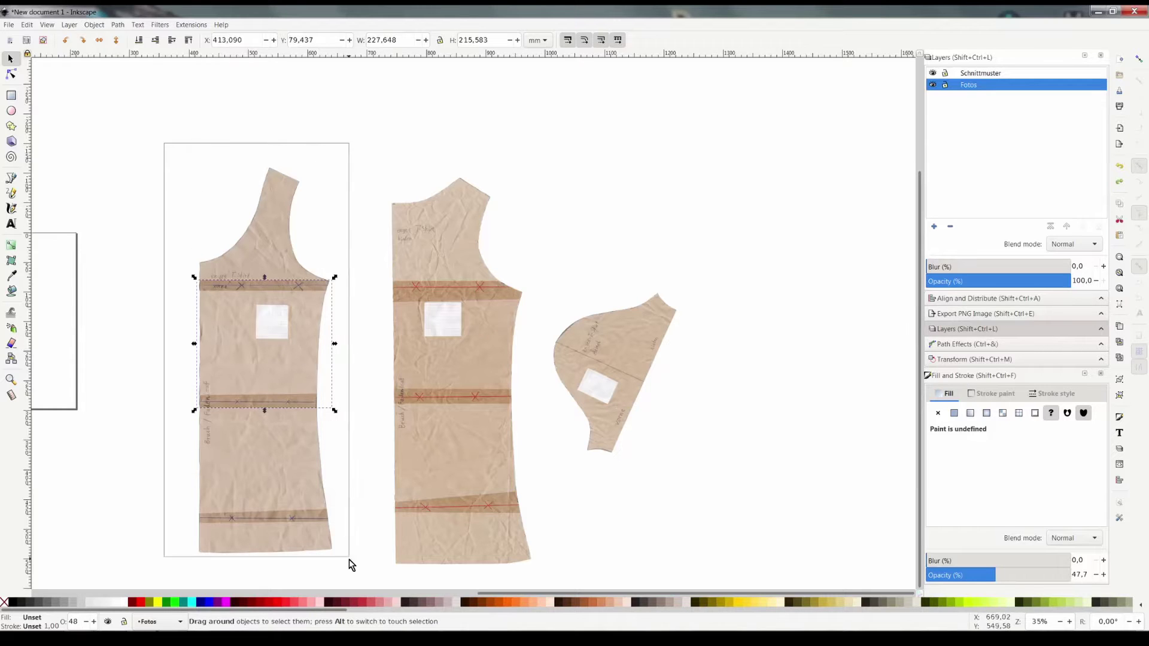
pyautogui.hotkey('ctrl', 'g')
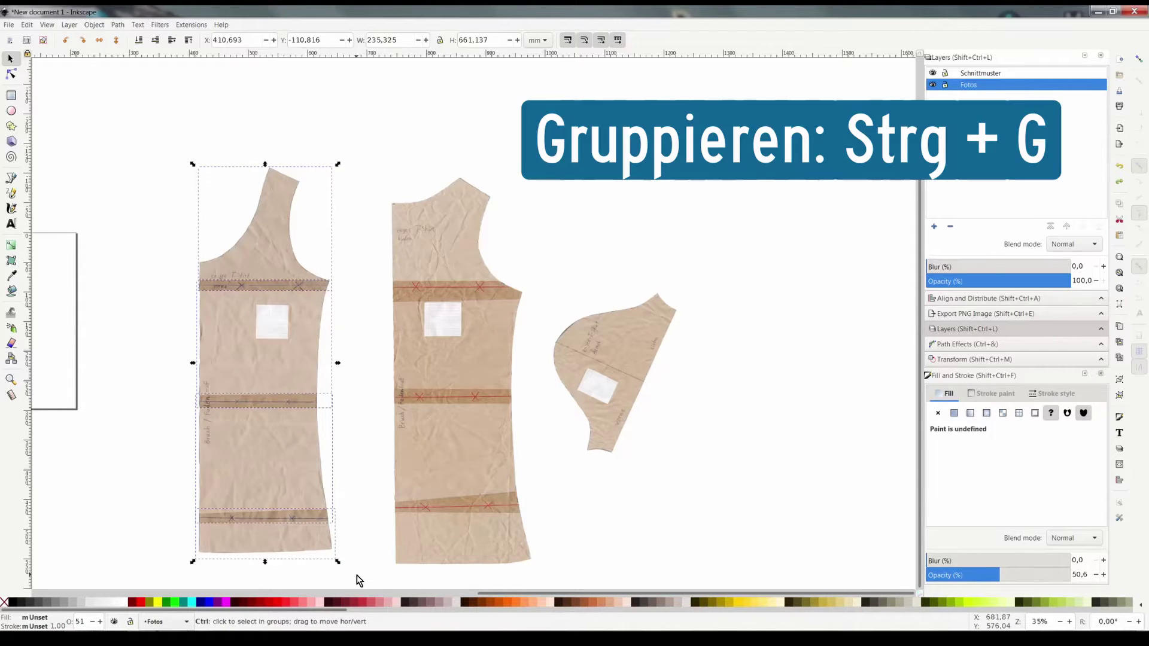
pyautogui.moveTo(258, 368); pyautogui.dragTo(247, 372)
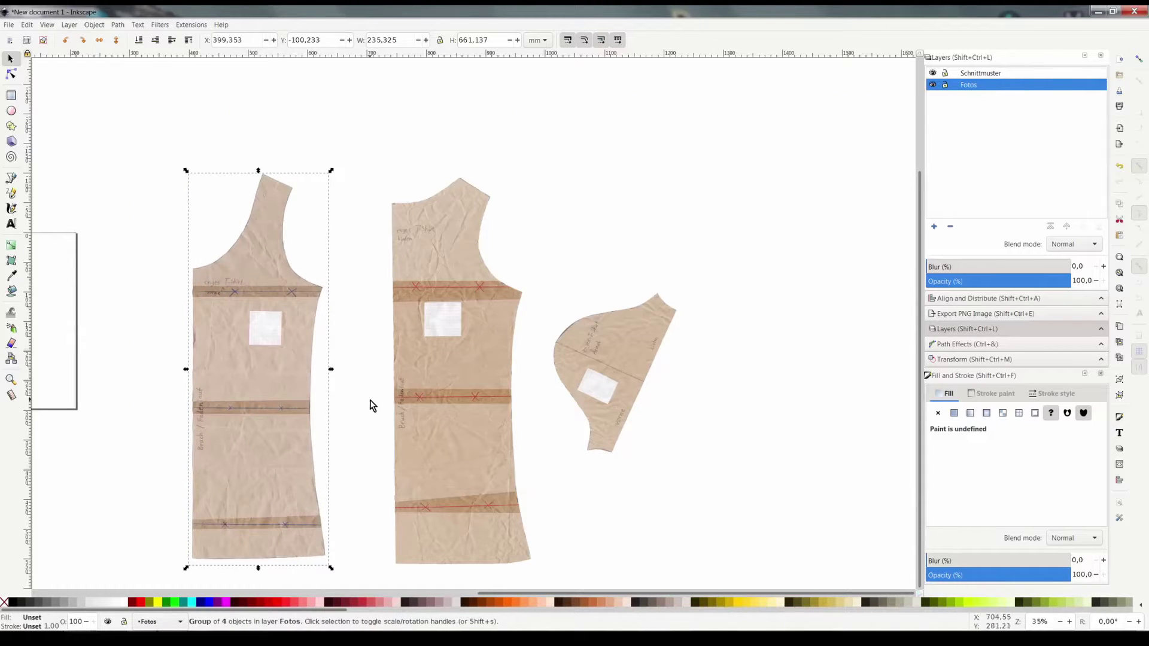
pyautogui.moveTo(355, 137); pyautogui.dragTo(555, 580)
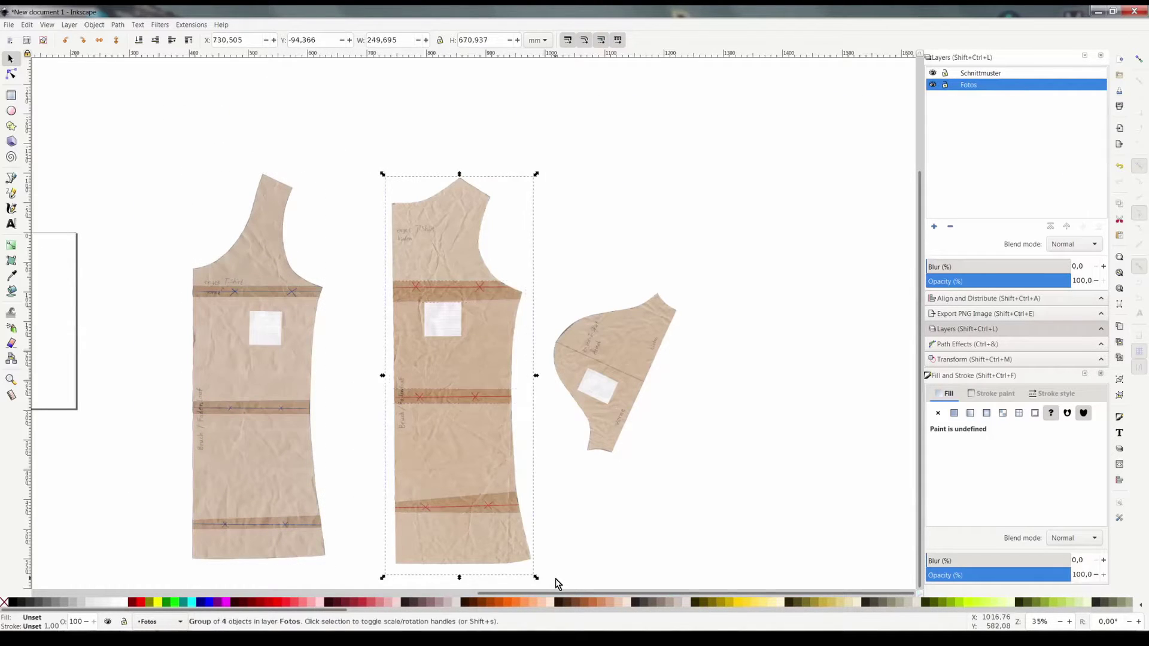
# Nudge the middle piece and bring the 50 mm square over to the front piece
pyautogui.moveTo(429, 425); pyautogui.dragTo(424, 415)
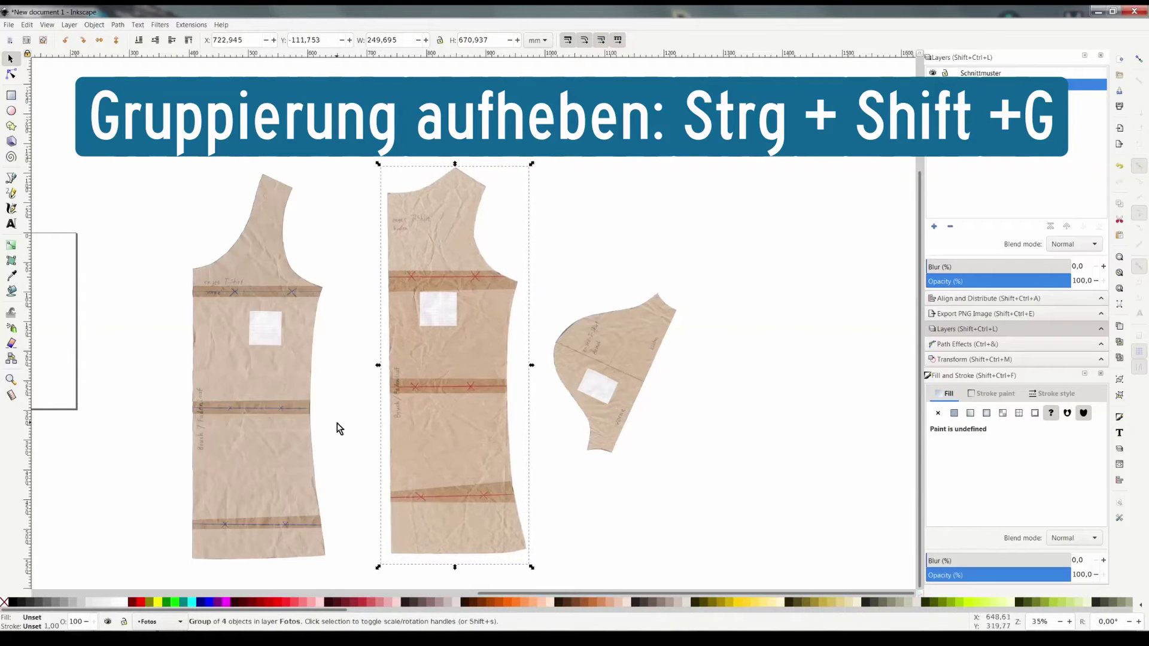
pyautogui.click(307, 418)
pyautogui.click(622, 359)
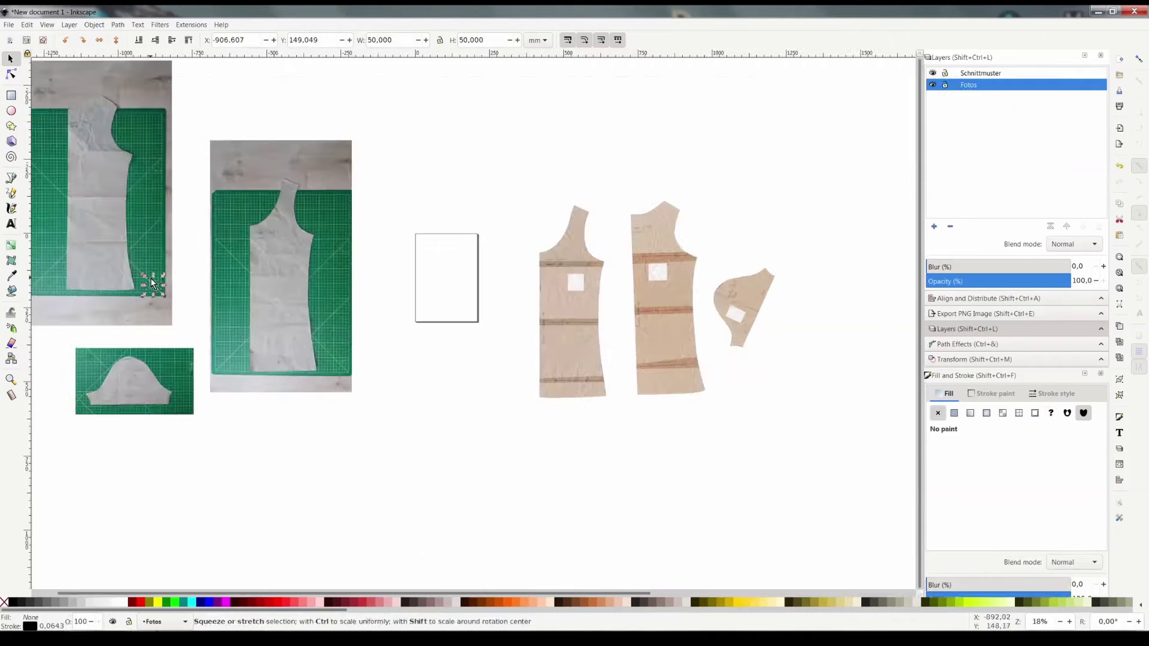
pyautogui.moveTo(152, 284); pyautogui.dragTo(578, 286)
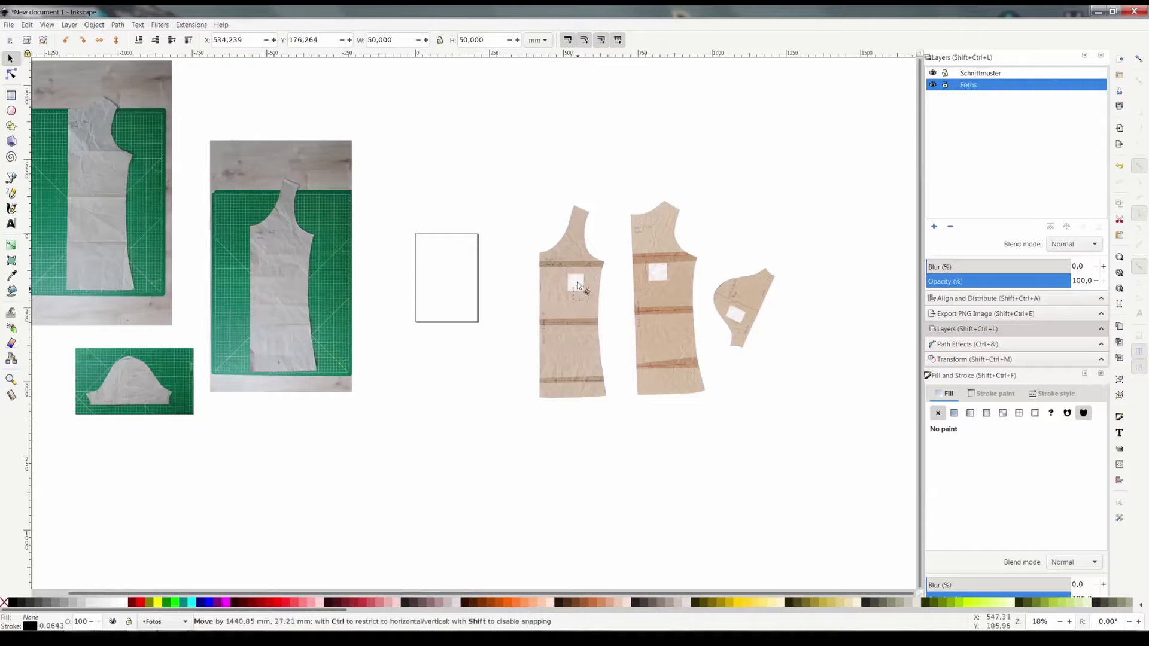
pyautogui.keyDown('ctrl'); pyautogui.scroll(2, 600, 300); pyautogui.keyUp('ctrl')
pyautogui.keyDown('ctrl'); pyautogui.scroll(3, 584, 307); pyautogui.keyUp('ctrl')
pyautogui.keyDown('ctrl'); pyautogui.scroll(5, 384, 255); pyautogui.keyUp('ctrl')
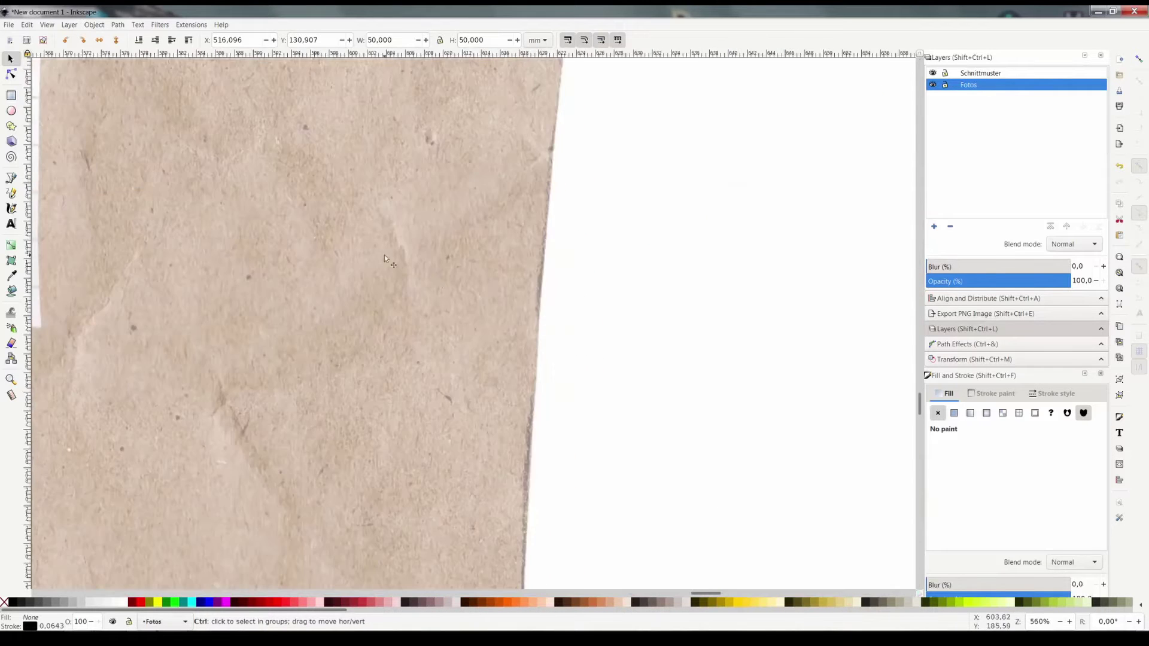
pyautogui.keyDown('ctrl'); pyautogui.scroll(-4, 385, 255); pyautogui.keyUp('ctrl')
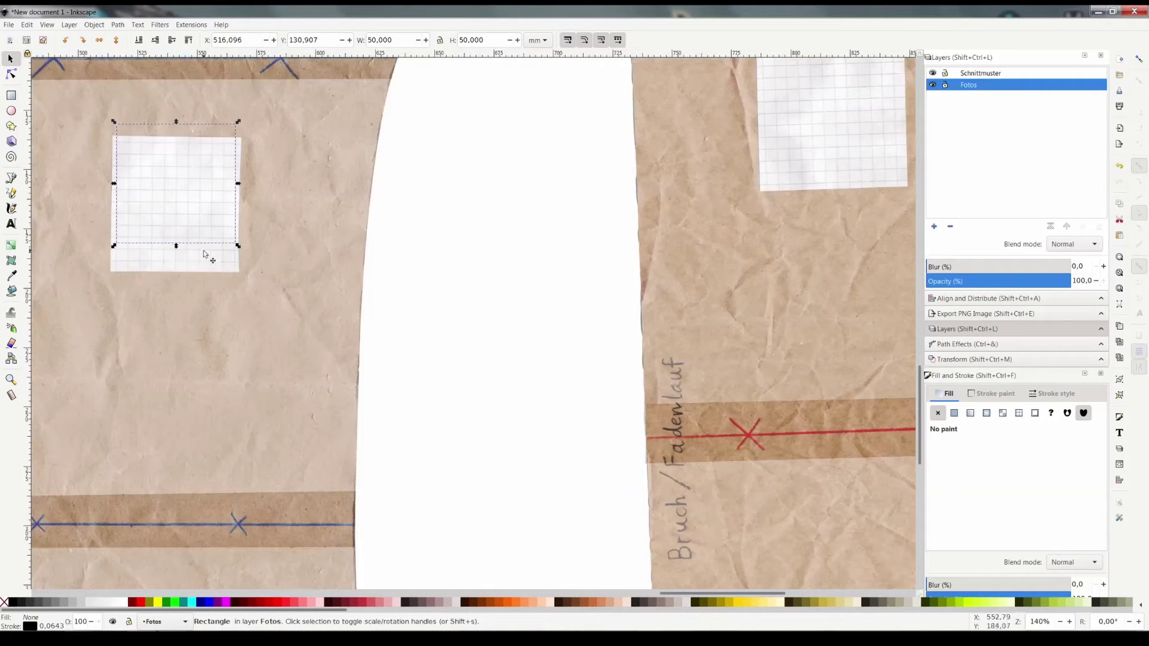
# Lay the 50 × 50 mm square exactly over the front piece's printed grid square
pyautogui.moveTo(208, 247); pyautogui.dragTo(202, 267)
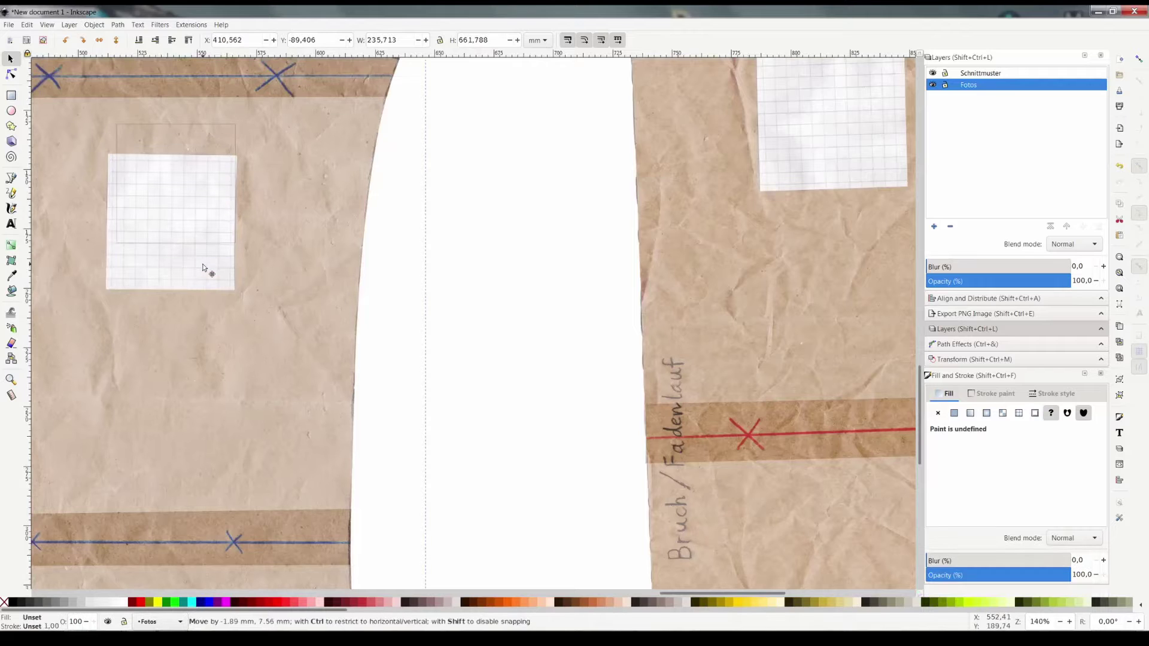
pyautogui.keyDown('ctrl'); pyautogui.scroll(-2, 203, 268); pyautogui.keyUp('ctrl')
pyautogui.click(350, 250)
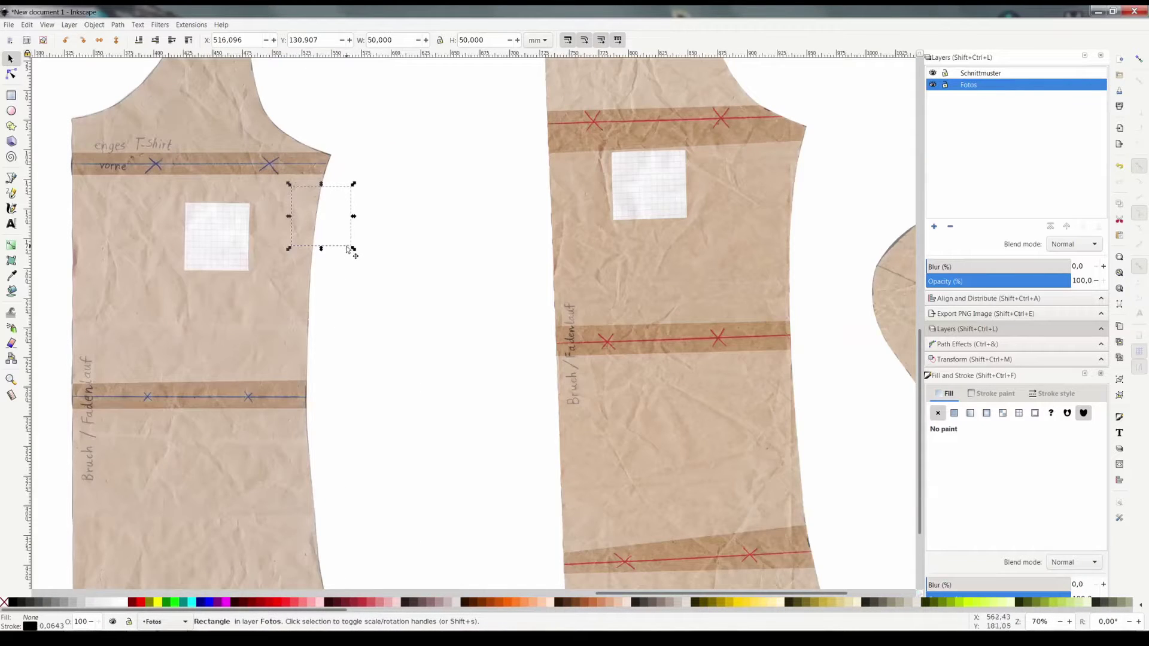
pyautogui.moveTo(347, 247); pyautogui.dragTo(236, 269)
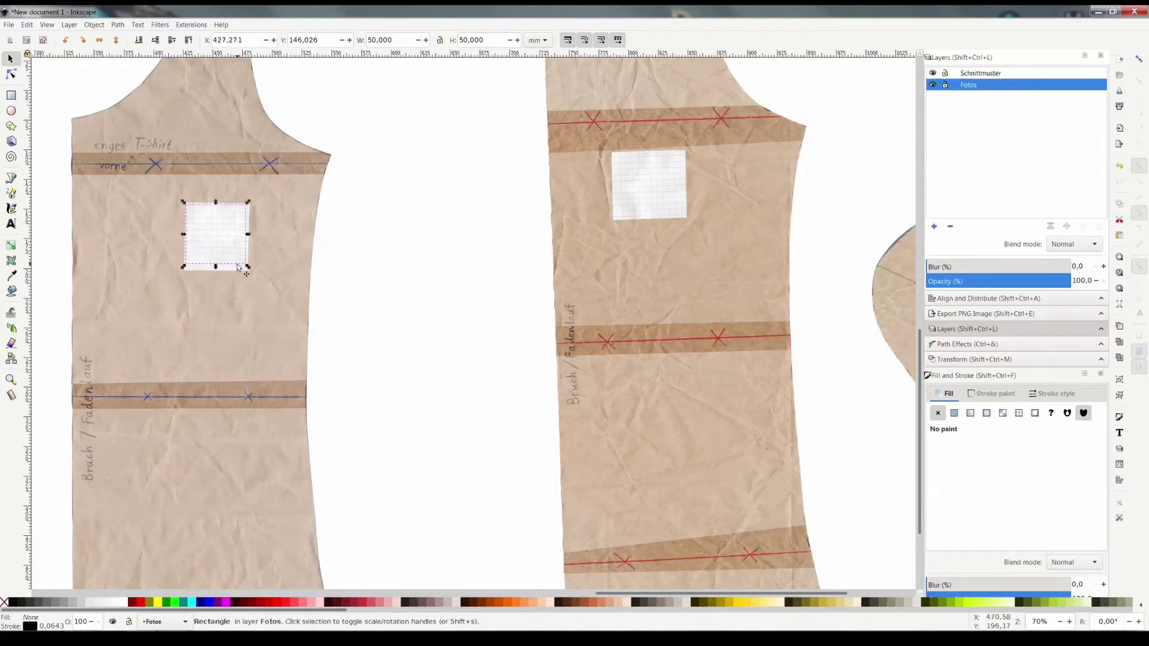
pyautogui.keyDown('ctrl'); pyautogui.scroll(2, 190, 250); pyautogui.keyUp('ctrl')
pyautogui.keyDown('ctrl'); pyautogui.scroll(2, 190, 250); pyautogui.keyUp('ctrl')
pyautogui.keyDown('ctrl'); pyautogui.scroll(1, 190, 250); pyautogui.keyUp('ctrl')
pyautogui.keyDown('ctrl'); pyautogui.scroll(-1, 258, 282); pyautogui.keyUp('ctrl')
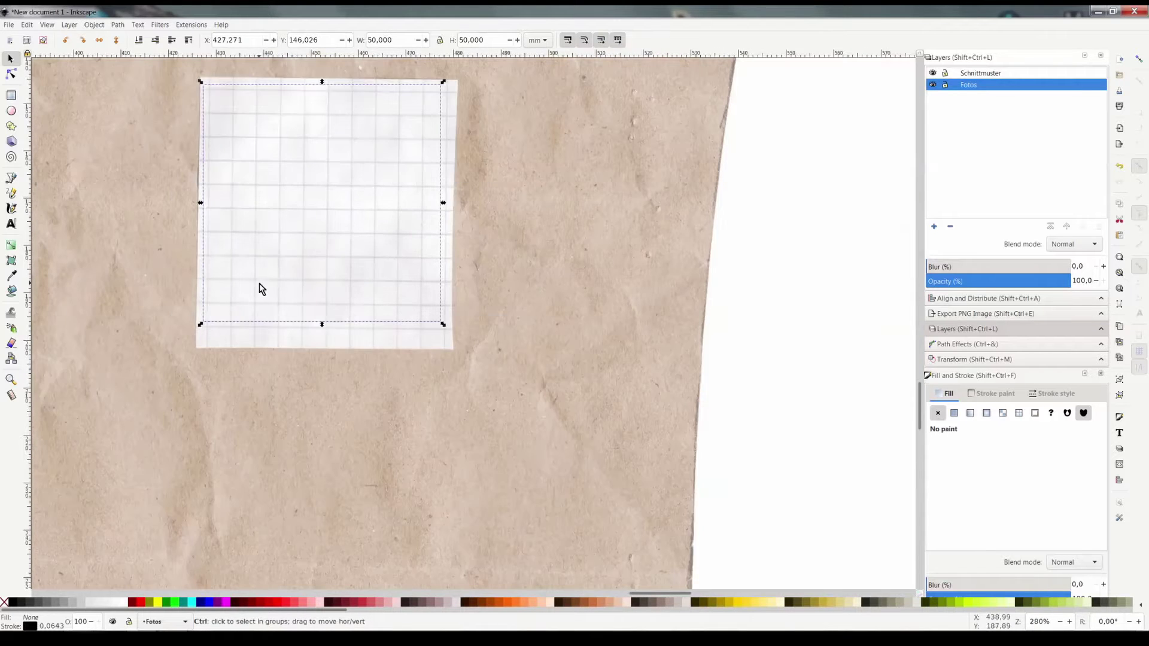
pyautogui.scroll(2, 565, 426)
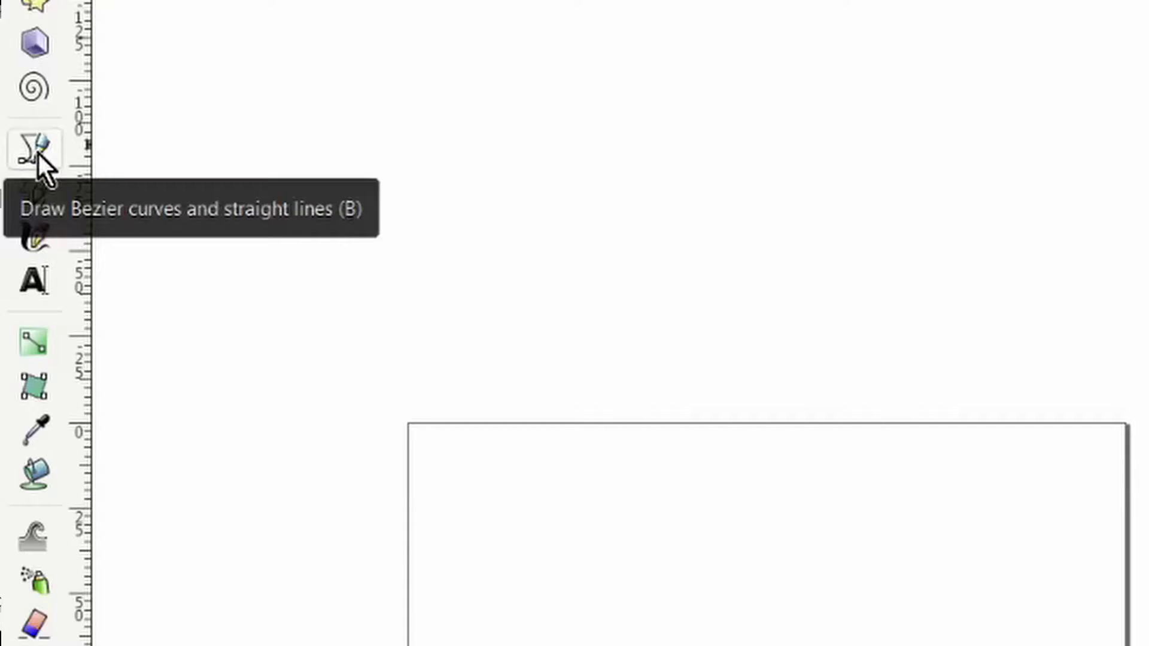
# Draw a practice zigzag of straight segments with the Bezier tool
pyautogui.click(11, 180)
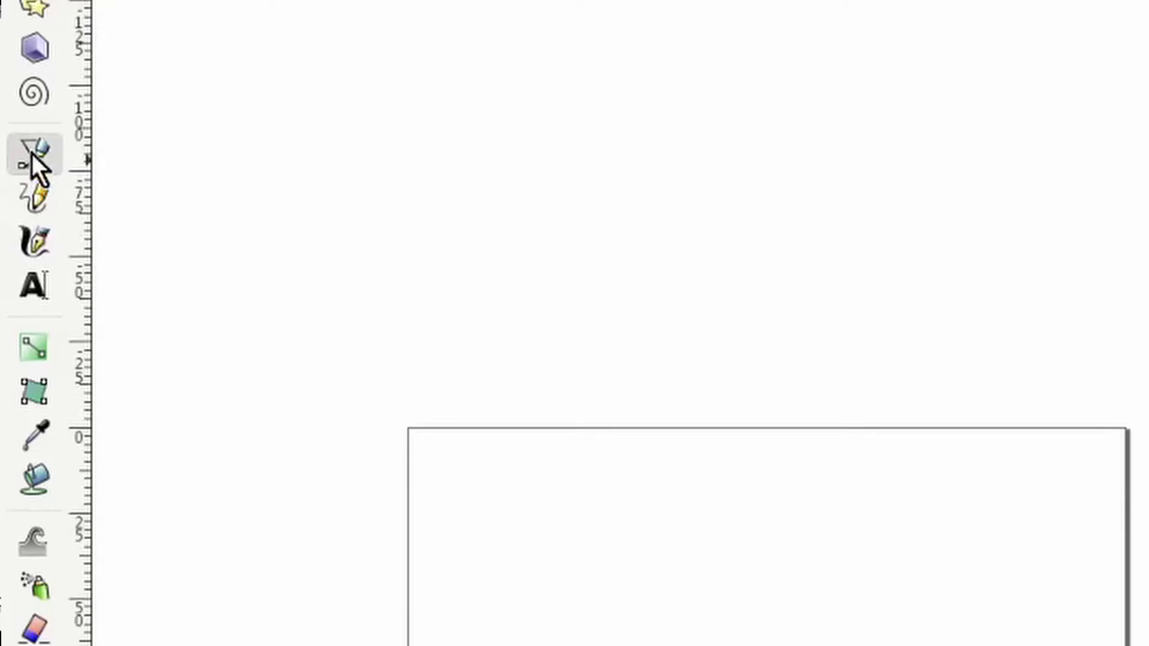
pyautogui.click(123, 207)
pyautogui.click(252, 118)
pyautogui.click(319, 194)
pyautogui.click(423, 139)
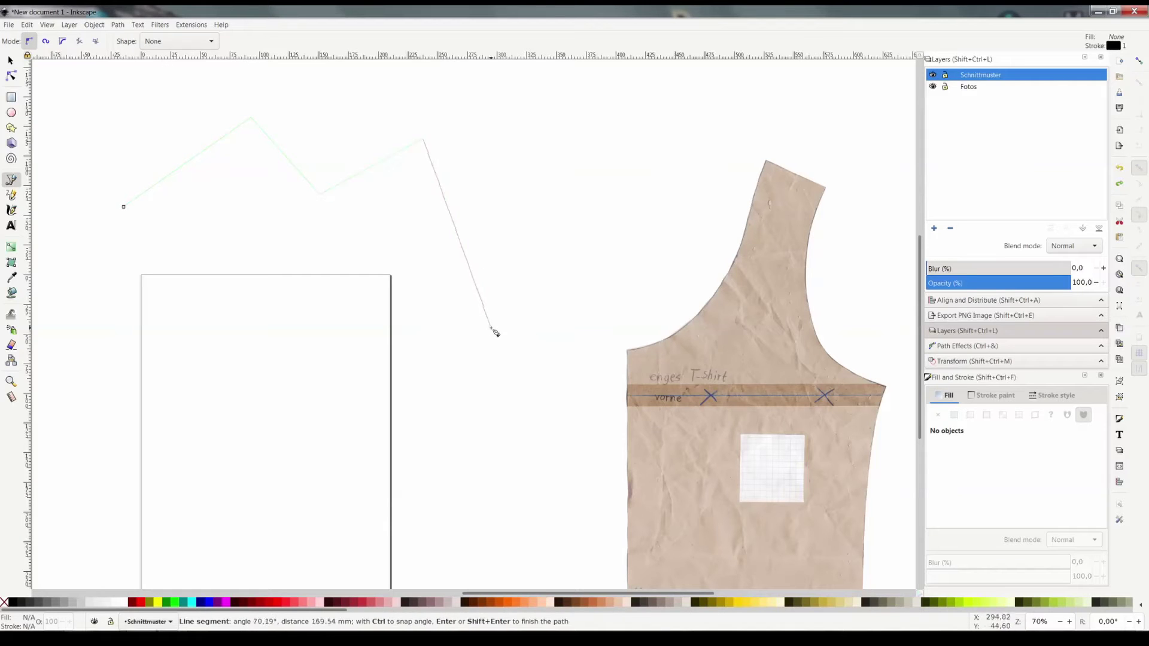
pyautogui.click(491, 327)
pyautogui.doubleClick(678, 165)
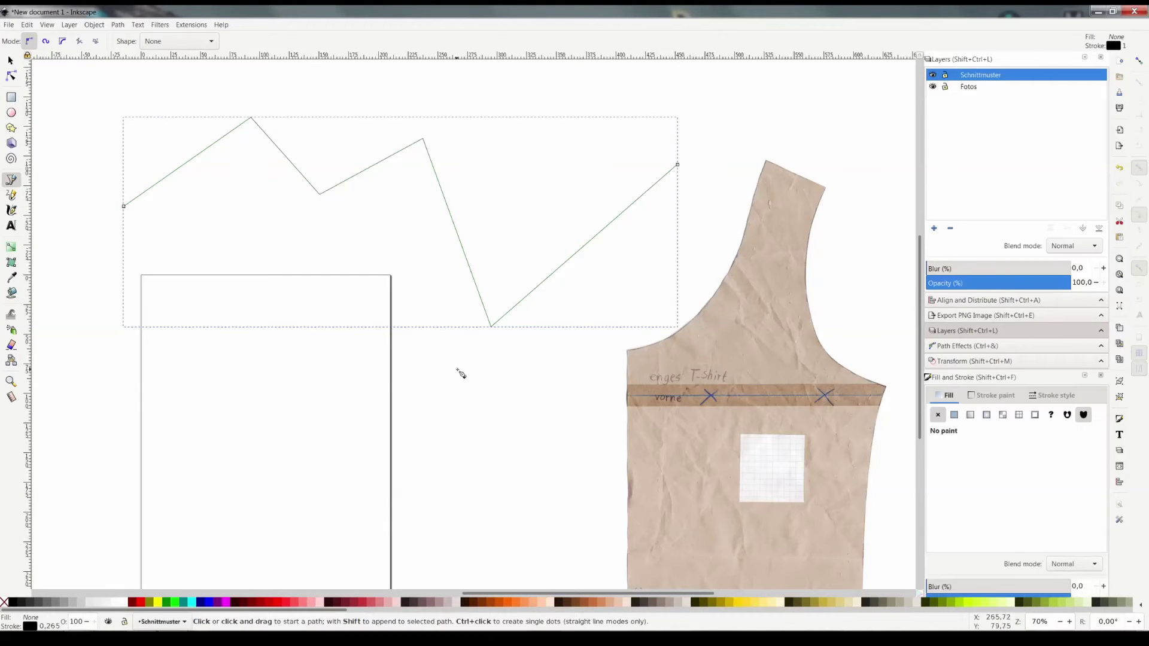
# Draw a practice smooth curve with two curved segments and finish it
pyautogui.click(436, 356)
pyautogui.moveTo(478, 492); pyautogui.dragTo(638, 296)
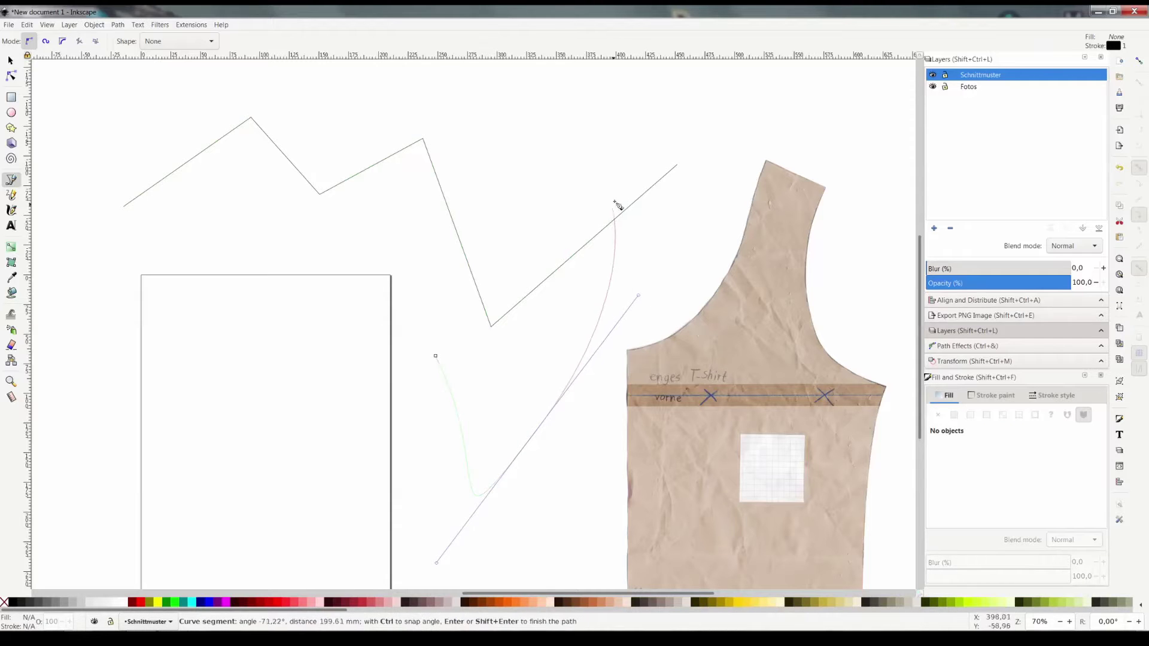
pyautogui.moveTo(858, 131); pyautogui.dragTo(888, 174)
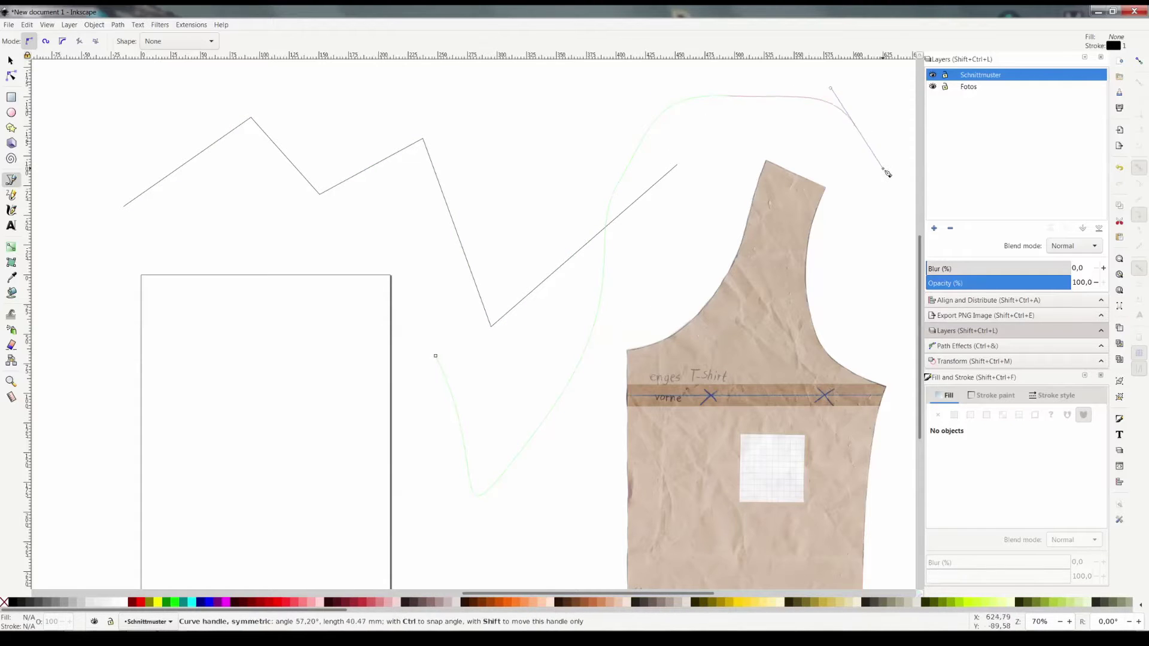
pyautogui.press('Return')
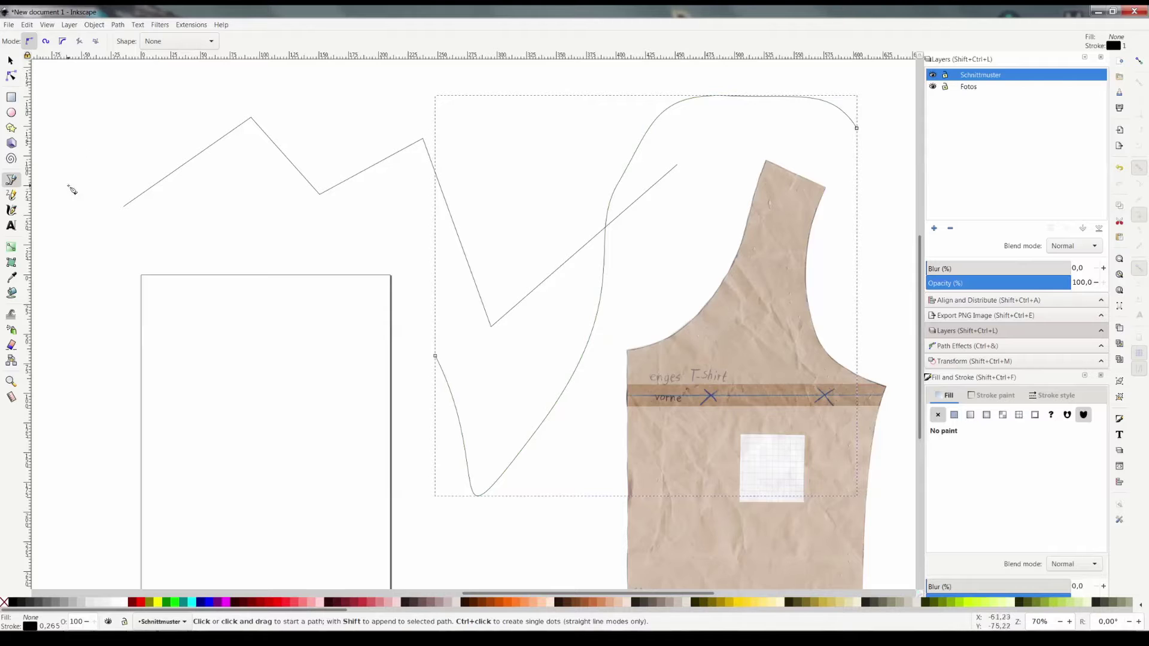
# Remove the practice paths and trace the front piece from its bottom corner up to the shoulder and armhole
pyautogui.press('-')
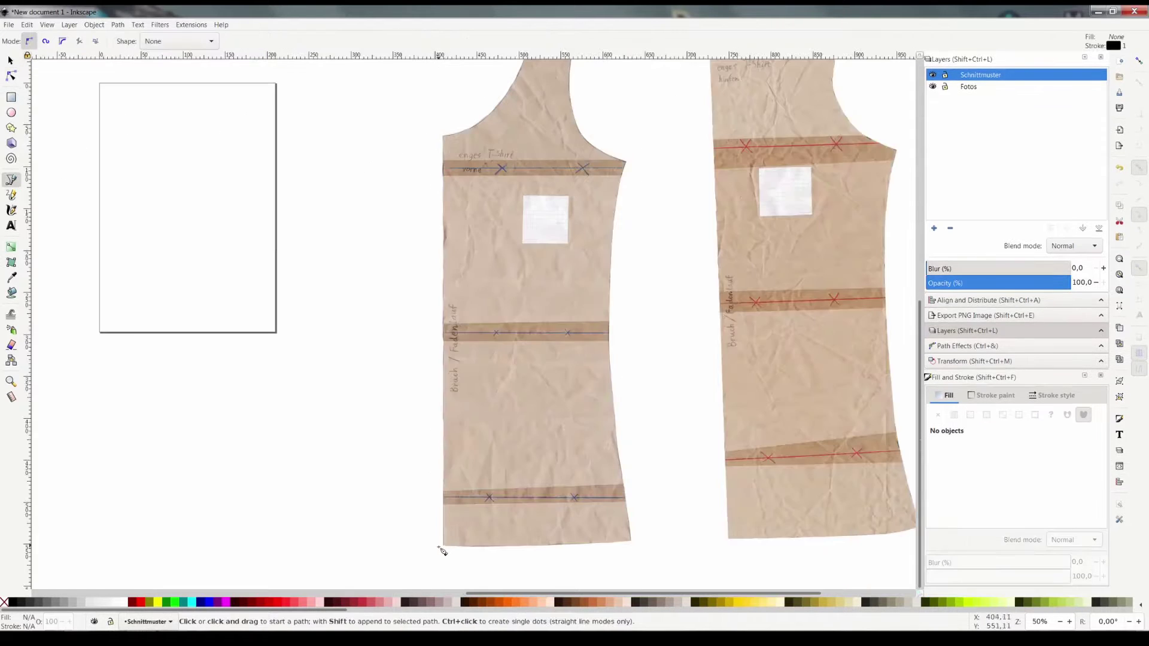
pyautogui.click(444, 546)
pyautogui.moveTo(443, 136); pyautogui.dragTo(491, 137)
pyautogui.scroll(4, 539, 180)
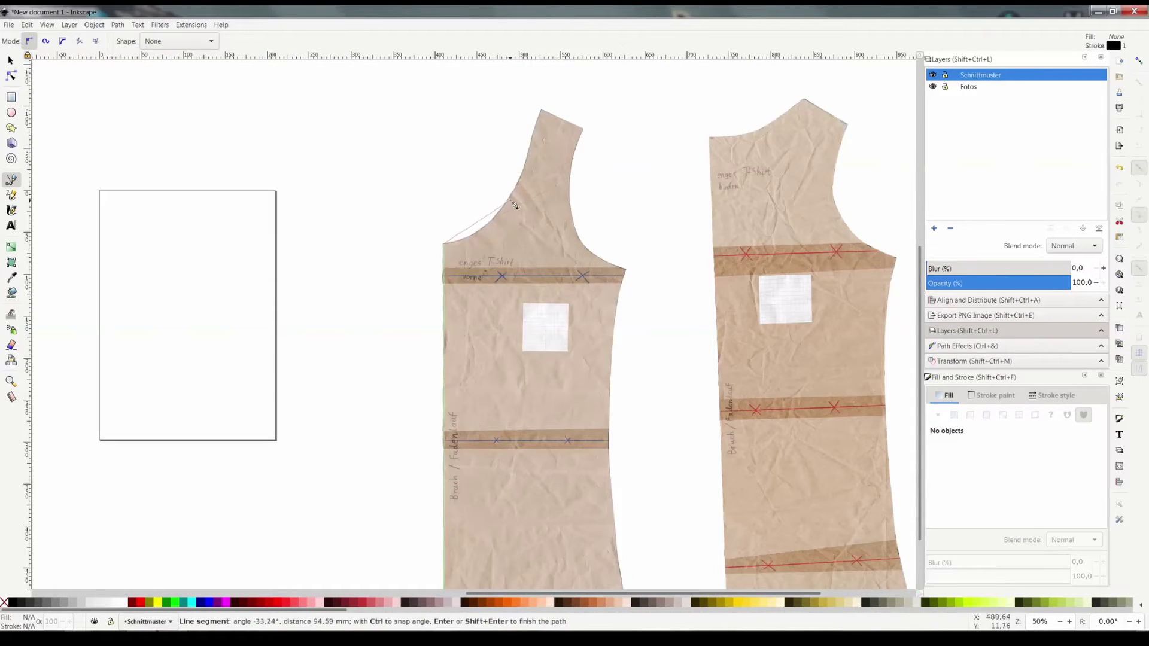
pyautogui.click(541, 111)
pyautogui.click(583, 128)
pyautogui.click(626, 271)
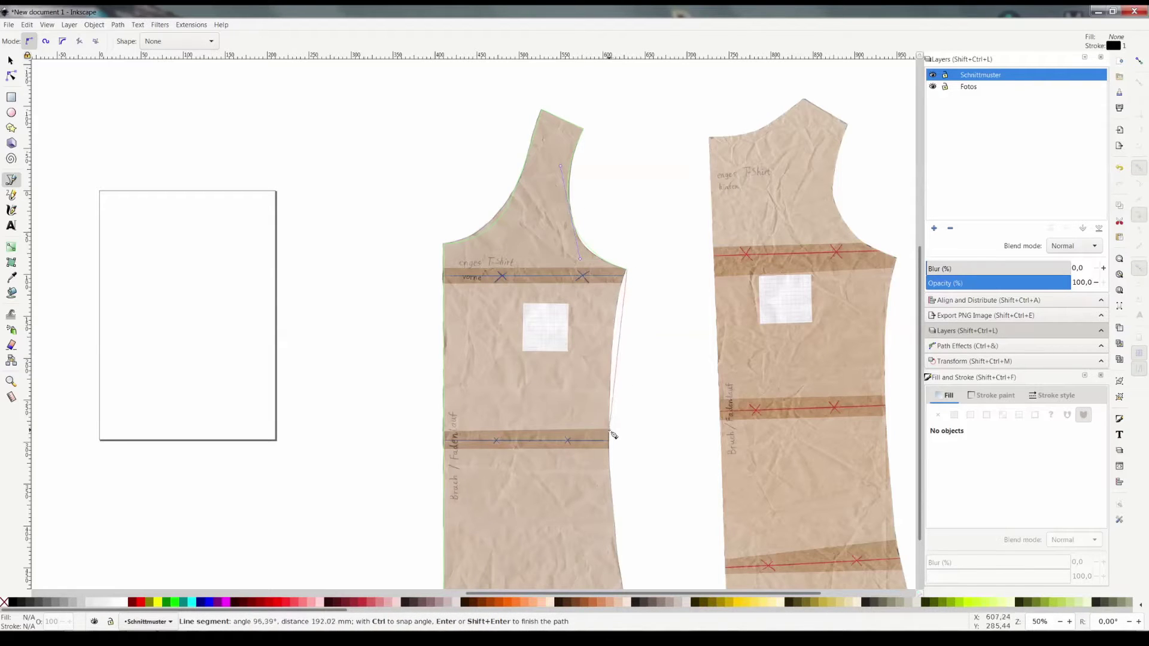
# Trace the curved side seam and hem, closing the outline at its starting node
pyautogui.moveTo(609, 430); pyautogui.dragTo(610, 542)
pyautogui.scroll(-5, 610, 542)
pyautogui.click(633, 522)
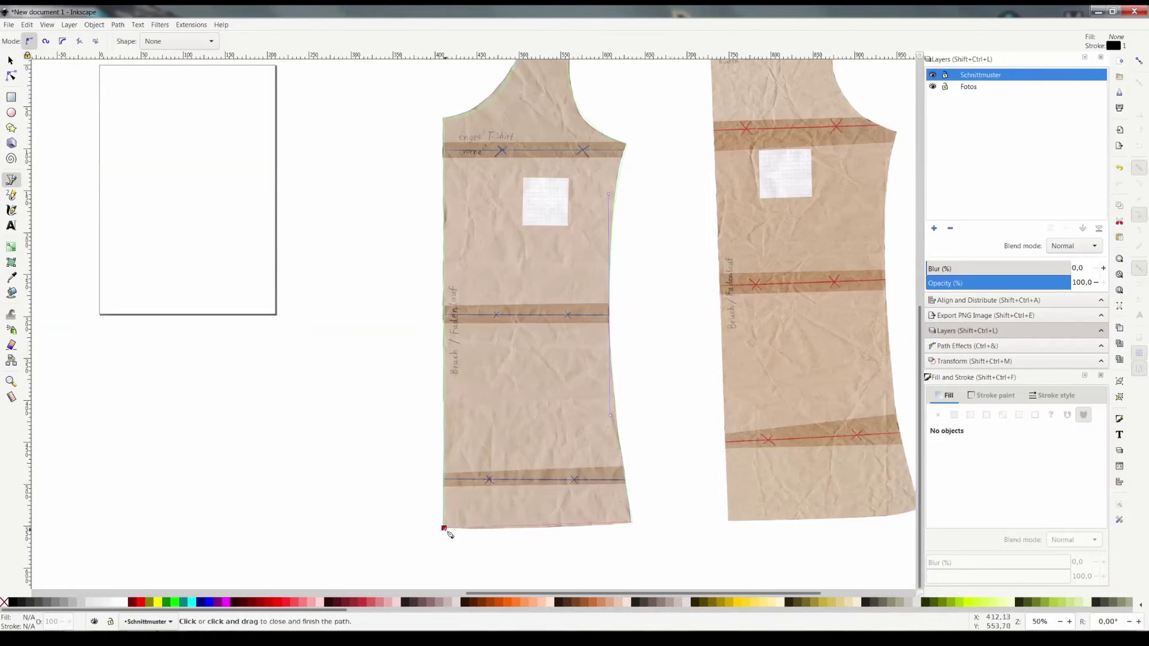
pyautogui.click(443, 526)
pyautogui.press('s')
pyautogui.scroll(3, 601, 531)
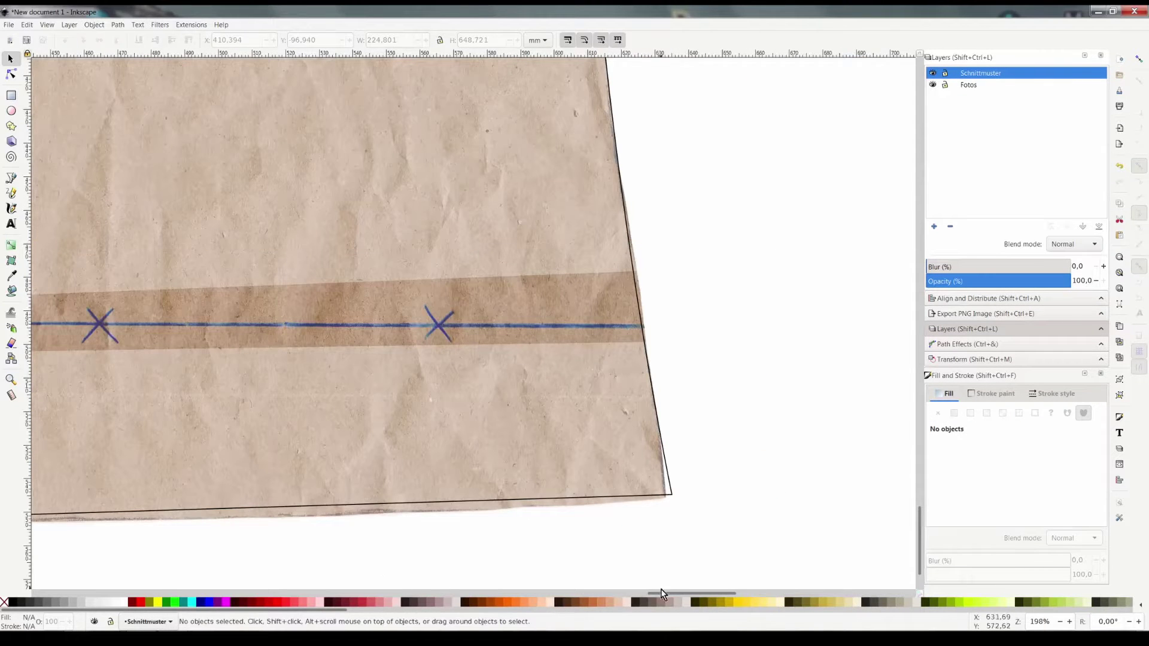
pyautogui.moveTo(660, 593); pyautogui.dragTo(649, 593)
pyautogui.scroll(1, 682, 575)
pyautogui.scroll(10, 567, 449)
pyautogui.scroll(10, 512, 465)
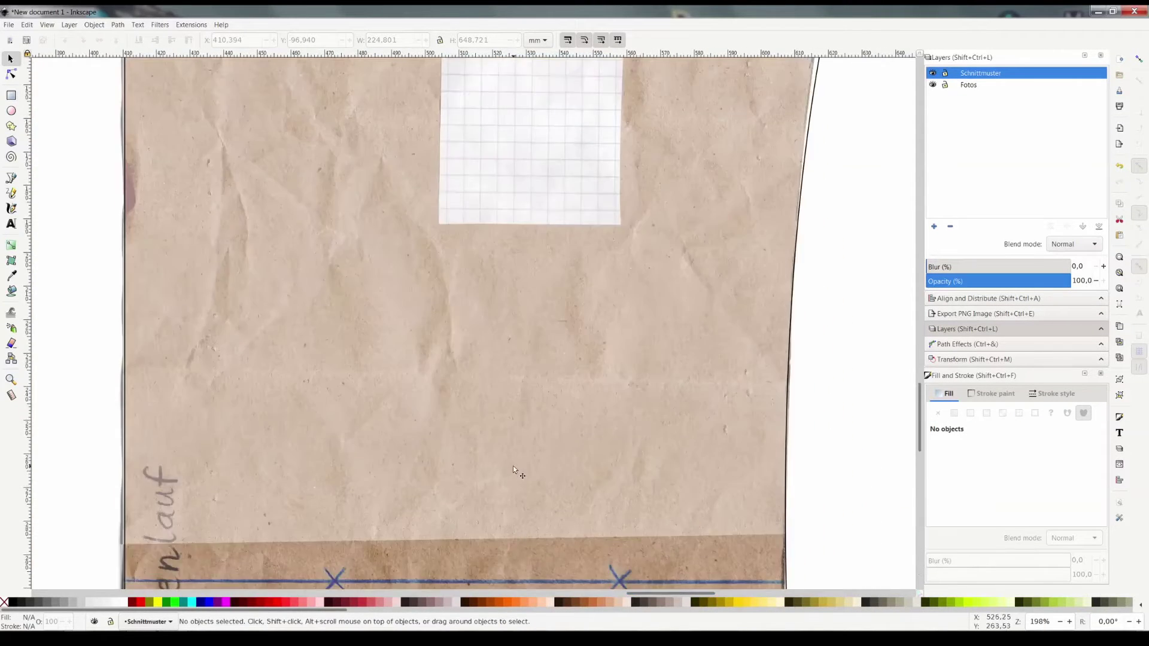
pyautogui.scroll(10, 518, 488)
pyautogui.scroll(10, 518, 487)
pyautogui.scroll(10, 540, 498)
pyautogui.scroll(-2, 540, 498)
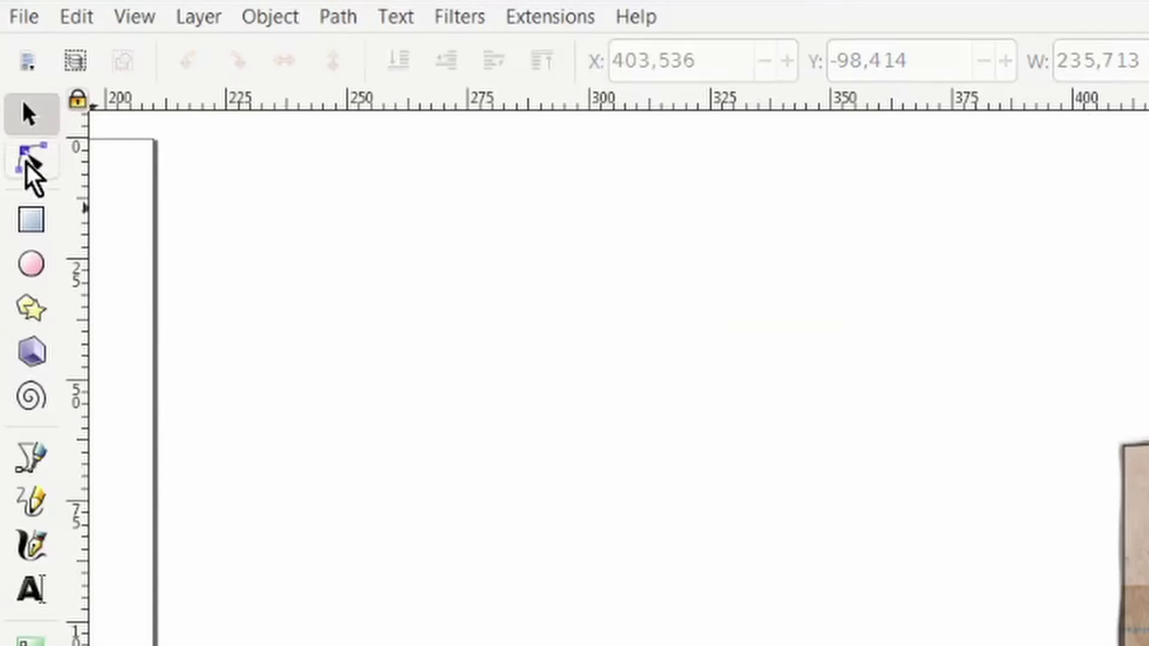
# With the Node tool, select the traced outline and nudge the shoulder corner node up and right
pyautogui.click(12, 75)
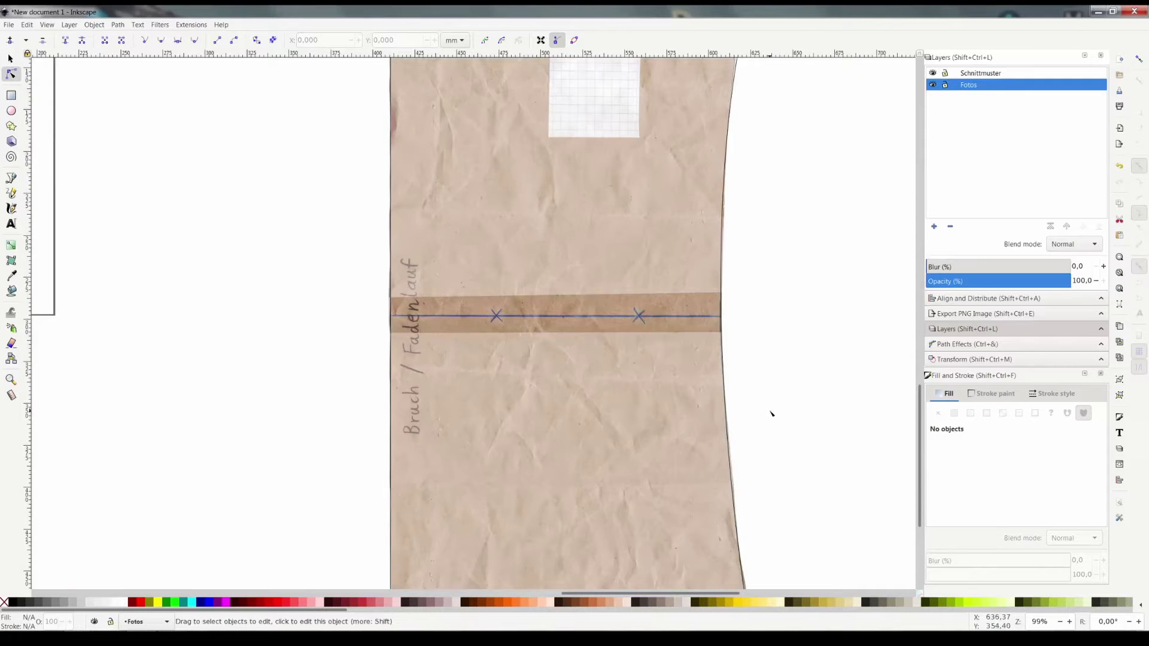
pyautogui.scroll(5, 772, 413)
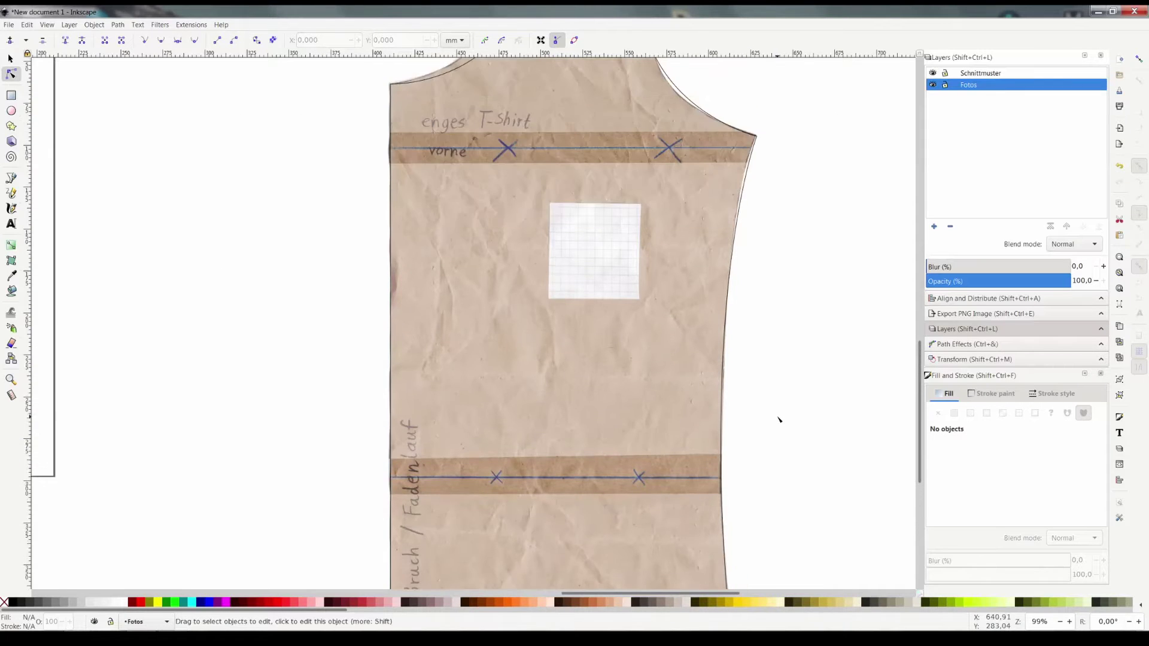
pyautogui.scroll(5, 784, 428)
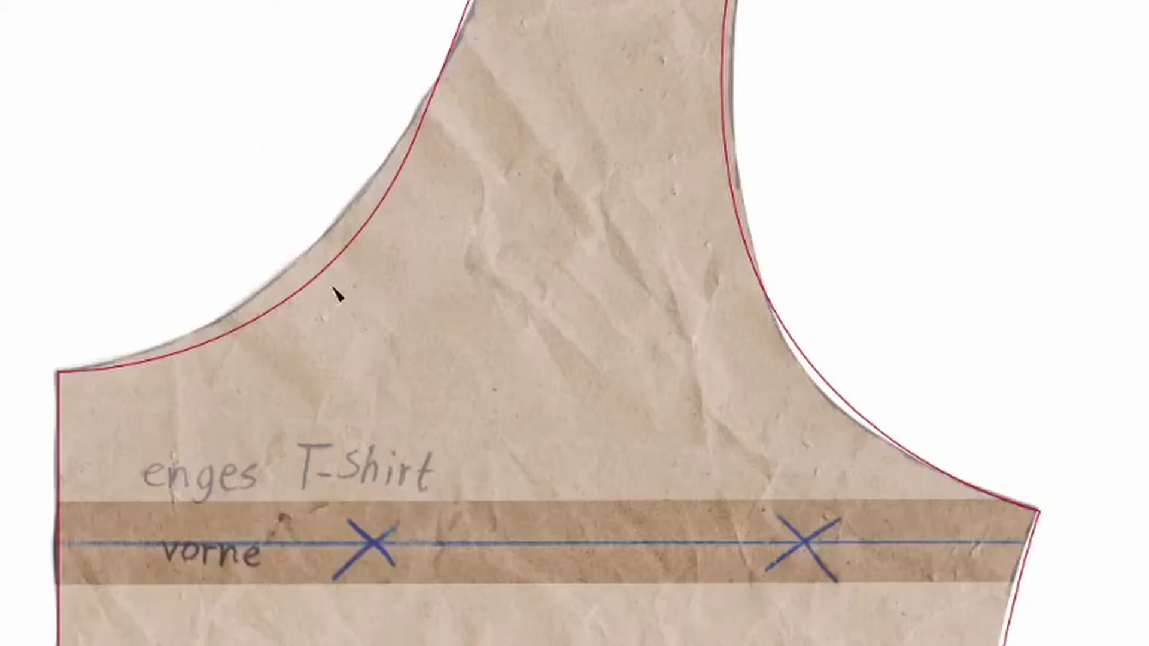
pyautogui.click(337, 293)
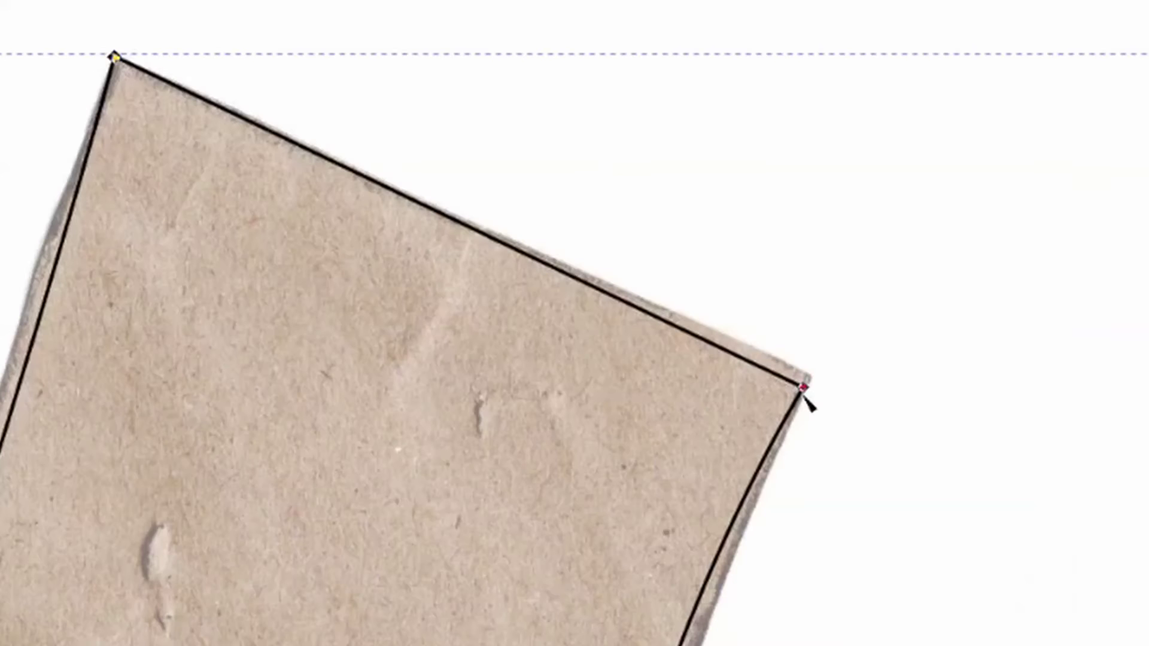
pyautogui.press('Up')
pyautogui.press('Right')
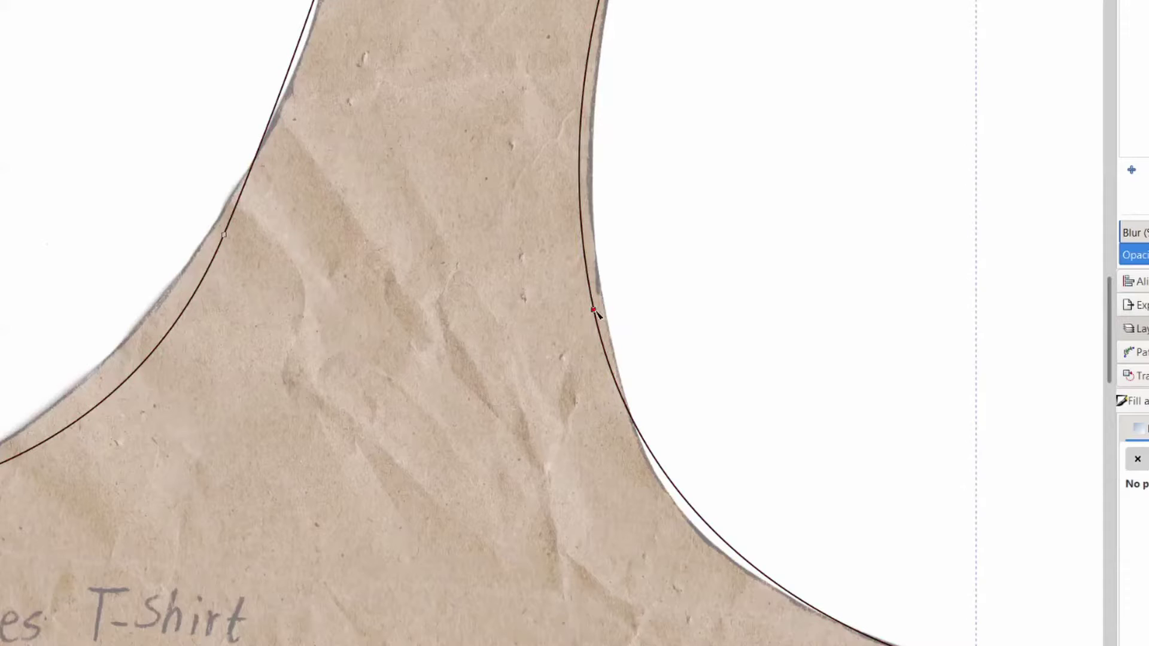
# Drag the armhole nodes and curve so the outline hugs the paper armhole edge
pyautogui.moveTo(602, 316); pyautogui.dragTo(615, 326)
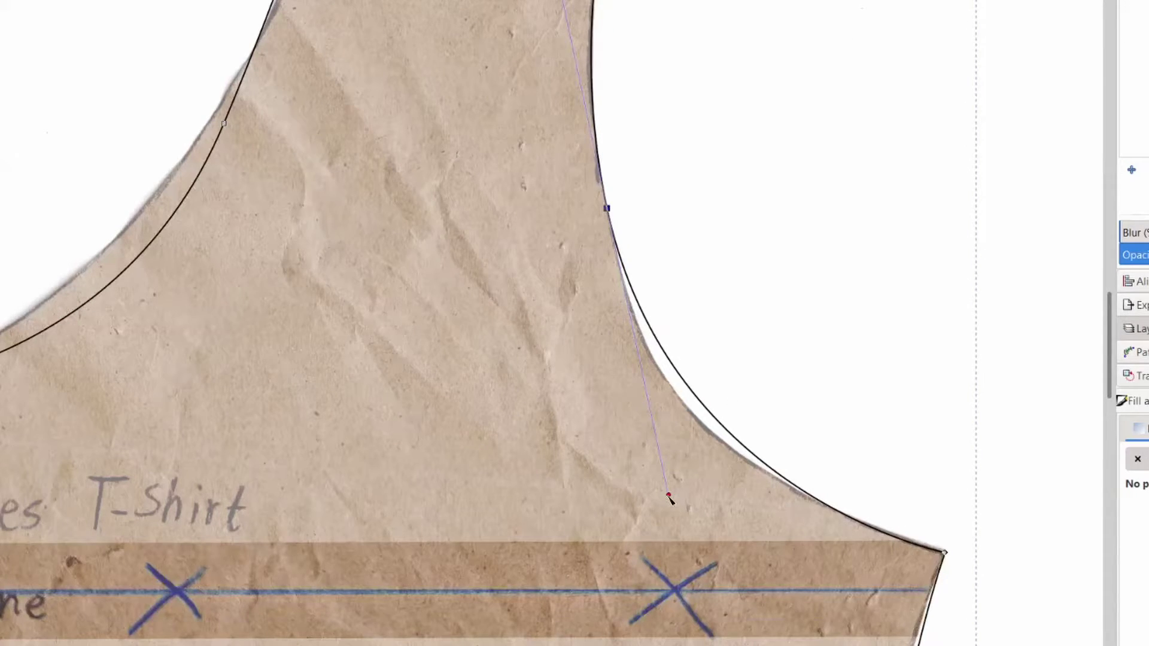
pyautogui.moveTo(669, 498)
pyautogui.mouseDown()
pyautogui.moveTo(673, 509)
pyautogui.moveTo(649, 403)
pyautogui.moveTo(667, 513)
pyautogui.moveTo(661, 490)
pyautogui.mouseUp()
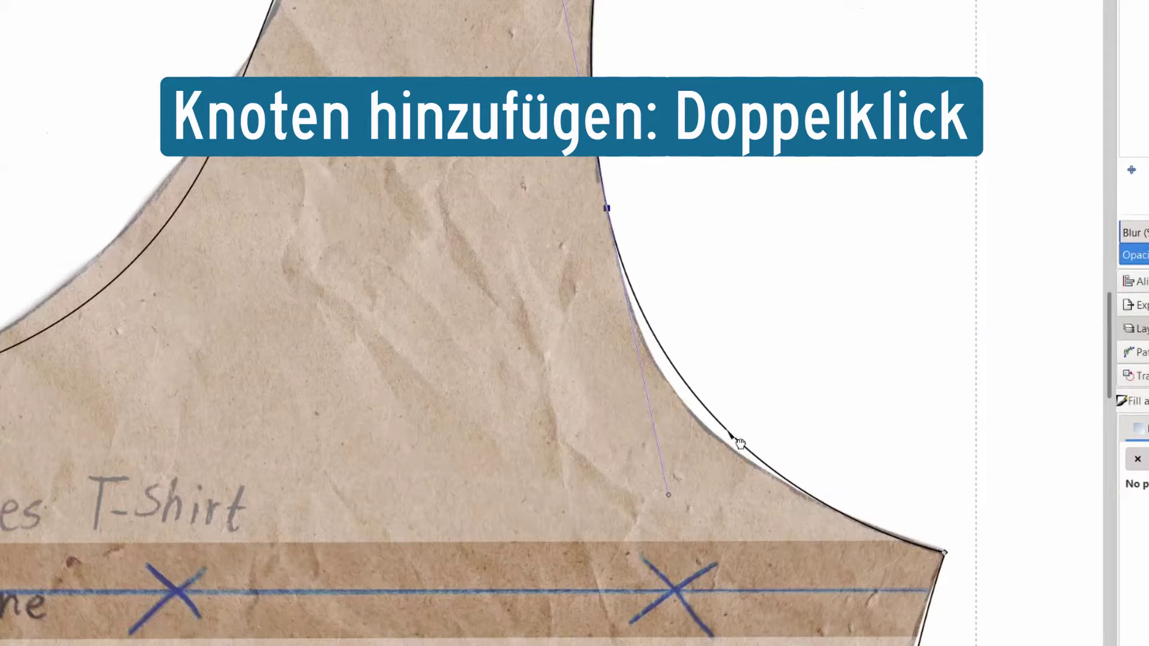
pyautogui.moveTo(728, 433); pyautogui.dragTo(712, 435)
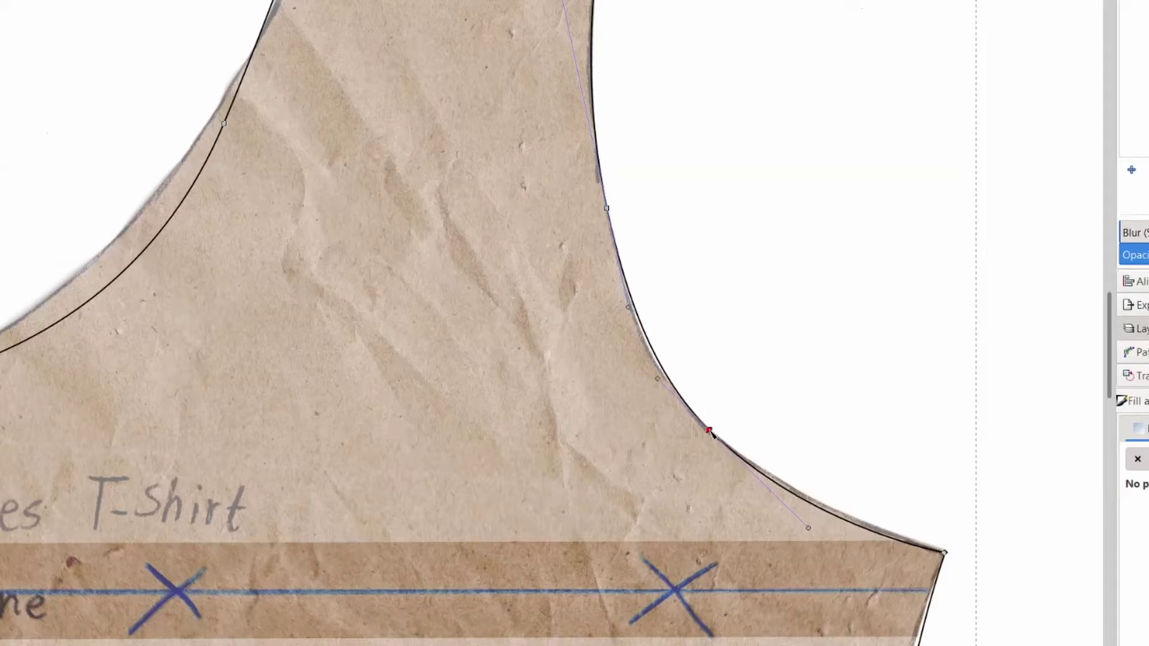
pyautogui.moveTo(659, 381); pyautogui.dragTo(649, 377)
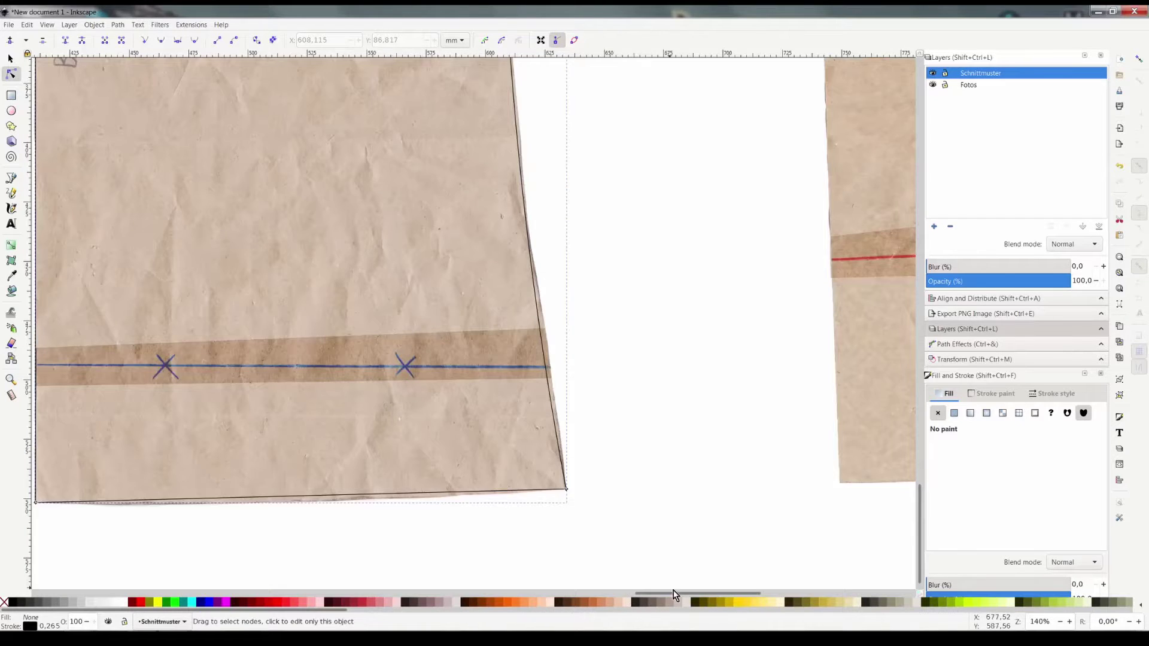
# Convert the straight hem segment into a curve and bend it to match the paper
pyautogui.moveTo(675, 594); pyautogui.dragTo(661, 593)
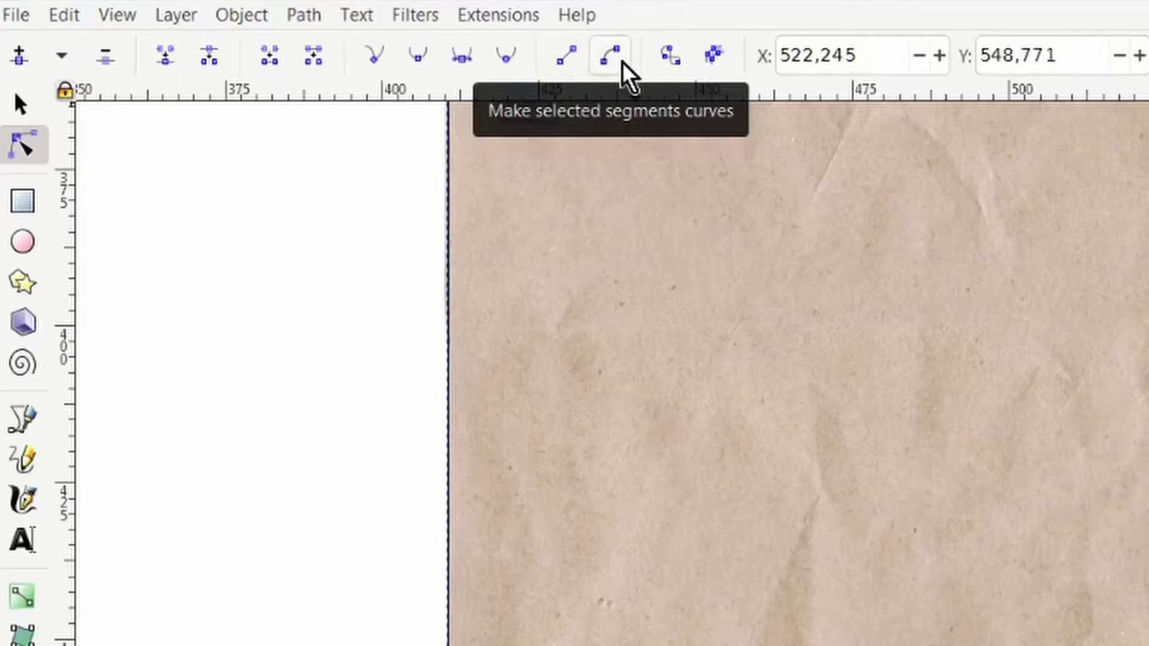
pyautogui.click(621, 60)
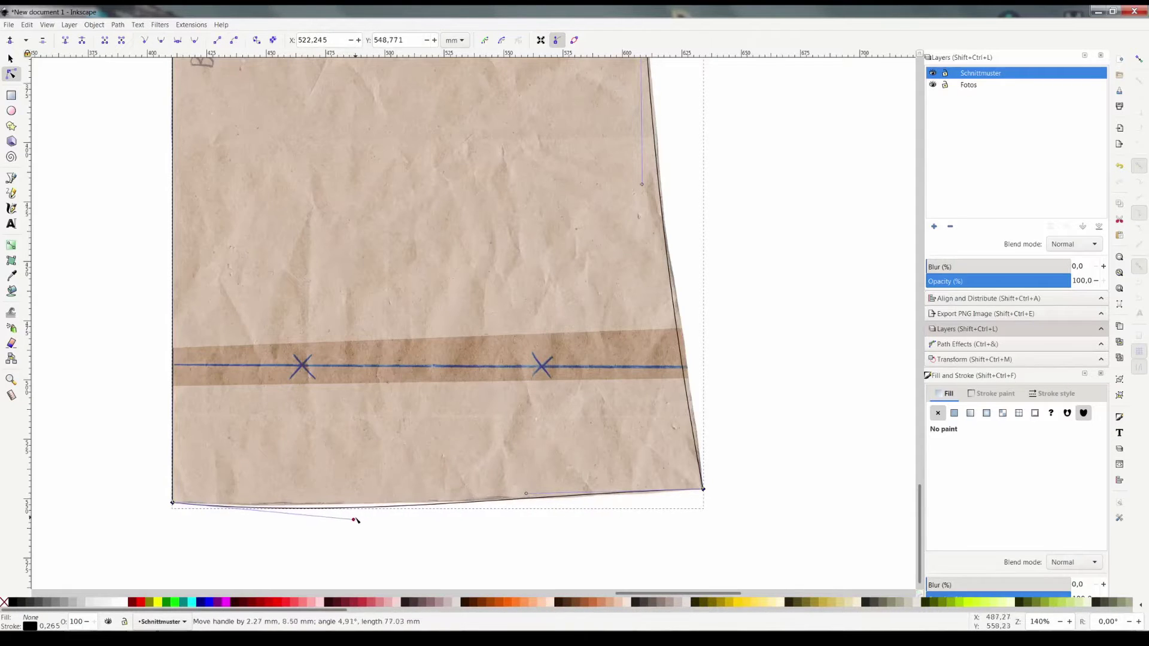
pyautogui.moveTo(353, 502); pyautogui.dragTo(368, 502)
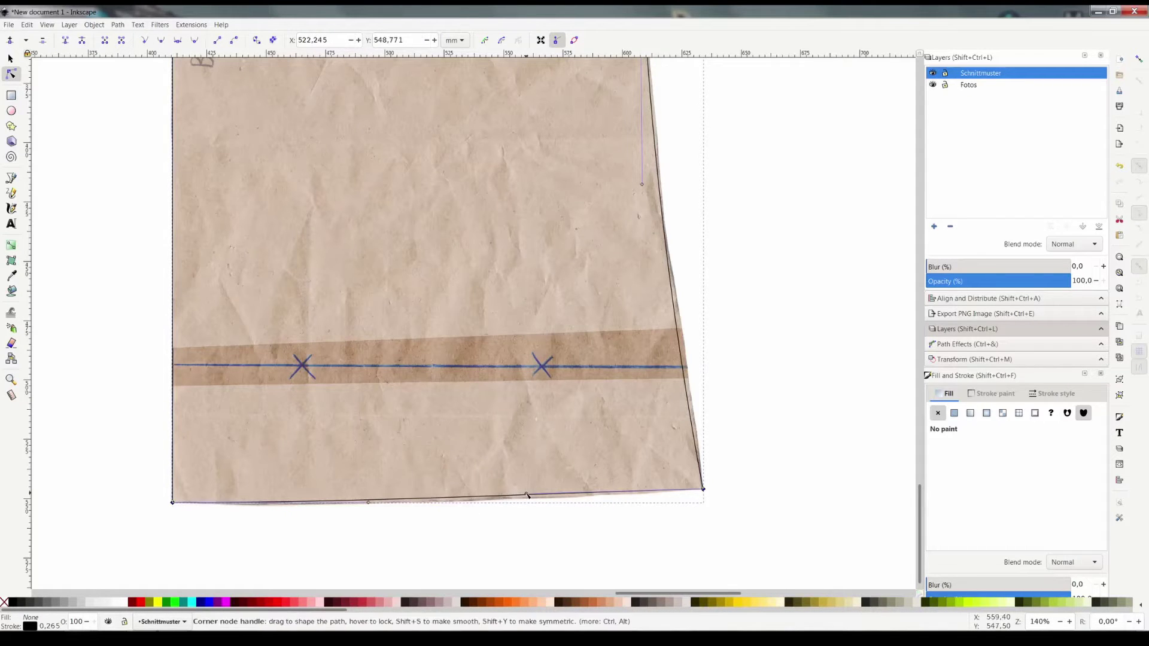
pyautogui.moveTo(526, 495); pyautogui.dragTo(597, 490)
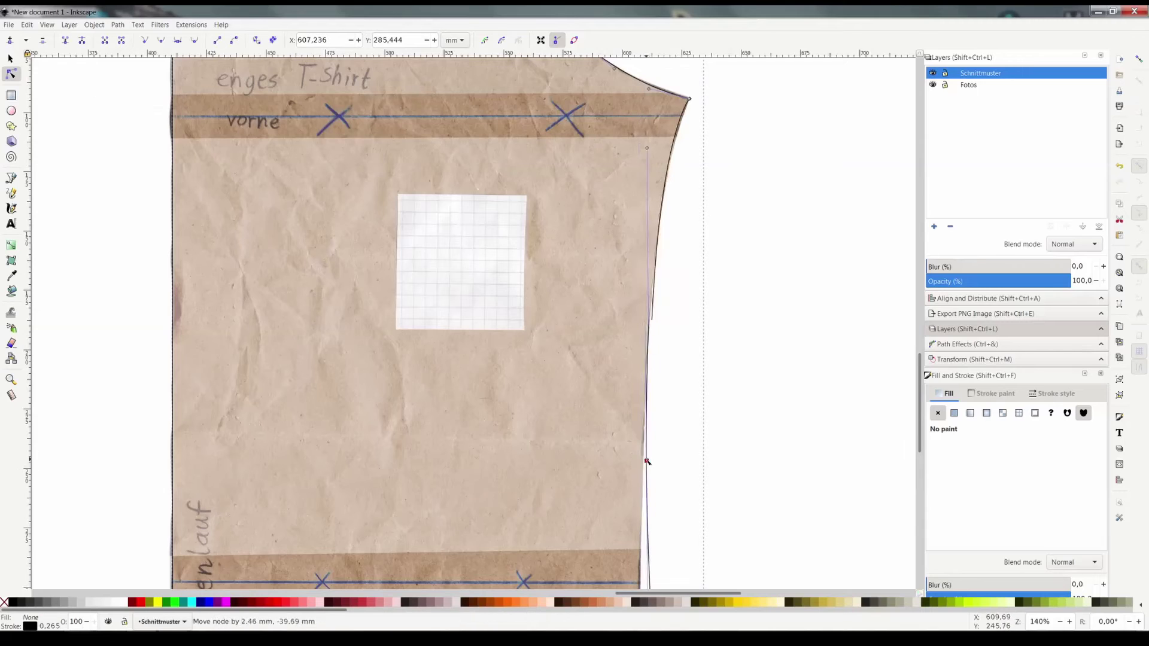
# Move the side seam and neckline nodes so the outline follows the paper edges
pyautogui.moveTo(647, 423); pyautogui.dragTo(644, 423)
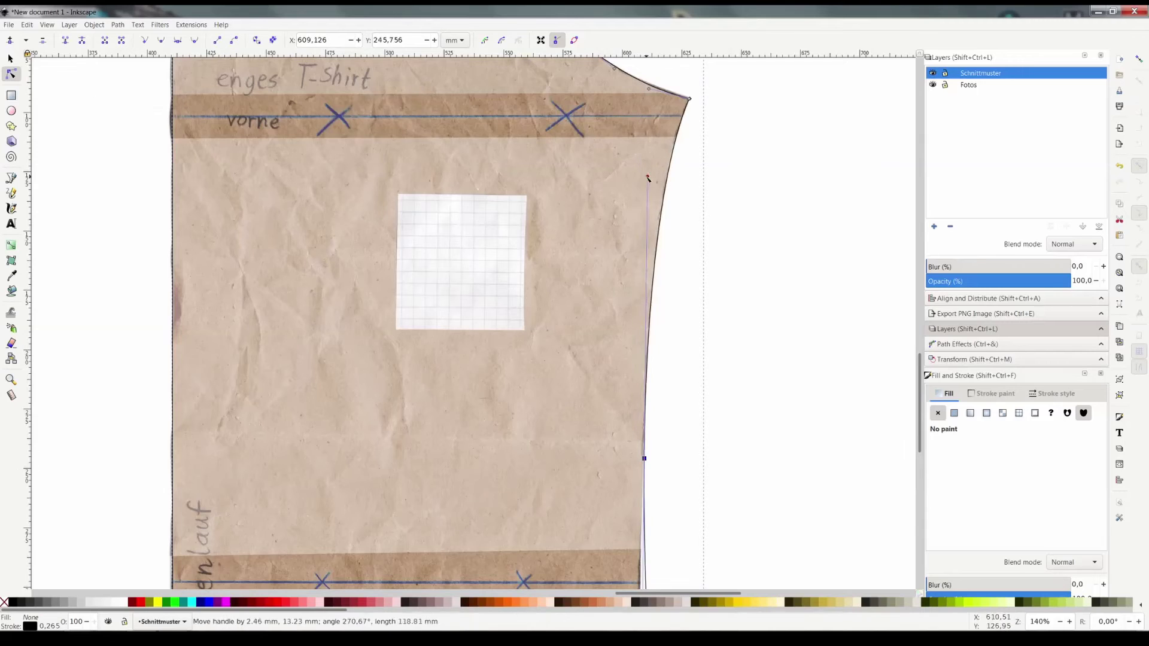
pyautogui.scroll(-10, 647, 257)
pyautogui.scroll(5, 645, 288)
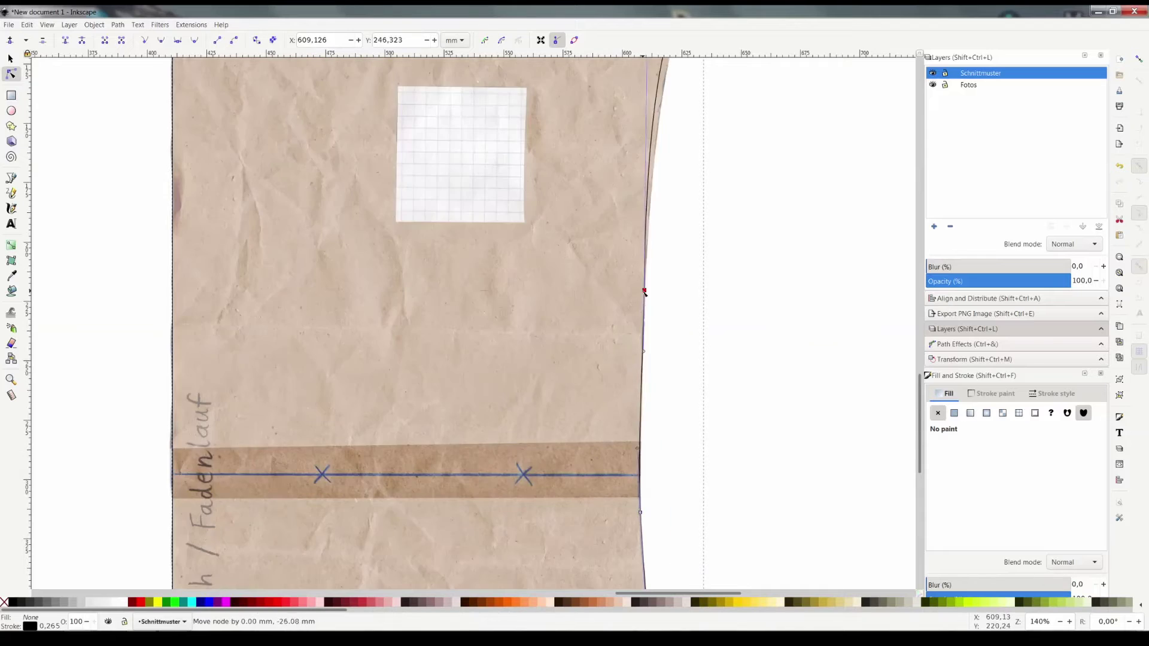
pyautogui.scroll(5, 646, 239)
pyautogui.moveTo(648, 222); pyautogui.dragTo(658, 190)
pyautogui.scroll(10, 659, 190)
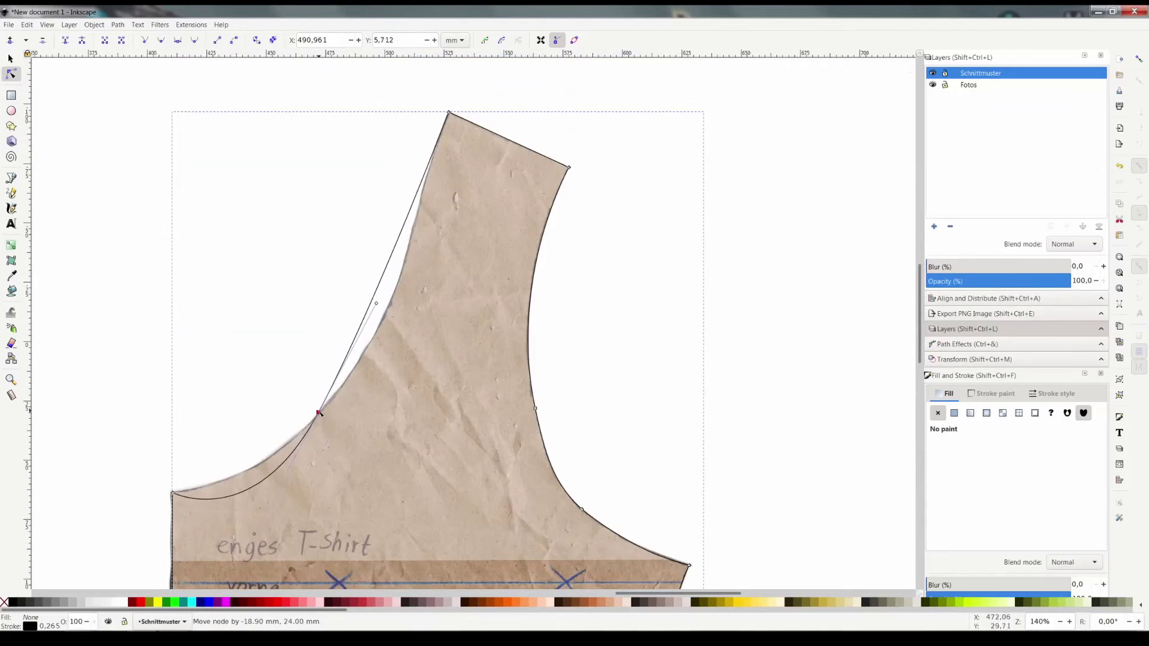
pyautogui.moveTo(320, 412); pyautogui.dragTo(324, 408)
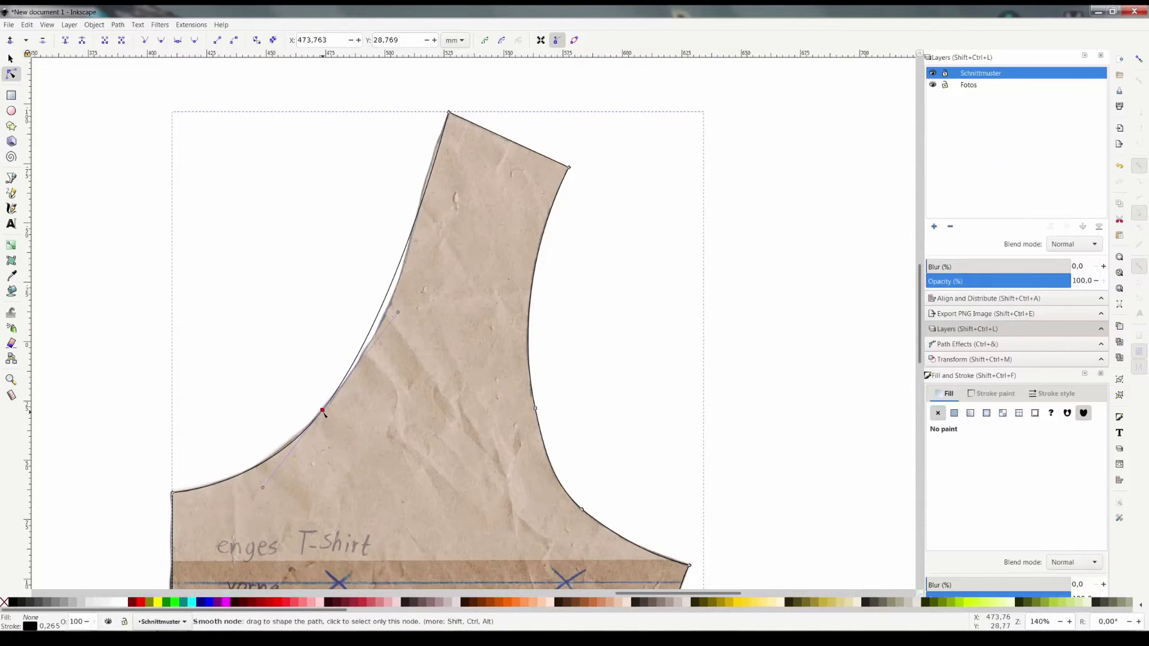
pyautogui.moveTo(262, 488); pyautogui.dragTo(283, 487)
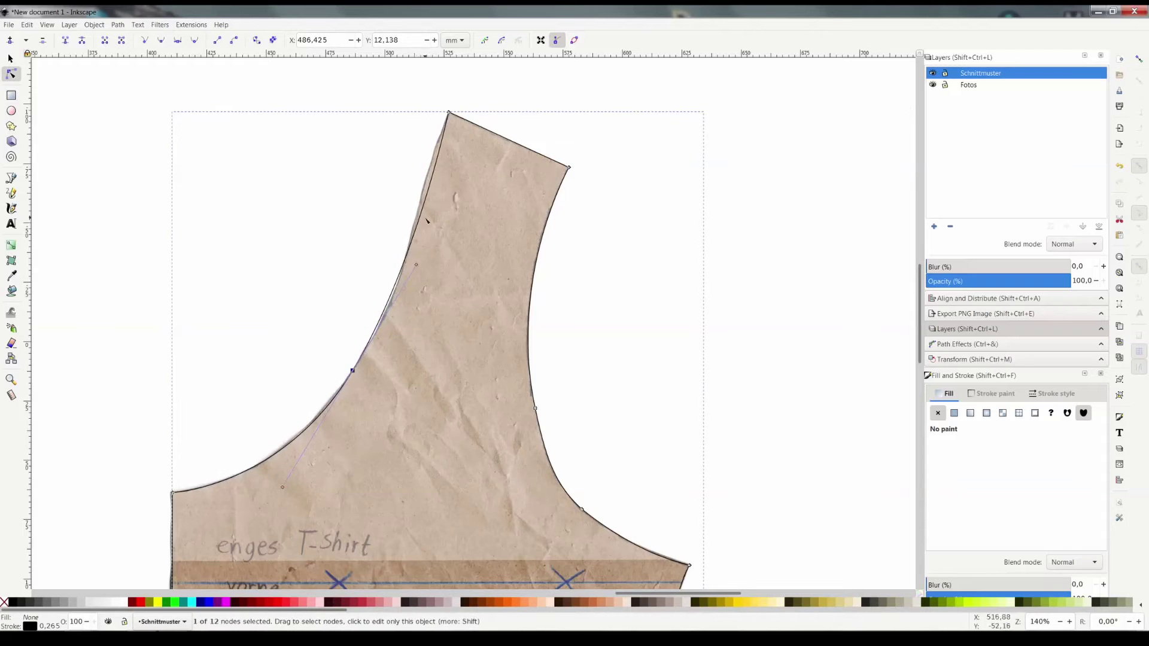
pyautogui.moveTo(423, 209); pyautogui.dragTo(424, 197)
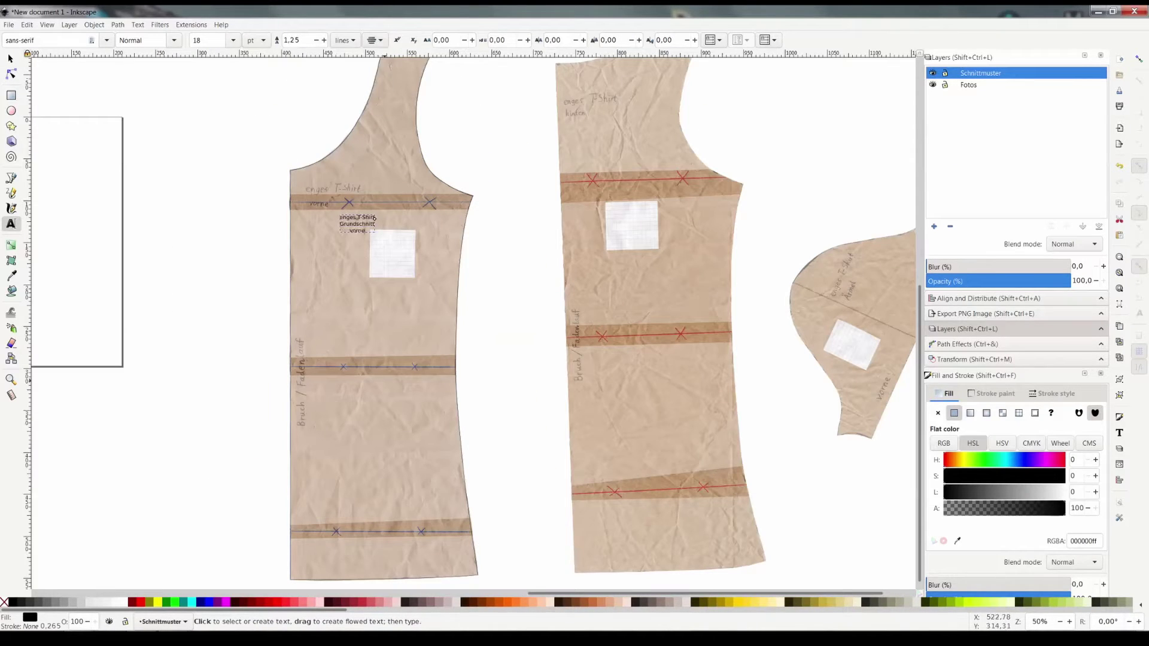
# Add a small text label to the front piece
pyautogui.hotkey('ctrl', 'v')
pyautogui.press('F1')
pyautogui.hotkey('shift', 'ctrl', 'm')
pyautogui.click(1086, 280)
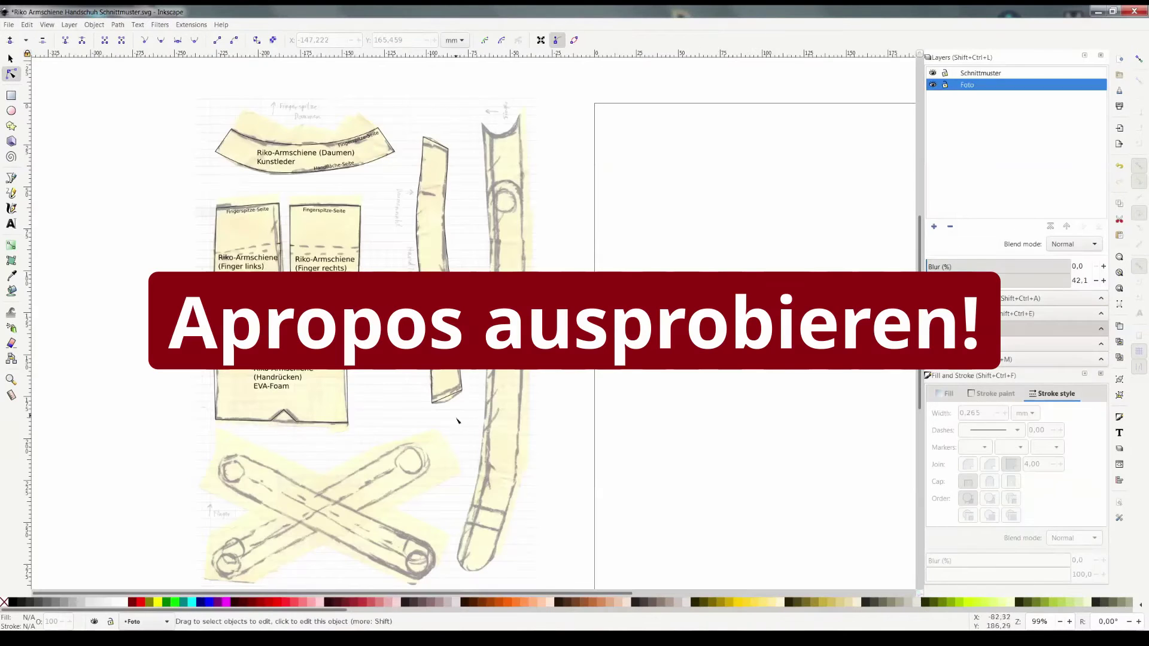
# Reshape the strap outline's rounded bottom end into a shallow arc
pyautogui.keyDown('ctrl'); pyautogui.scroll(2, 458, 420); pyautogui.keyUp('ctrl')
pyautogui.keyDown('ctrl'); pyautogui.scroll(2, 456, 405); pyautogui.keyUp('ctrl')
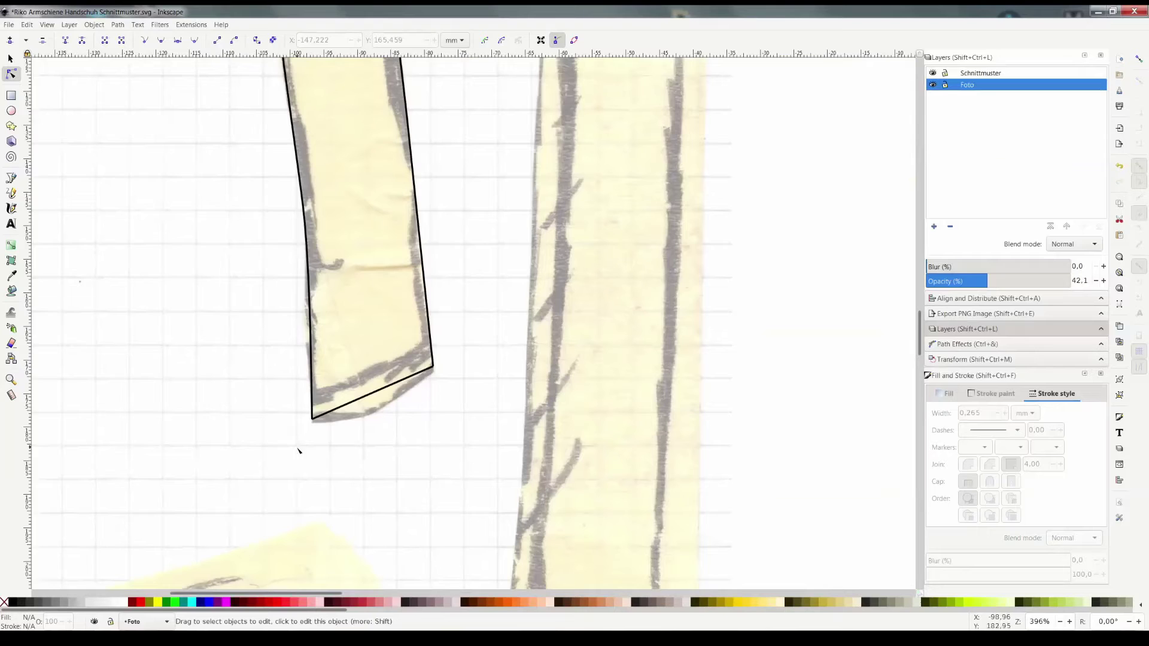
pyautogui.scroll(-5, 297, 449)
pyautogui.click(371, 250)
pyautogui.moveTo(371, 251)
pyautogui.mouseDown()
pyautogui.moveTo(453, 448)
pyautogui.moveTo(320, 390)
pyautogui.mouseUp()
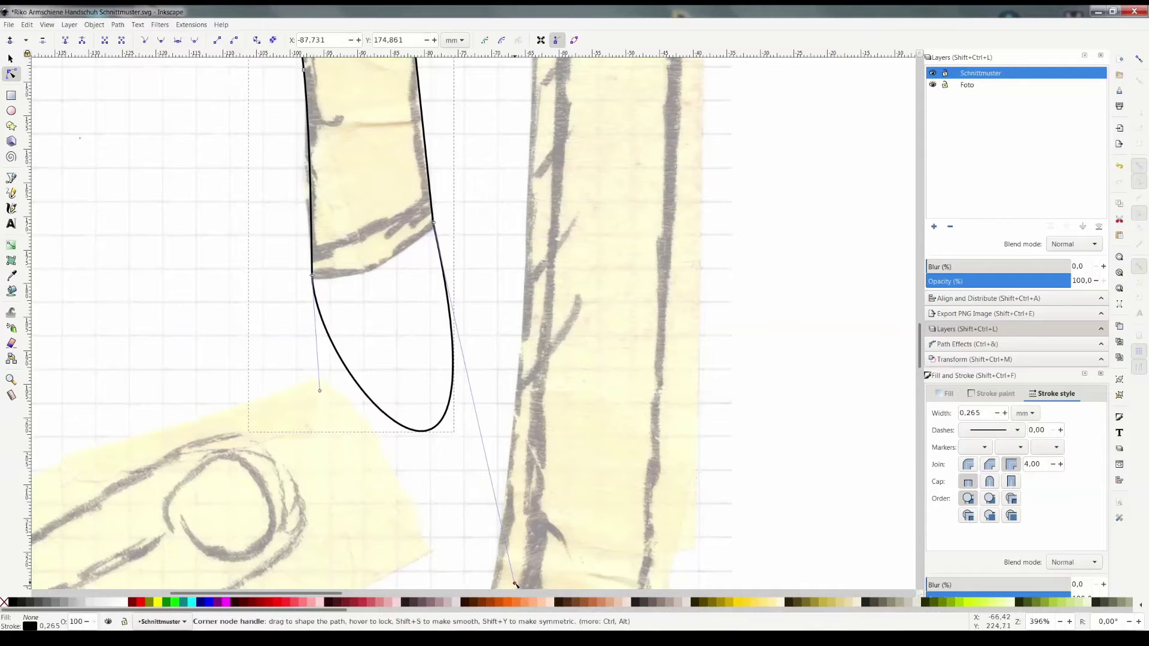
pyautogui.moveTo(519, 590)
pyautogui.mouseDown()
pyautogui.moveTo(425, 403)
pyautogui.moveTo(431, 346)
pyautogui.moveTo(468, 333)
pyautogui.mouseUp()
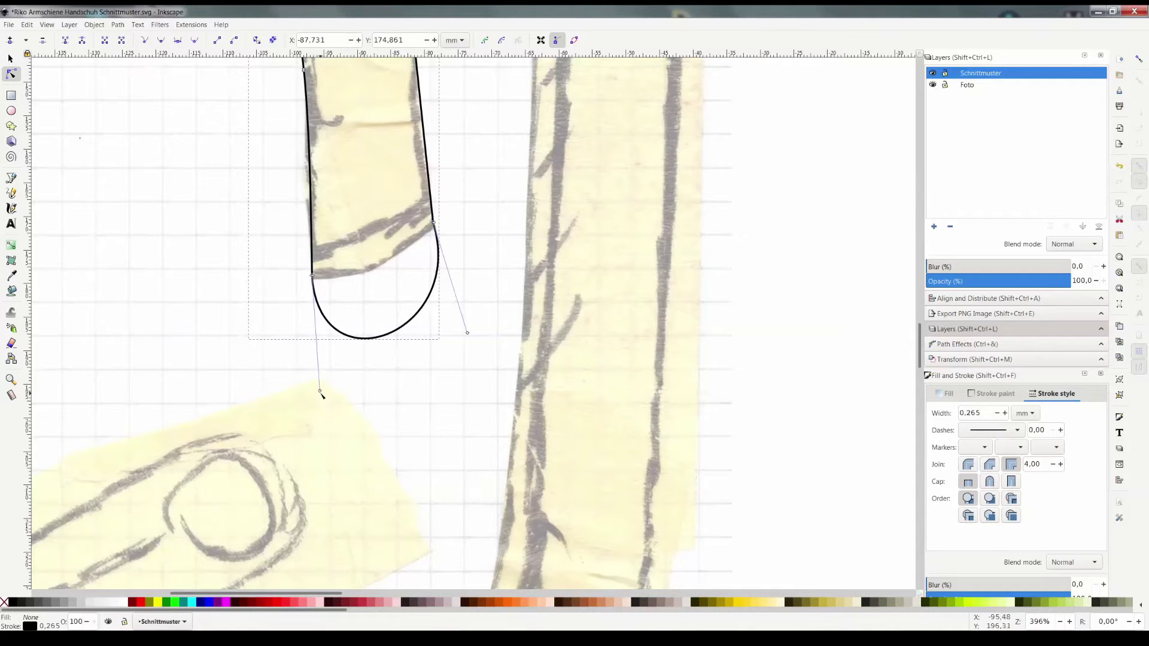
pyautogui.moveTo(321, 394)
pyautogui.mouseDown()
pyautogui.moveTo(403, 376)
pyautogui.moveTo(367, 282)
pyautogui.moveTo(386, 277)
pyautogui.moveTo(367, 274)
pyautogui.mouseUp()
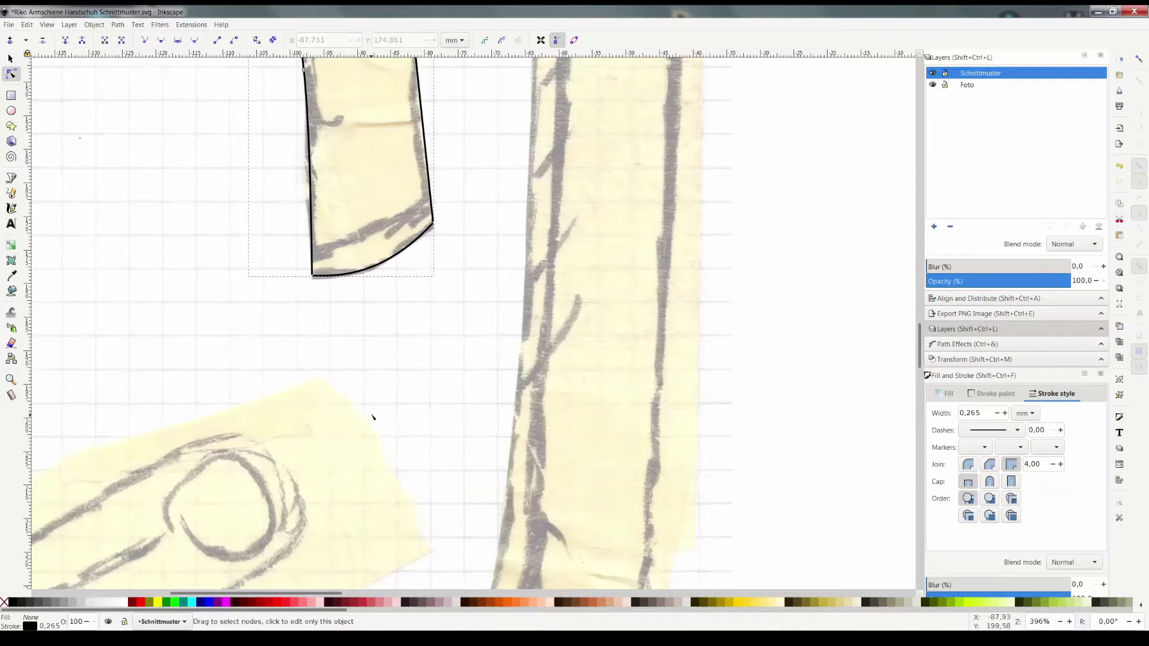
# Make the Foto layer current, set its opacity back to 100%, and zoom in
pyautogui.keyDown('ctrl'); pyautogui.scroll(-1, 223, 318); pyautogui.keyUp('ctrl')
pyautogui.keyDown('ctrl'); pyautogui.scroll(-3, 418, 389); pyautogui.keyUp('ctrl')
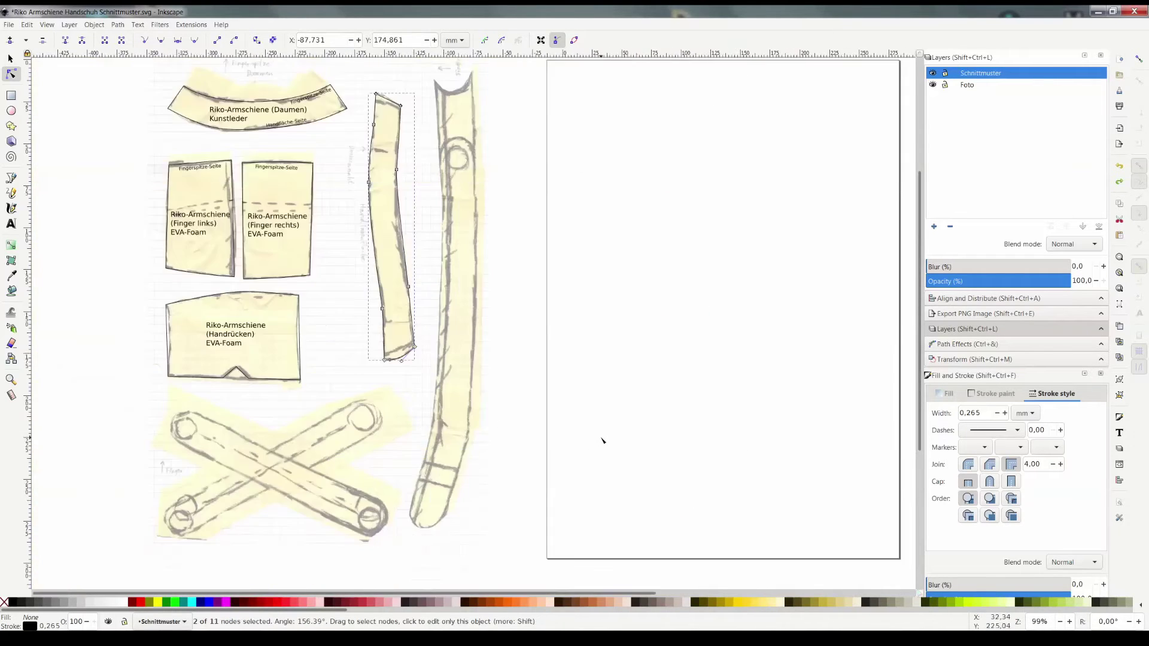
pyautogui.keyDown('ctrl'); pyautogui.scroll(-1, 605, 440); pyautogui.keyUp('ctrl')
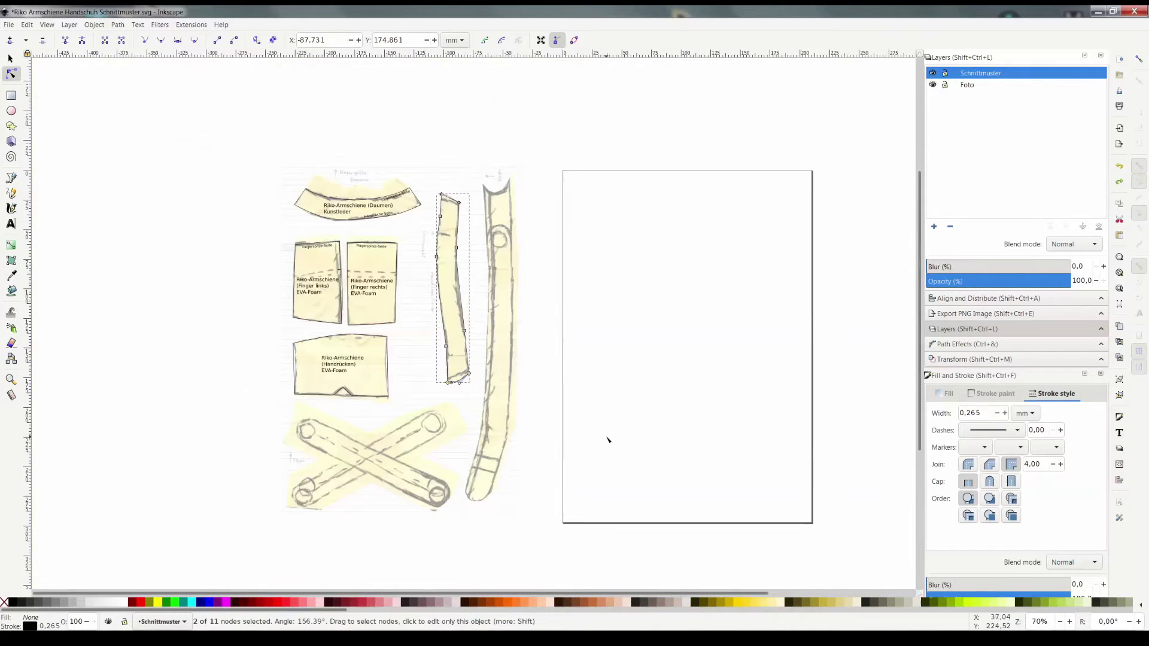
pyautogui.click(951, 89)
pyautogui.moveTo(1016, 286); pyautogui.dragTo(1093, 264)
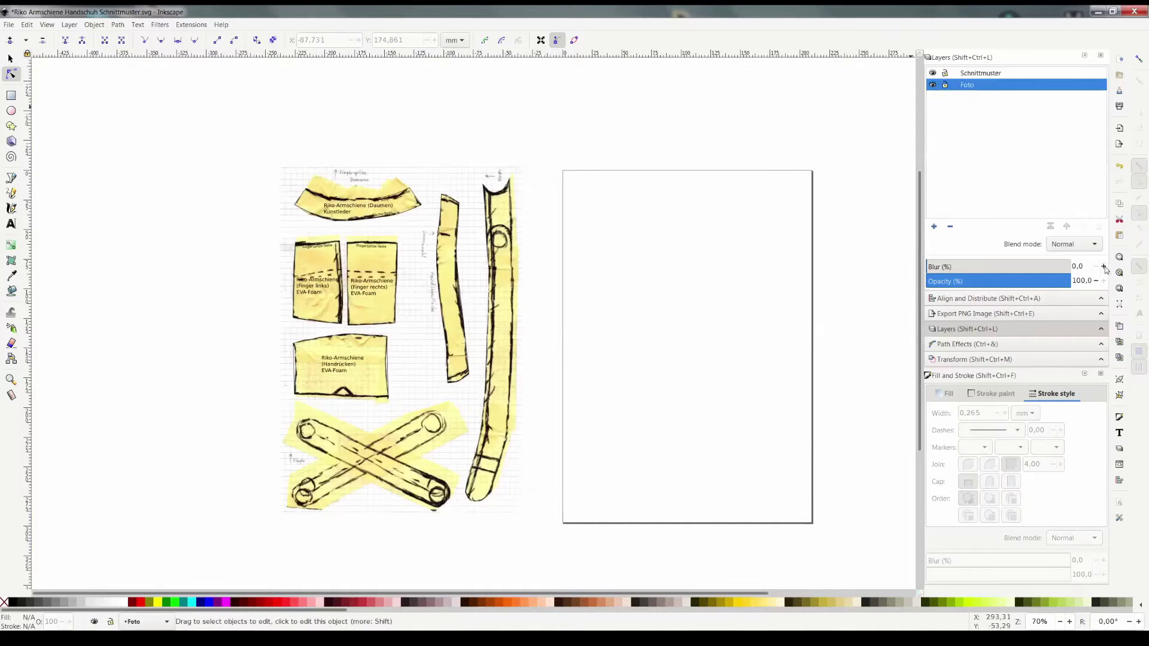
pyautogui.keyDown('ctrl'); pyautogui.scroll(3, 526, 427); pyautogui.keyUp('ctrl')
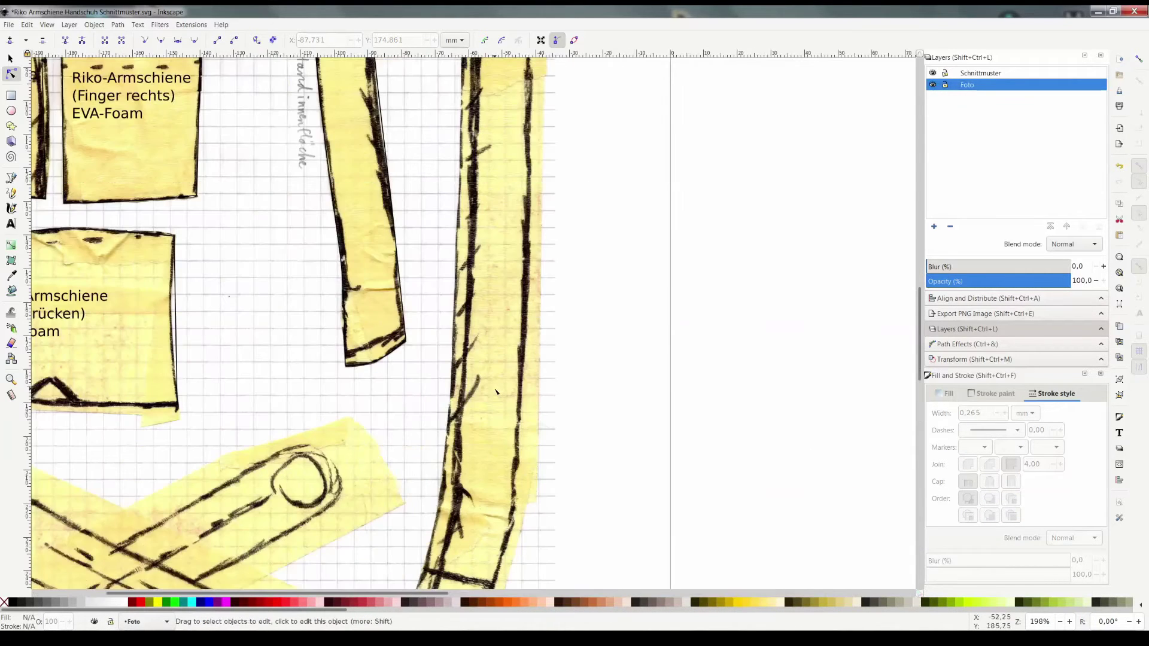
pyautogui.scroll(4, 464, 375)
pyautogui.scroll(5, 473, 383)
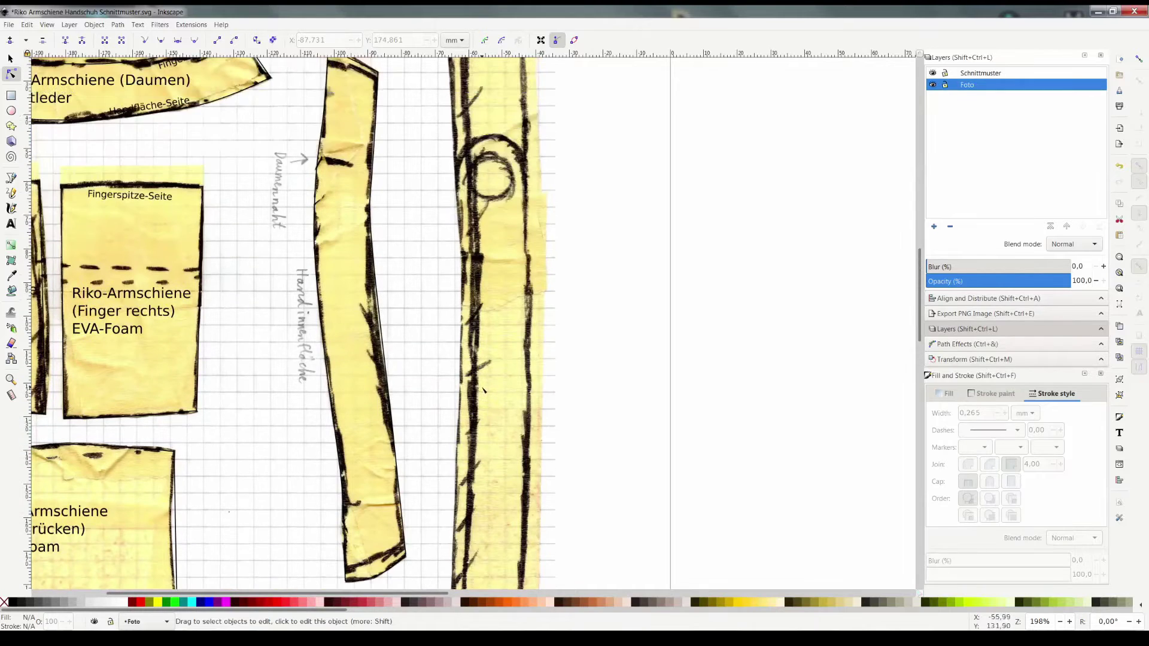
pyautogui.scroll(3, 484, 395)
pyautogui.scroll(3, 504, 413)
pyautogui.scroll(1, 503, 413)
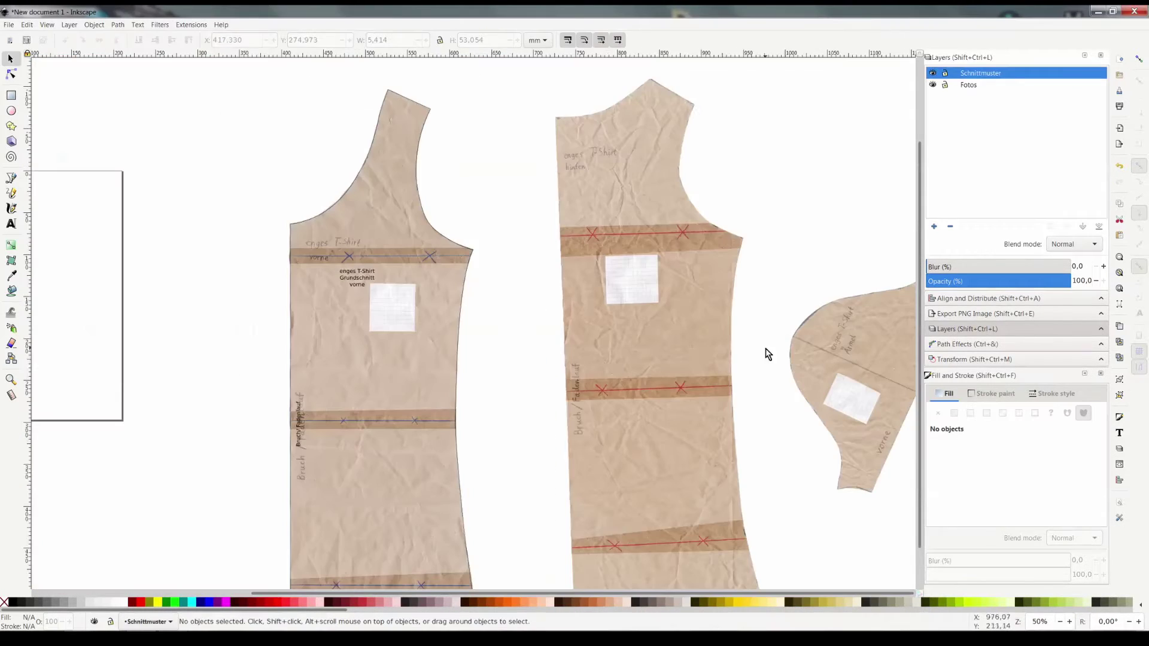
# Select the back photo and start a path, then cancel it and return to the Selector
pyautogui.click(608, 364)
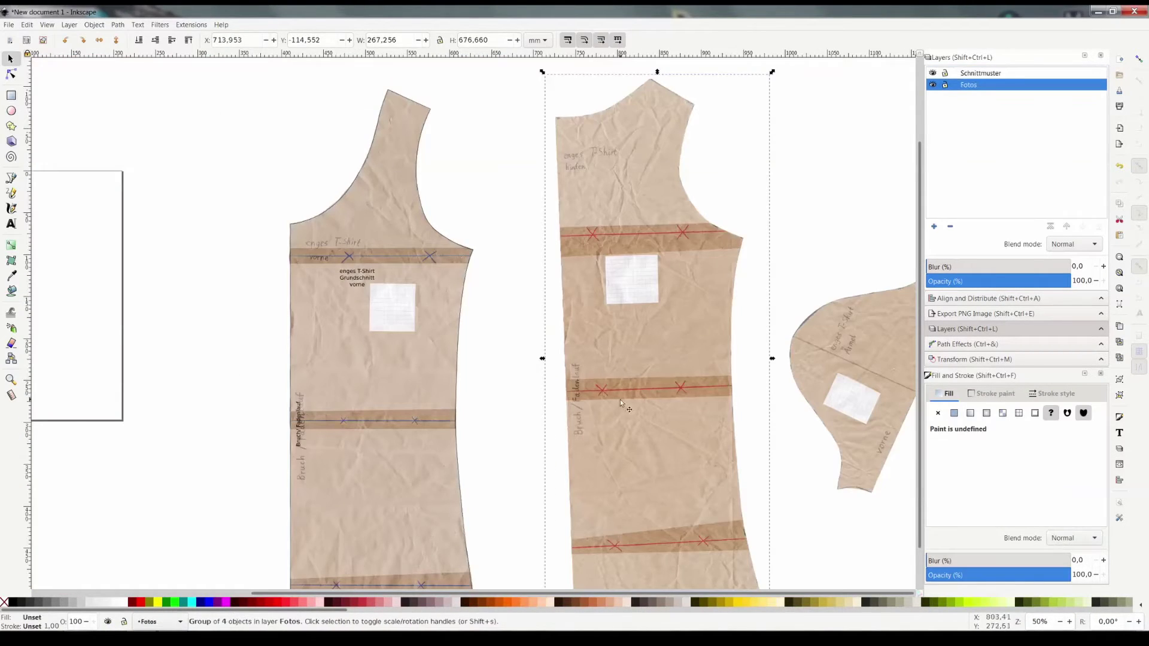
pyautogui.click(11, 177)
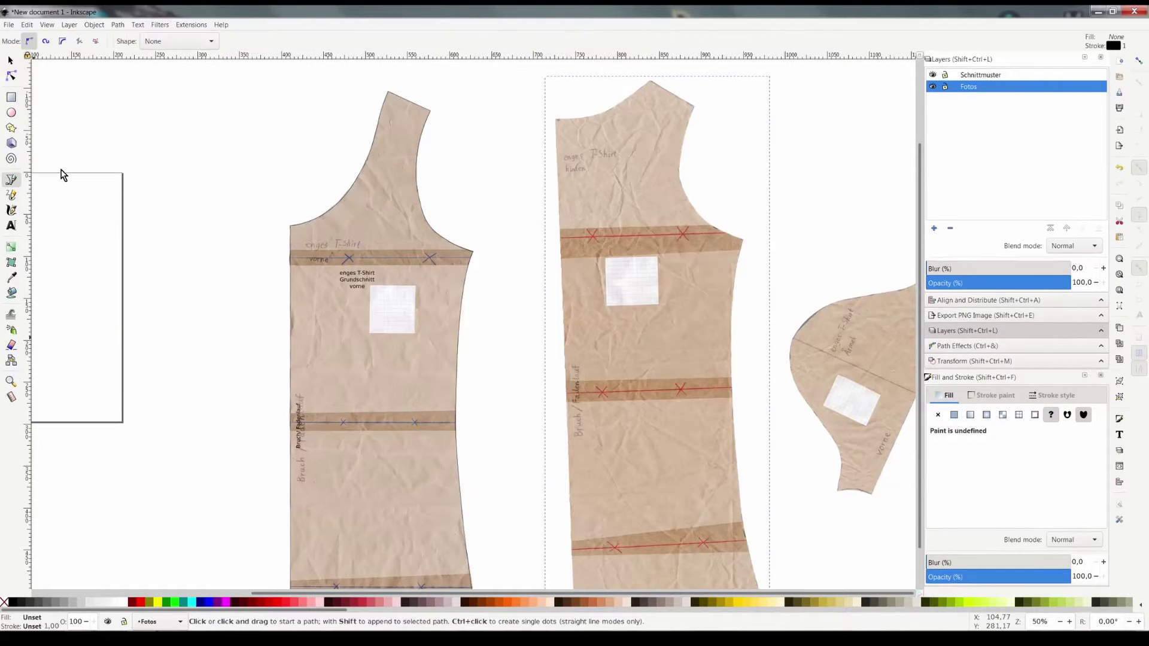
pyautogui.click(557, 119)
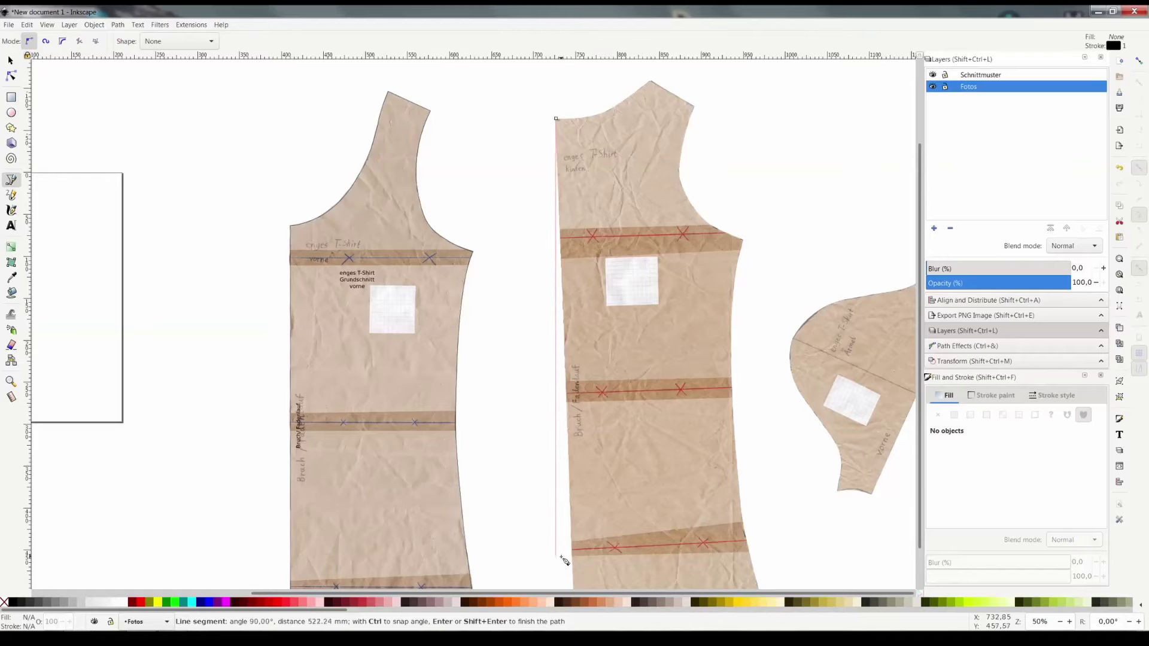
pyautogui.press('Escape')
pyautogui.scroll(-2, 706, 297)
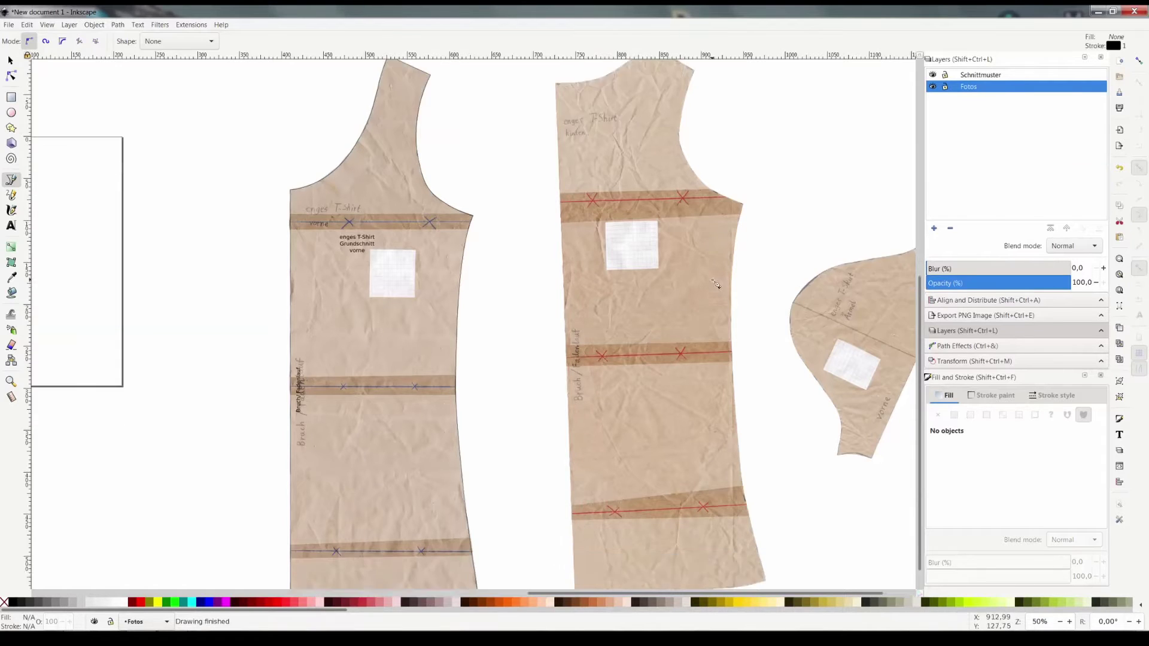
pyautogui.scroll(-3, 706, 296)
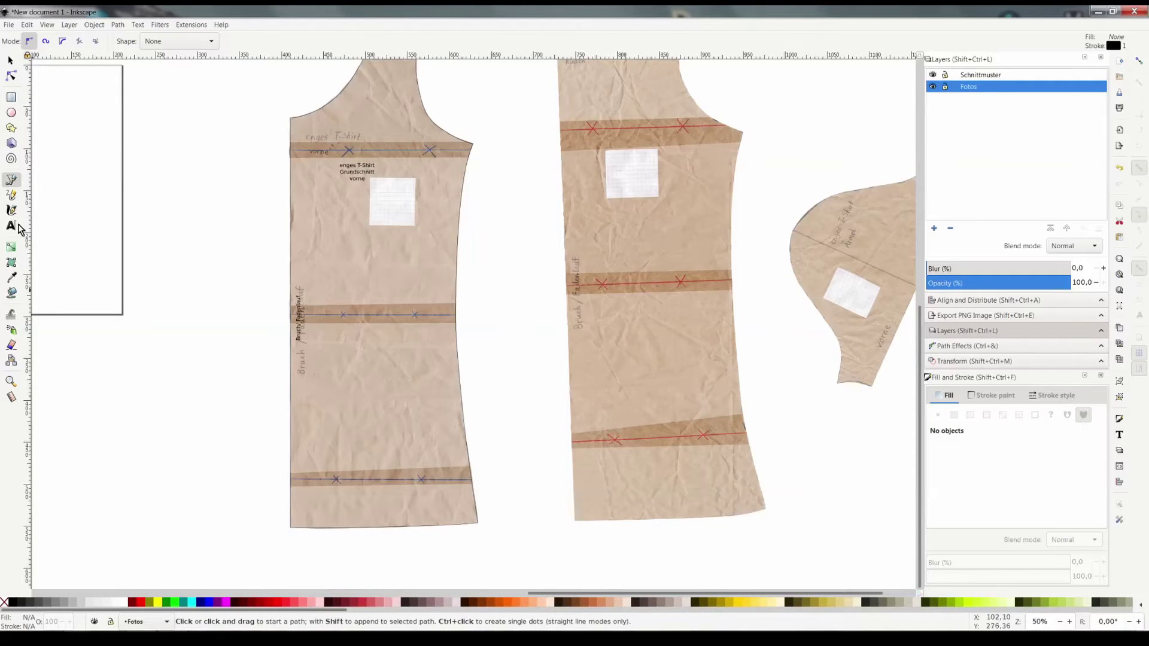
pyautogui.click(11, 60)
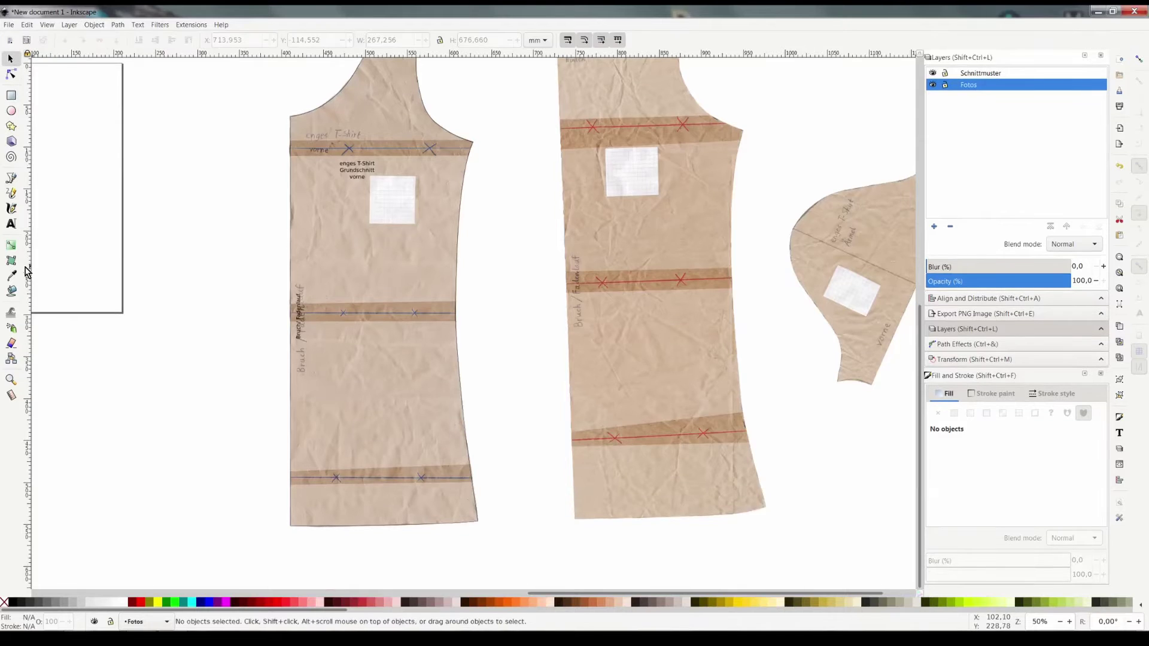
# Place a vertical guide beside the back piece and rotate the photo upright against it
pyautogui.moveTo(26, 271); pyautogui.dragTo(553, 362)
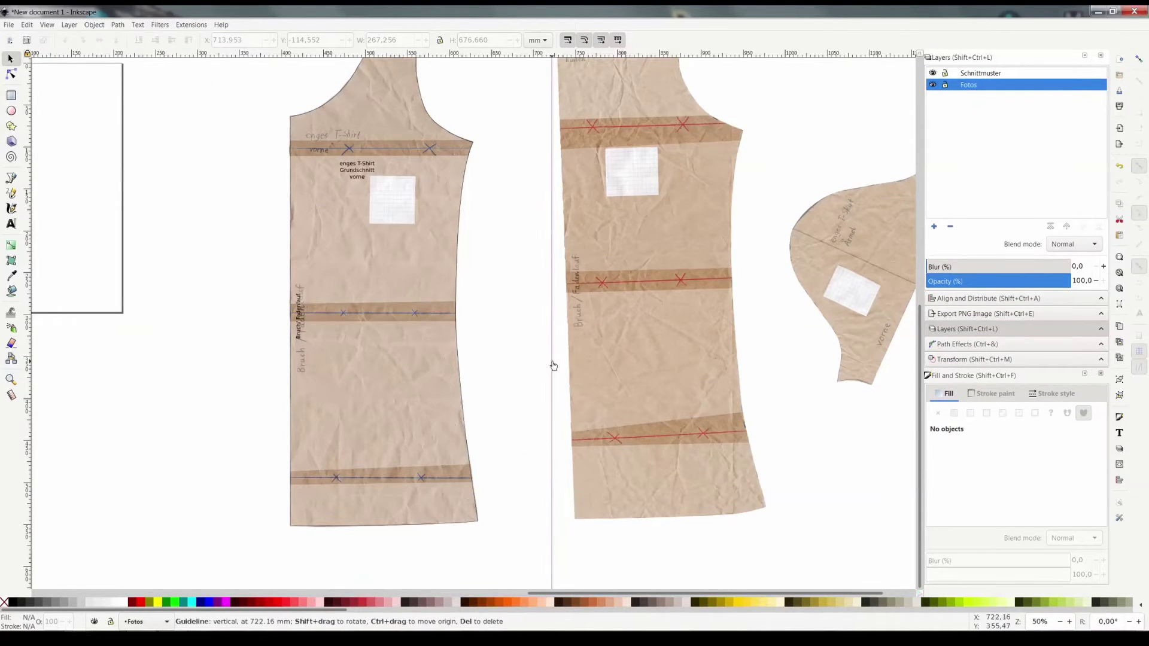
pyautogui.moveTo(552, 365); pyautogui.dragTo(16, 474)
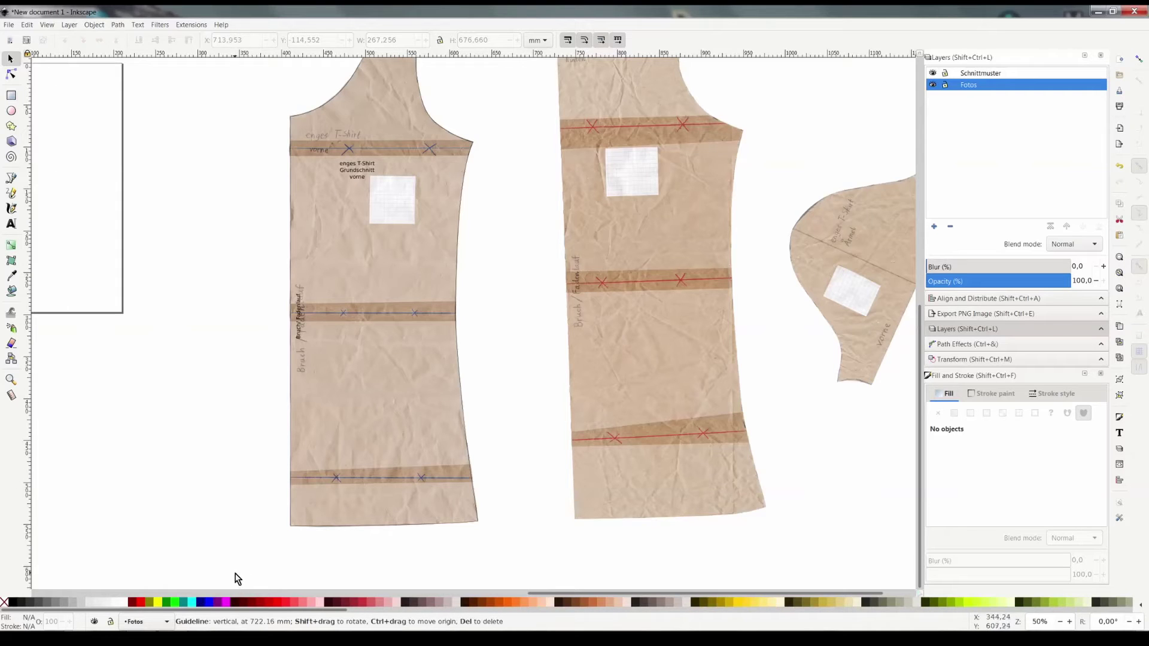
pyautogui.scroll(2, 106, 517)
pyautogui.moveTo(26, 437); pyautogui.dragTo(492, 446)
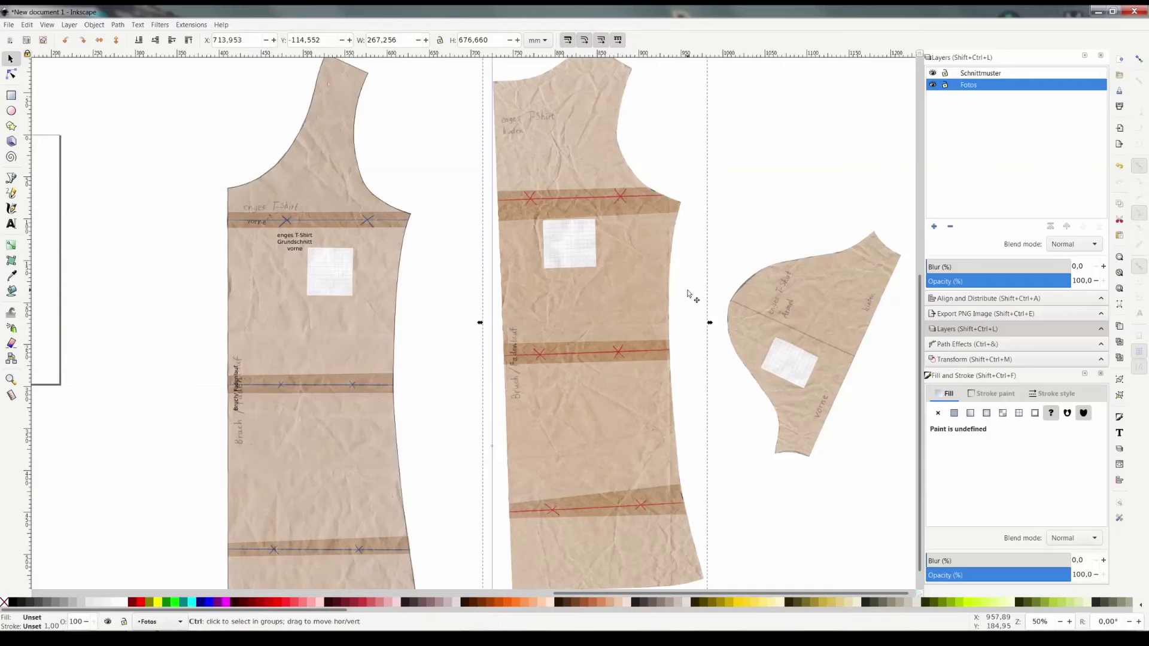
pyautogui.keyDown('ctrl'); pyautogui.scroll(-1, 688, 290); pyautogui.keyUp('ctrl')
pyautogui.moveTo(705, 522); pyautogui.dragTo(695, 524)
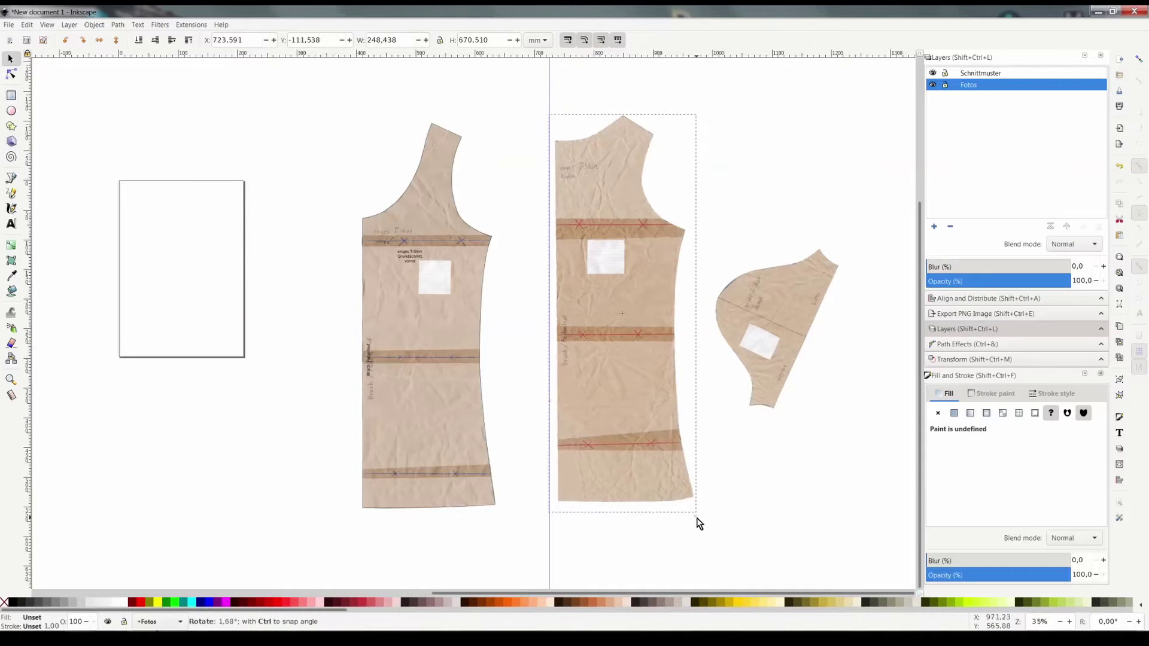
pyautogui.press('Escape')
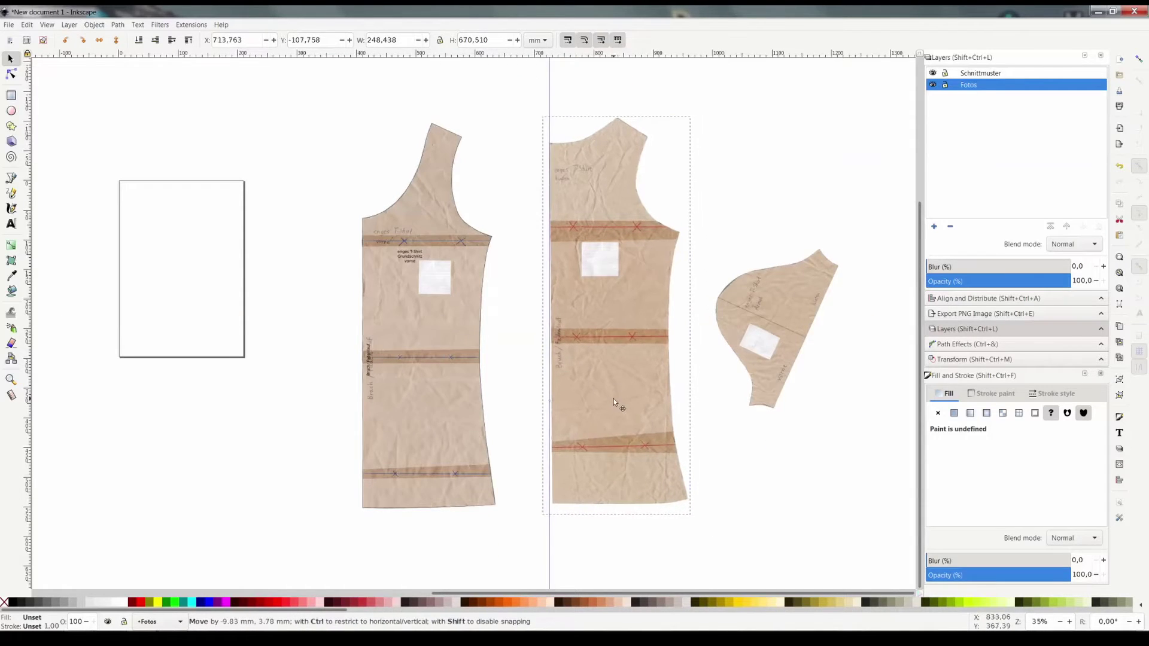
pyautogui.keyDown('ctrl'); pyautogui.scroll(1, 652, 269); pyautogui.keyUp('ctrl')
# Trace the back piece from its neckline and adjust a node along the armhole curve
pyautogui.press('b')
pyautogui.click(512, 85)
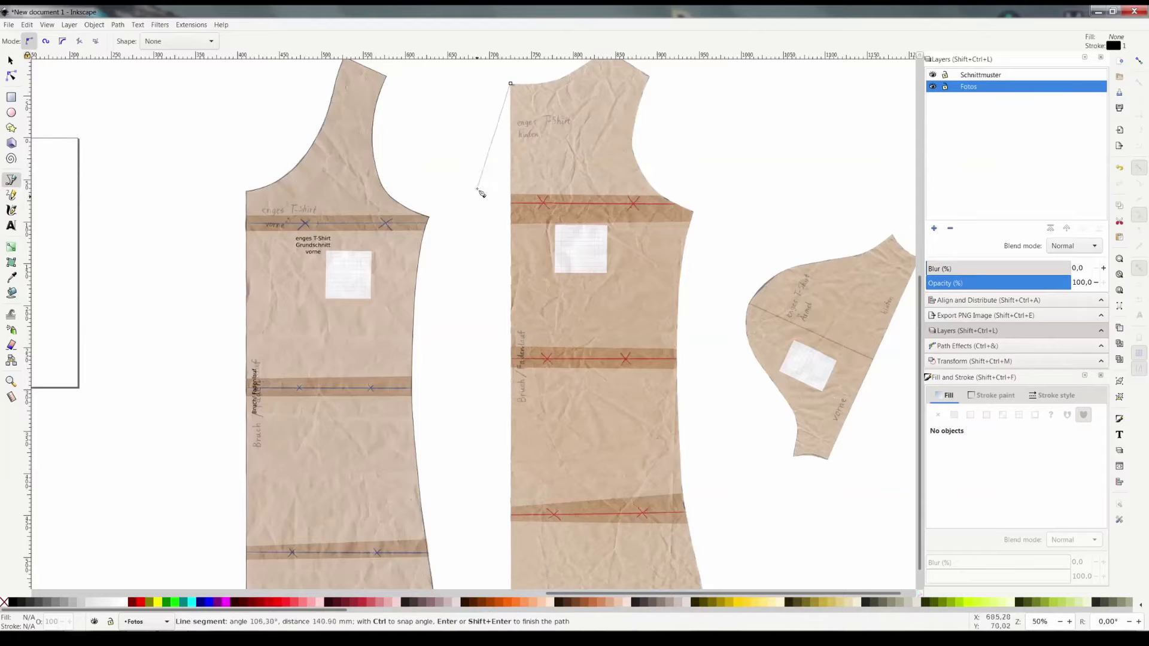
pyautogui.scroll(-1, 494, 198)
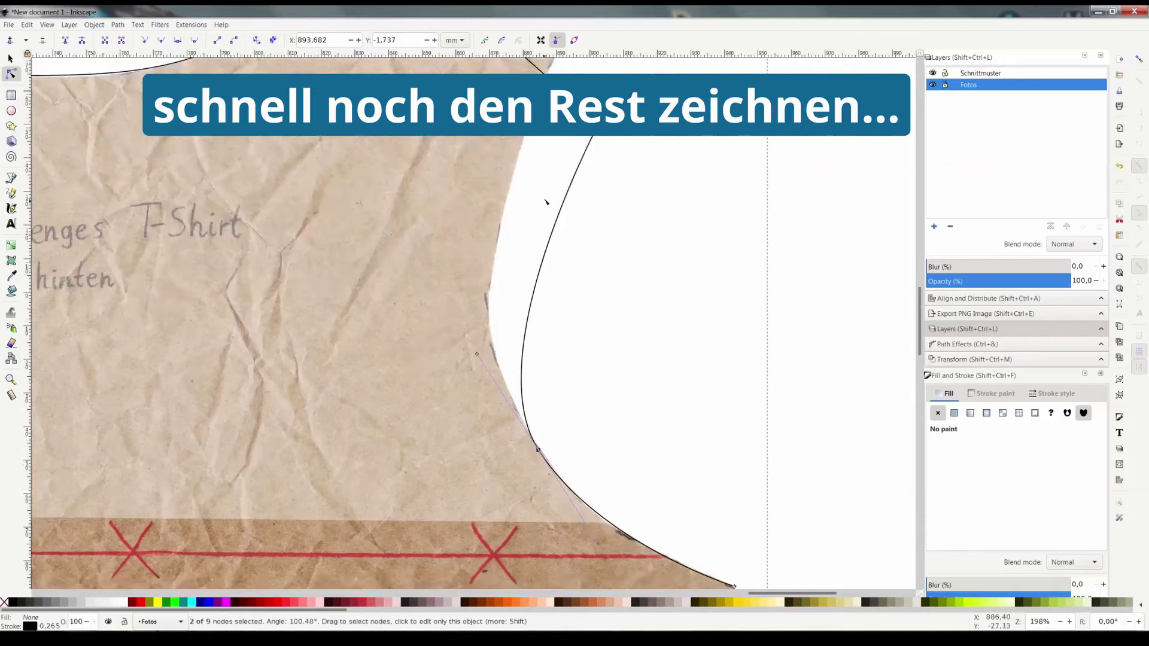
pyautogui.moveTo(733, 443); pyautogui.dragTo(563, 178)
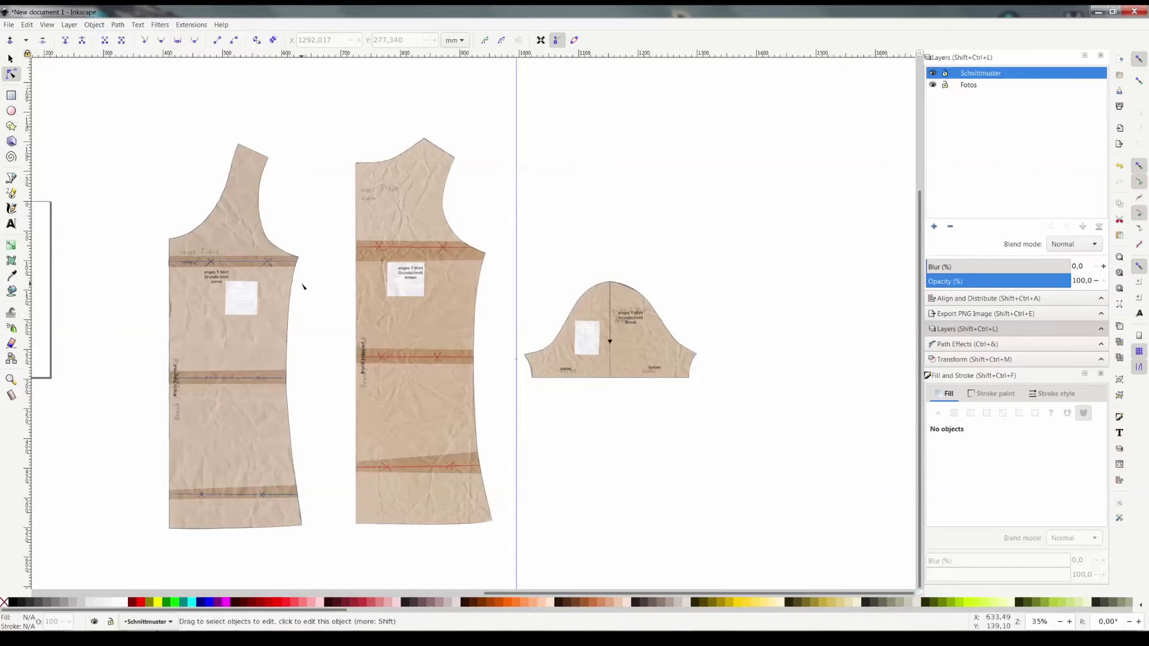
# Move the back photo aside to check the outline, cancel the move, and toggle the Fotos layer visibility
pyautogui.click(414, 385)
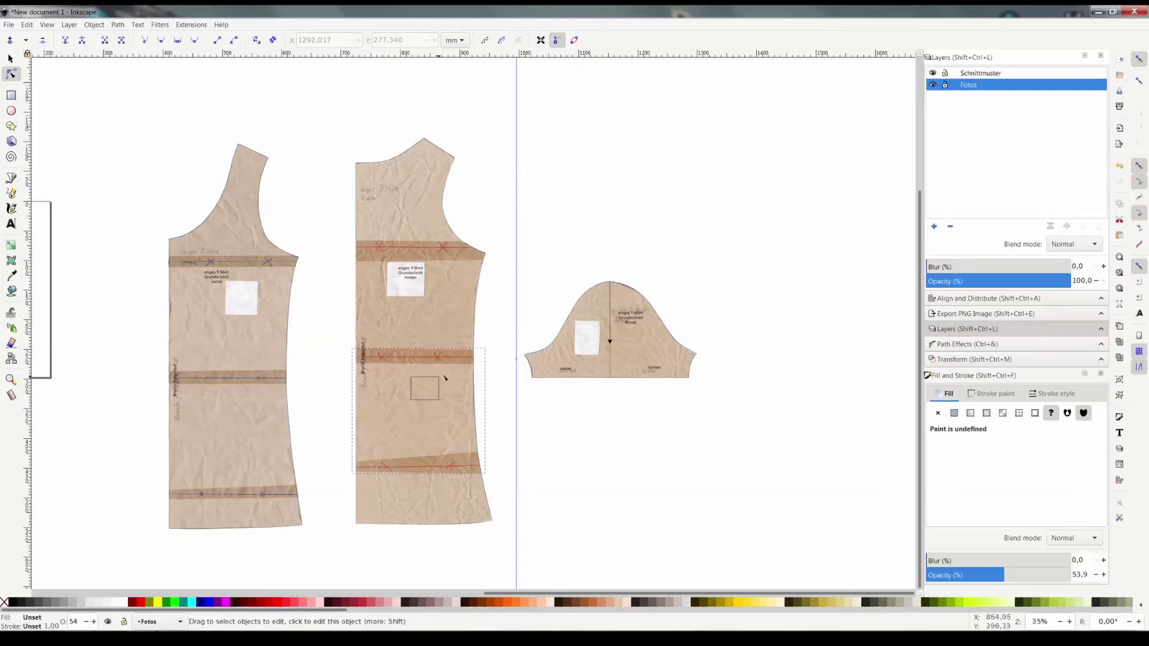
pyautogui.moveTo(445, 379); pyautogui.dragTo(510, 308)
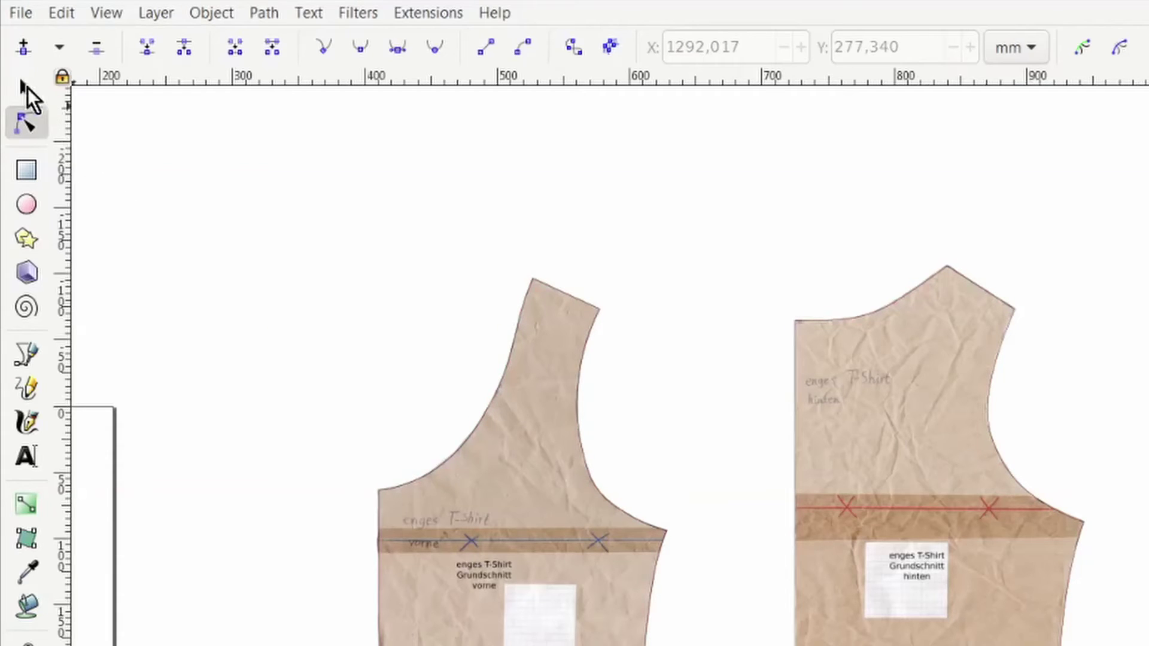
pyautogui.click(25, 85)
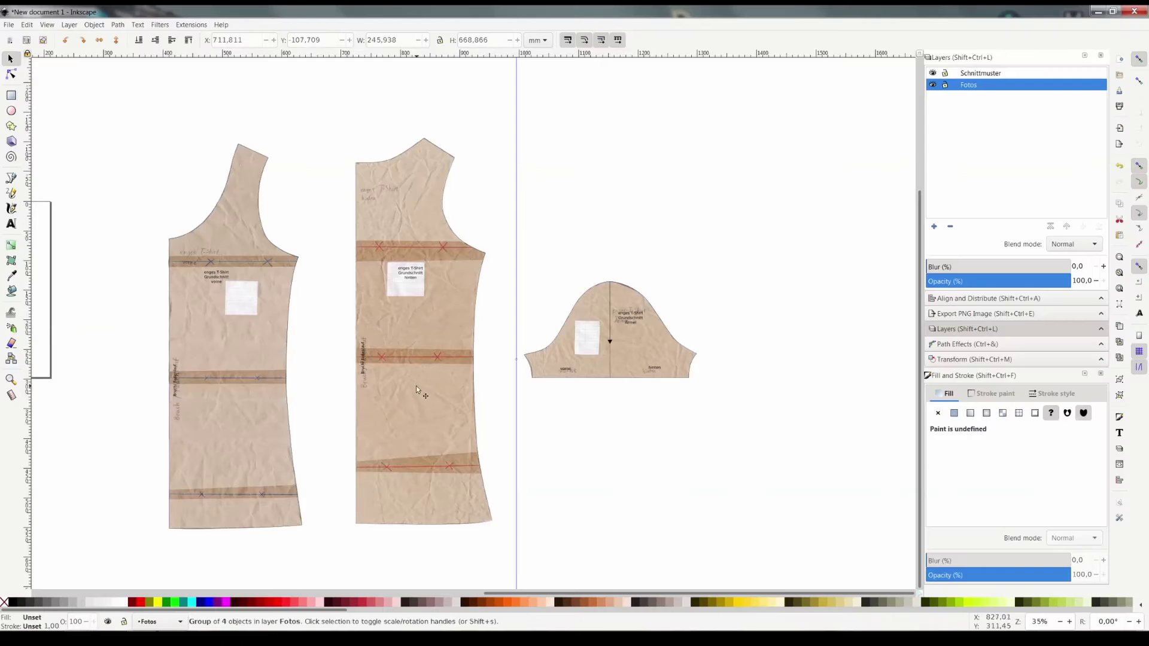
pyautogui.moveTo(403, 411); pyautogui.dragTo(616, 207)
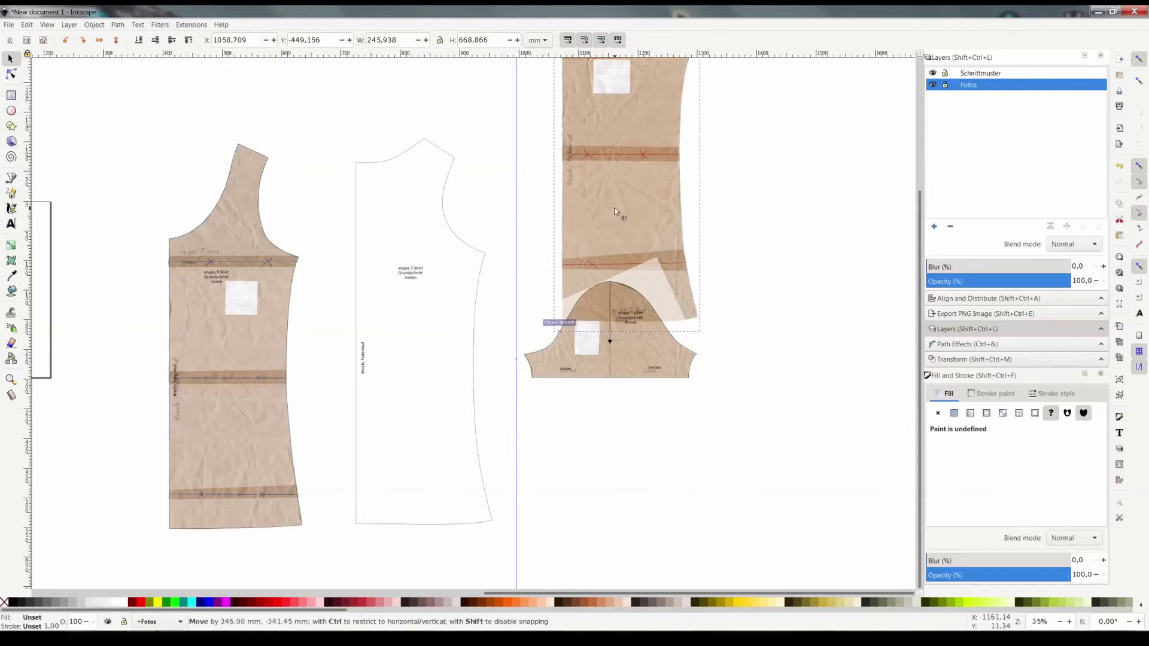
pyautogui.press('Escape')
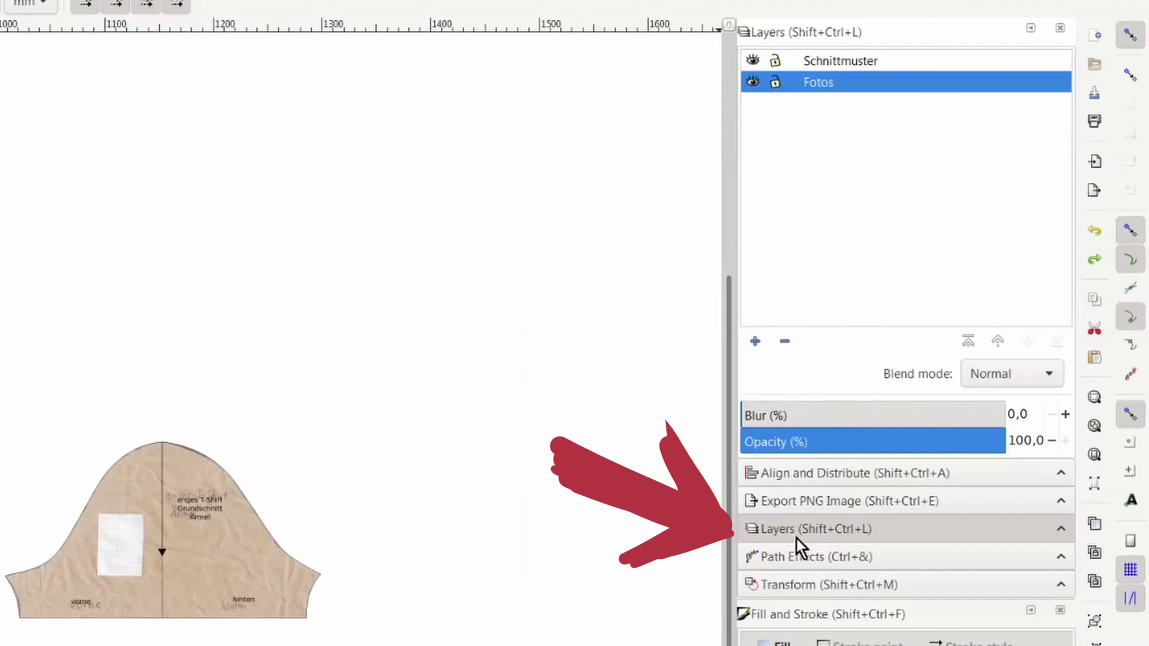
pyautogui.click(750, 85)
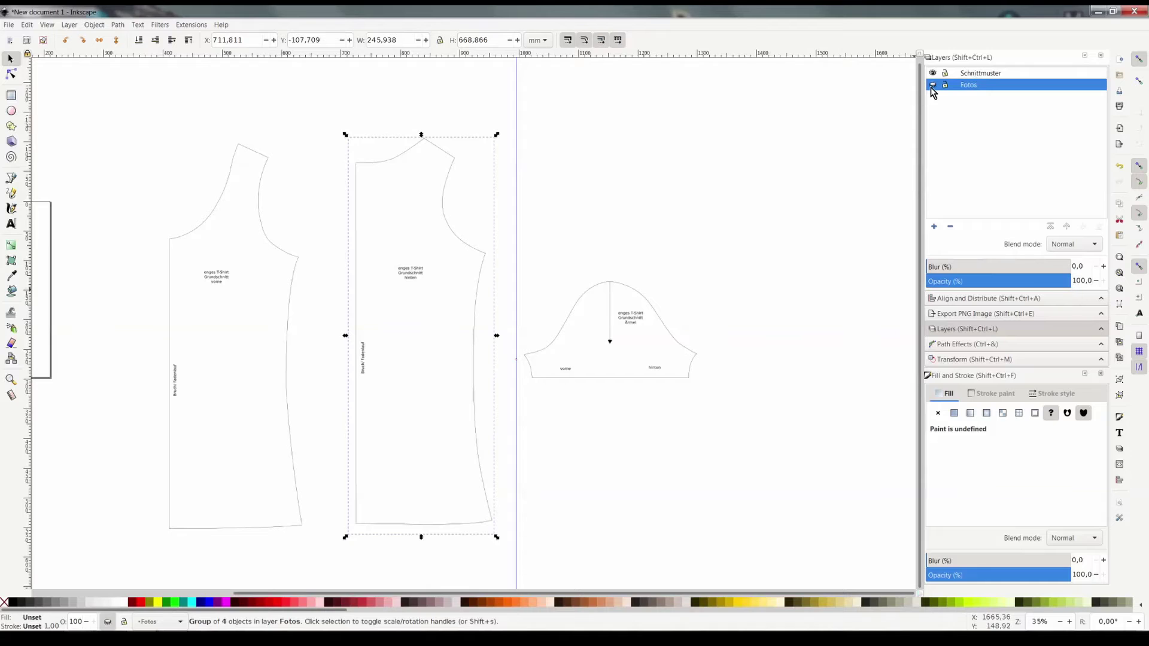
pyautogui.click(932, 85)
# Hide the Fotos layer and group the sleeve parts and the front piece parts separately
pyautogui.click(931, 86)
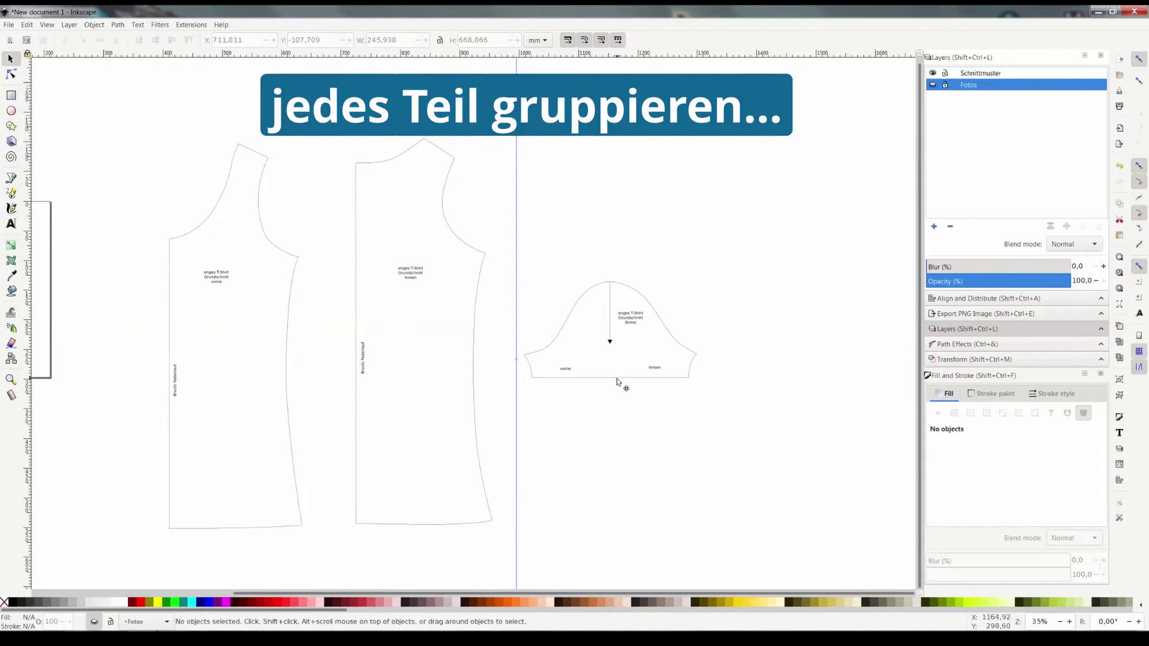
pyautogui.moveTo(742, 268); pyautogui.dragTo(555, 422)
pyautogui.hotkey('ctrl', 'g')
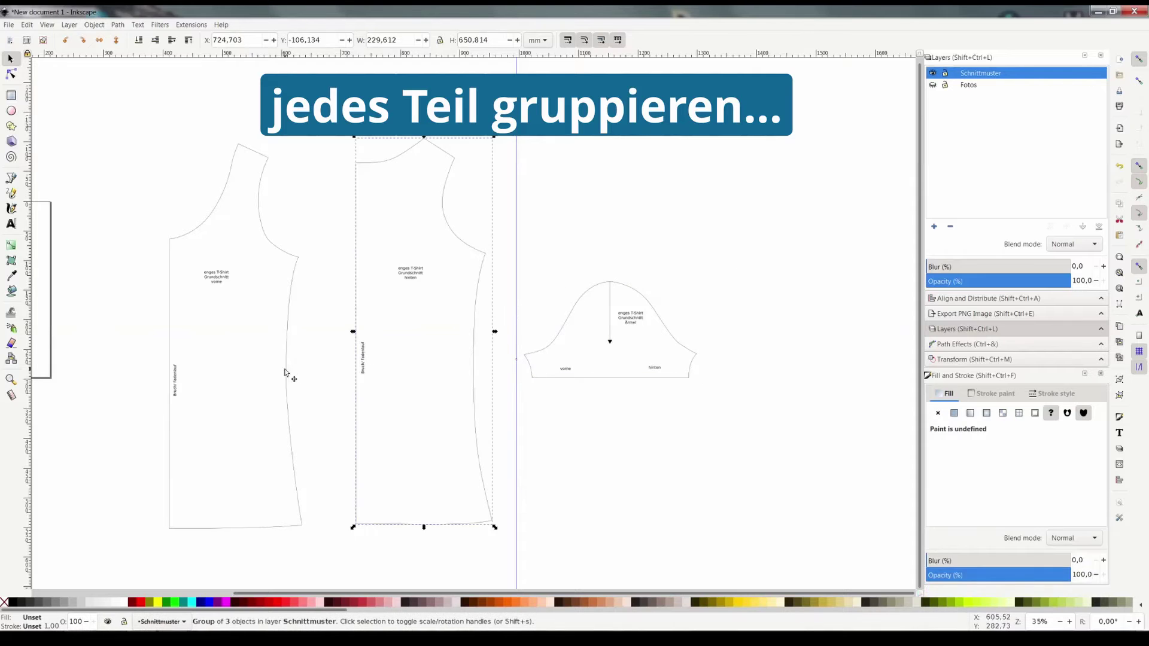
pyautogui.moveTo(326, 133); pyautogui.dragTo(127, 558)
pyautogui.hotkey('ctrl', 'g')
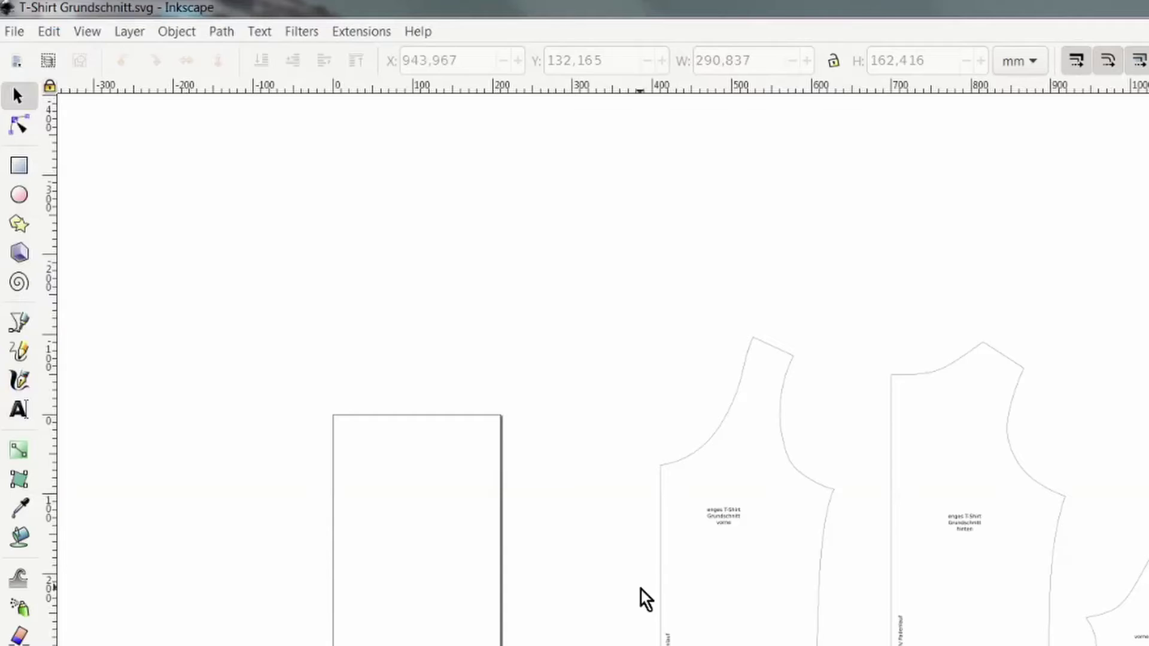
# Set the page in Document Properties to a custom 190 × 277 mm and close the dialog
pyautogui.click(15, 33)
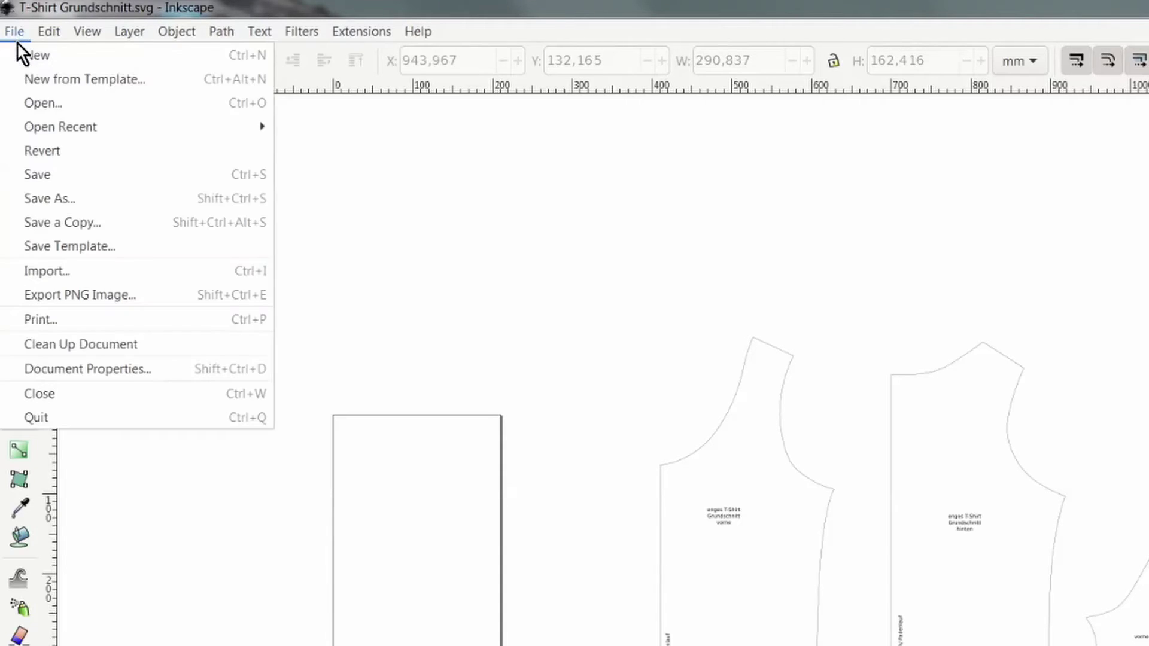
pyautogui.click(108, 376)
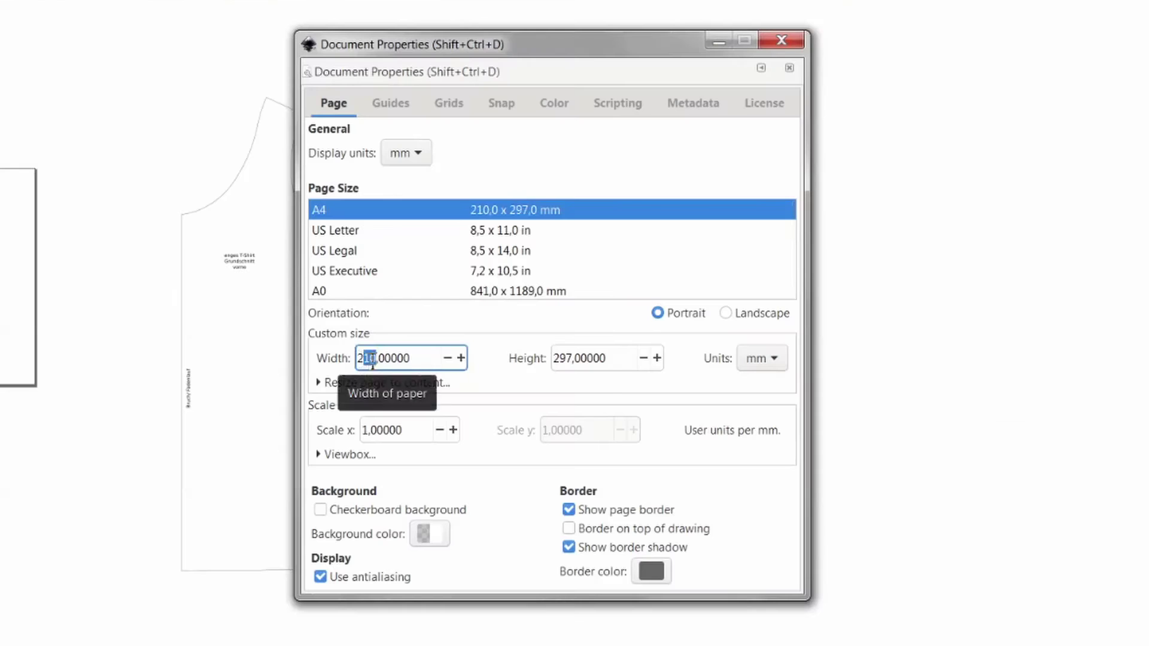
pyautogui.doubleClick(456, 336)
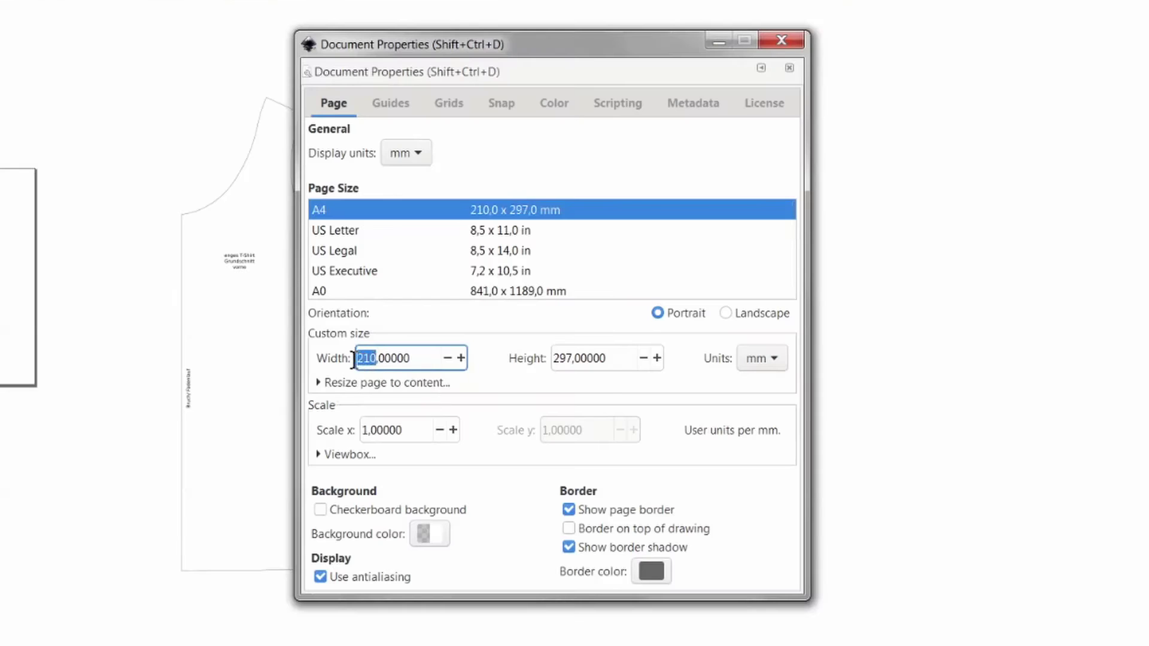
pyautogui.write('190')
pyautogui.click(566, 359)
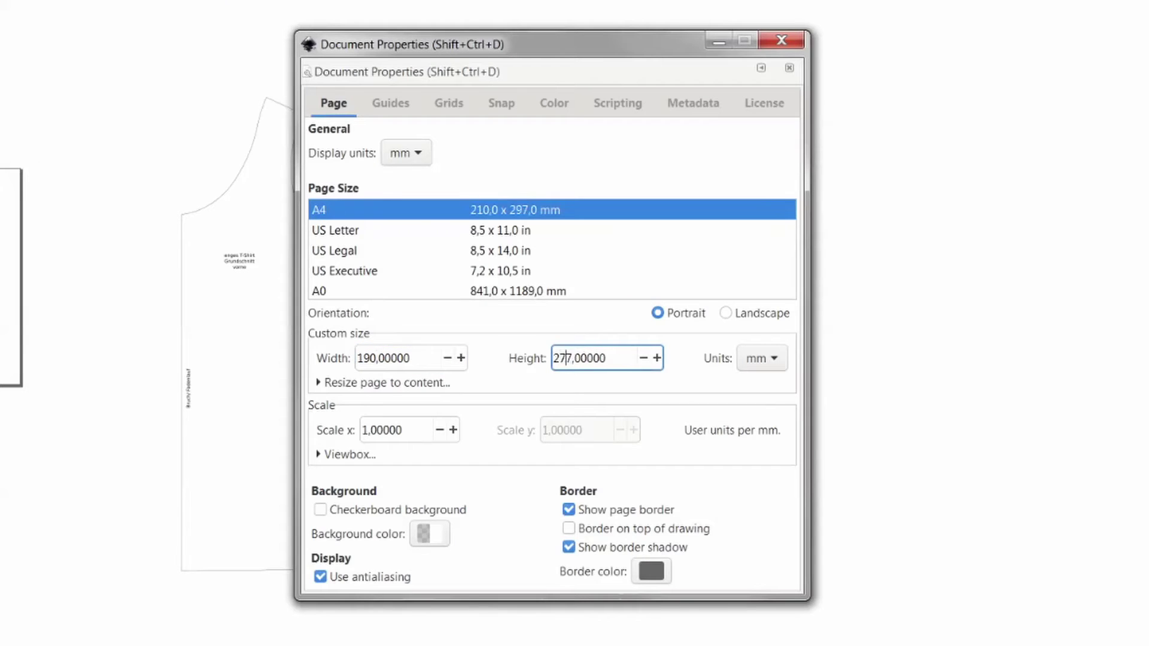
pyautogui.click(778, 41)
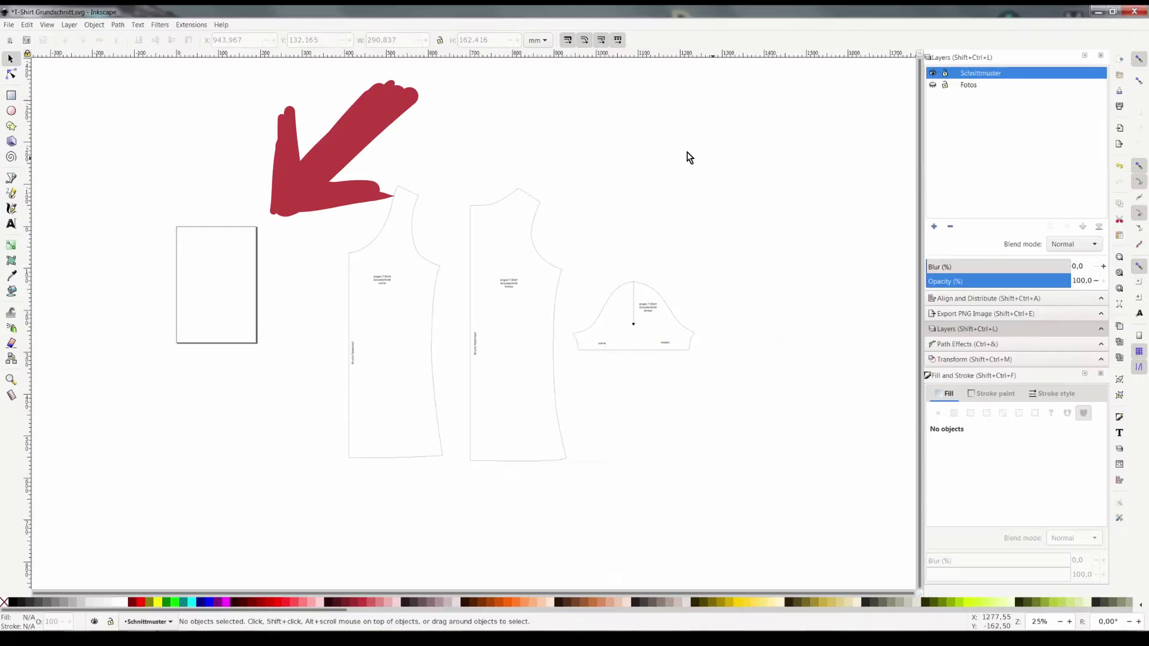
# Draw a rectangle left of the page and set its width to 190 mm
pyautogui.click(11, 95)
pyautogui.moveTo(71, 223); pyautogui.dragTo(157, 343)
pyautogui.click(11, 58)
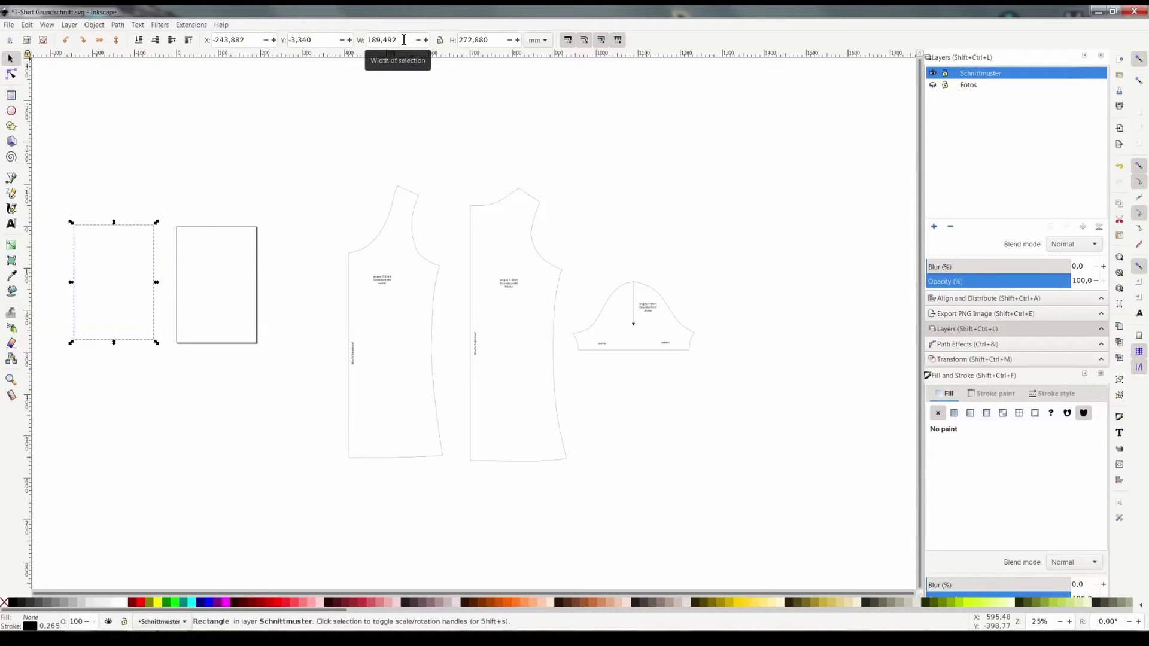
pyautogui.tripleClick(404, 40)
pyautogui.write('190')
pyautogui.press('Tab')
pyautogui.press('Tab')
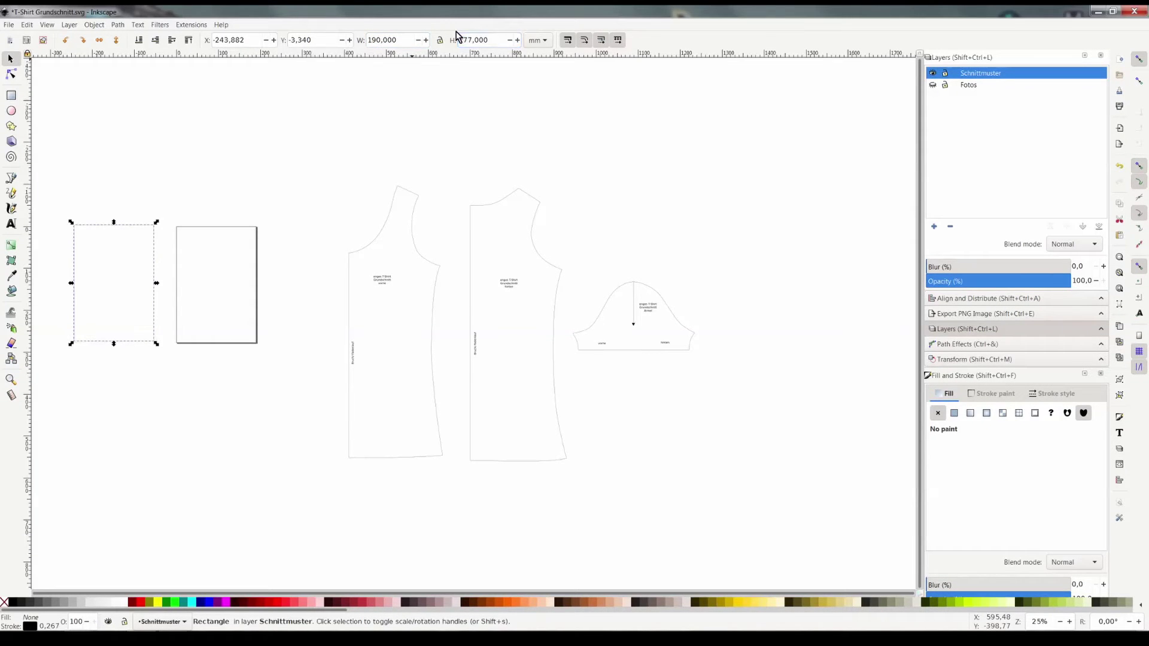
# Move the rectangle onto the page and nudge it into exact alignment
pyautogui.scroll(3, 114, 249)
pyautogui.scroll(2, 129, 273)
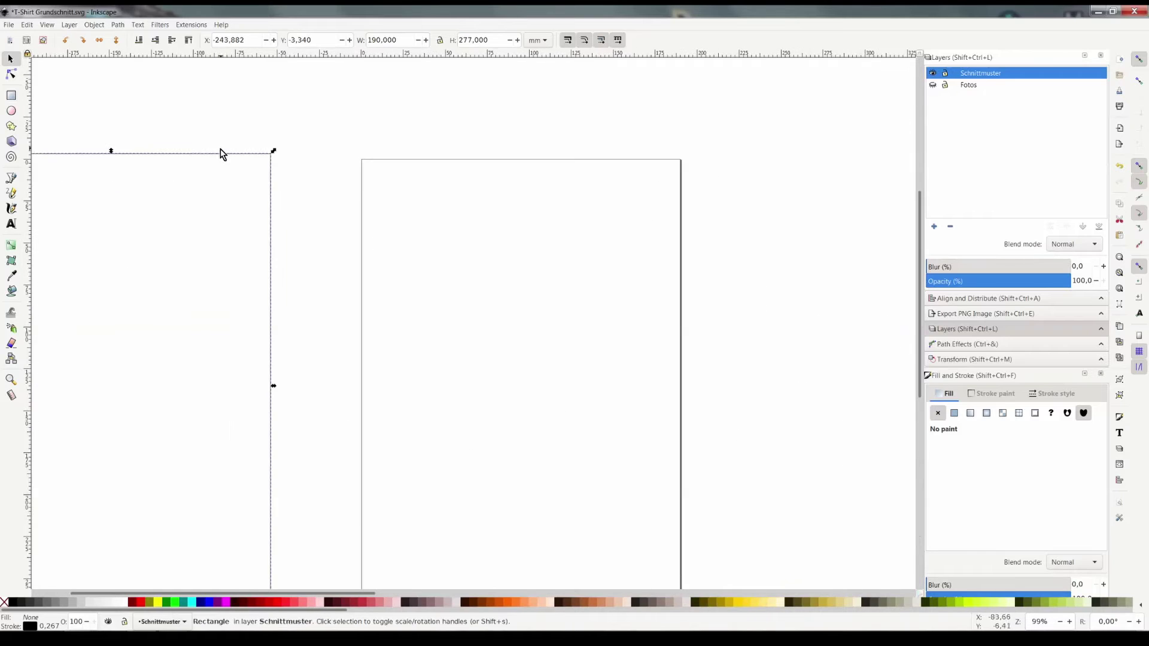
pyautogui.moveTo(221, 151)
pyautogui.mouseDown()
pyautogui.moveTo(622, 198)
pyautogui.moveTo(640, 162)
pyautogui.mouseUp()
pyautogui.scroll(-1, 659, 551)
pyautogui.scroll(6, 675, 578)
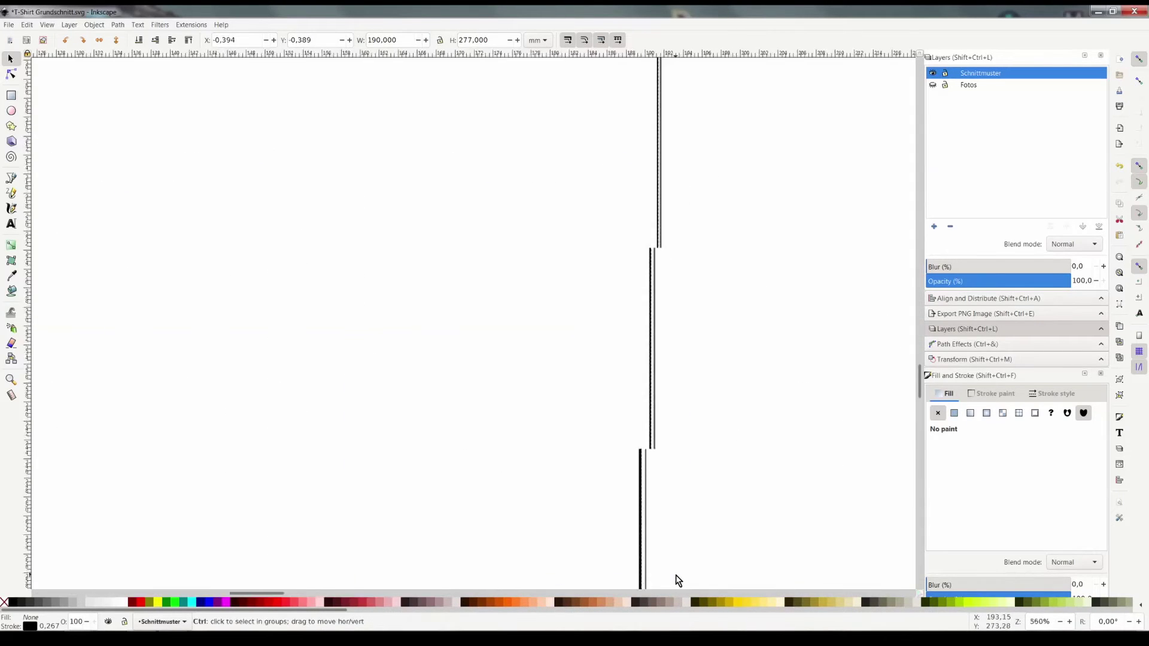
pyautogui.scroll(2, 676, 576)
pyautogui.scroll(-5, 664, 479)
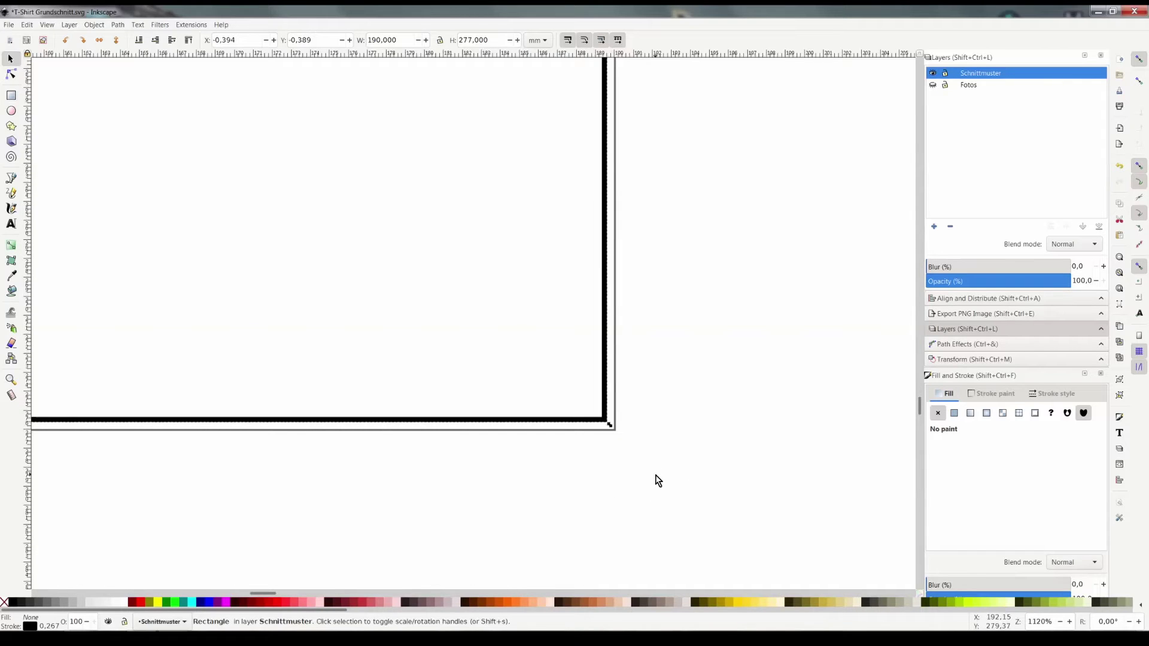
pyautogui.press('Right')
pyautogui.press('Down')
pyautogui.scroll(-6, 627, 462)
pyautogui.scroll(3, 227, 389)
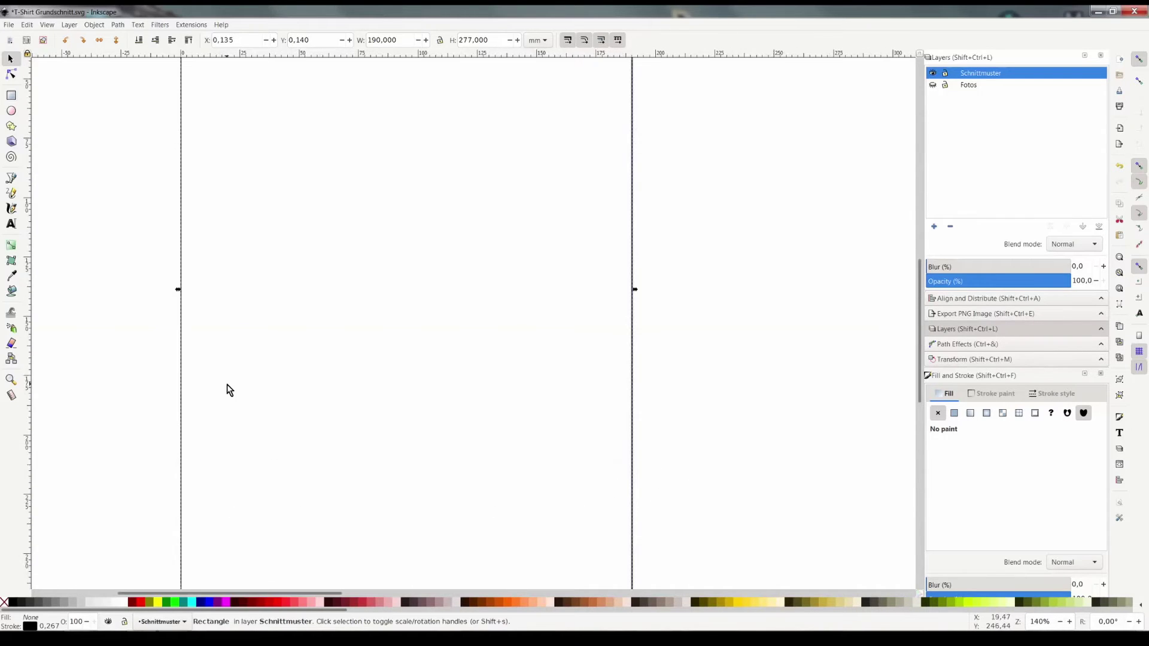
pyautogui.scroll(3, 203, 377)
pyautogui.scroll(-7, 359, 359)
# Move all three pattern pieces down and to the left of the page
pyautogui.moveTo(513, 344)
pyautogui.mouseDown()
pyautogui.moveTo(759, 547)
pyautogui.moveTo(742, 541)
pyautogui.mouseUp()
pyautogui.moveTo(636, 457); pyautogui.dragTo(414, 506)
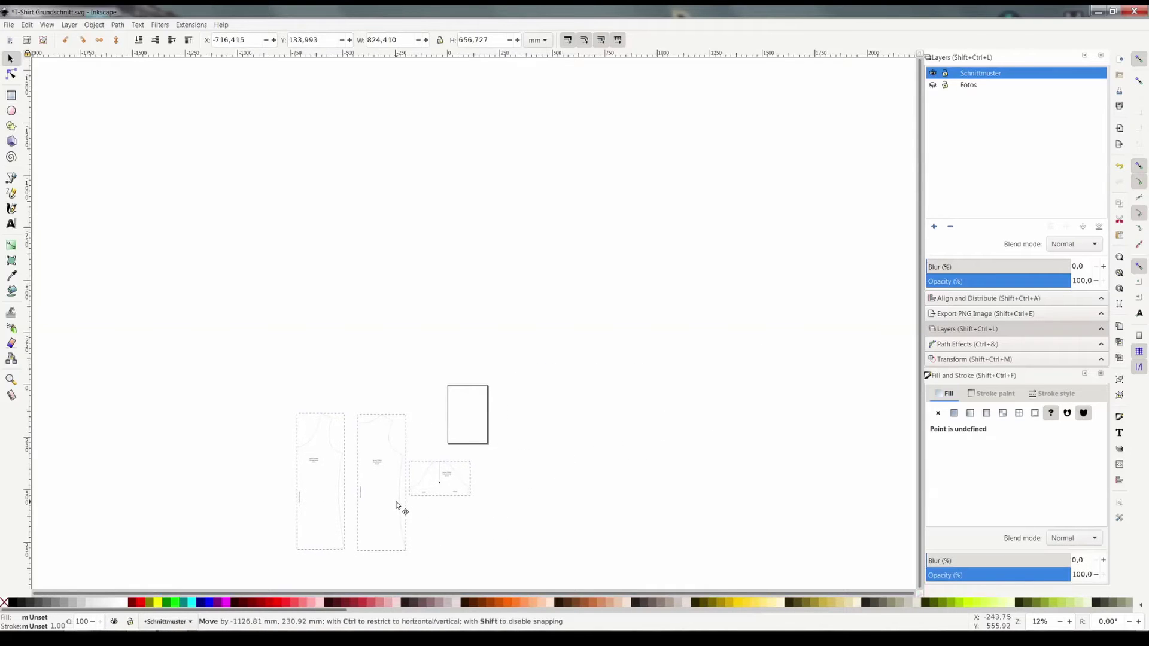
pyautogui.scroll(3, 553, 468)
pyautogui.scroll(1, 503, 437)
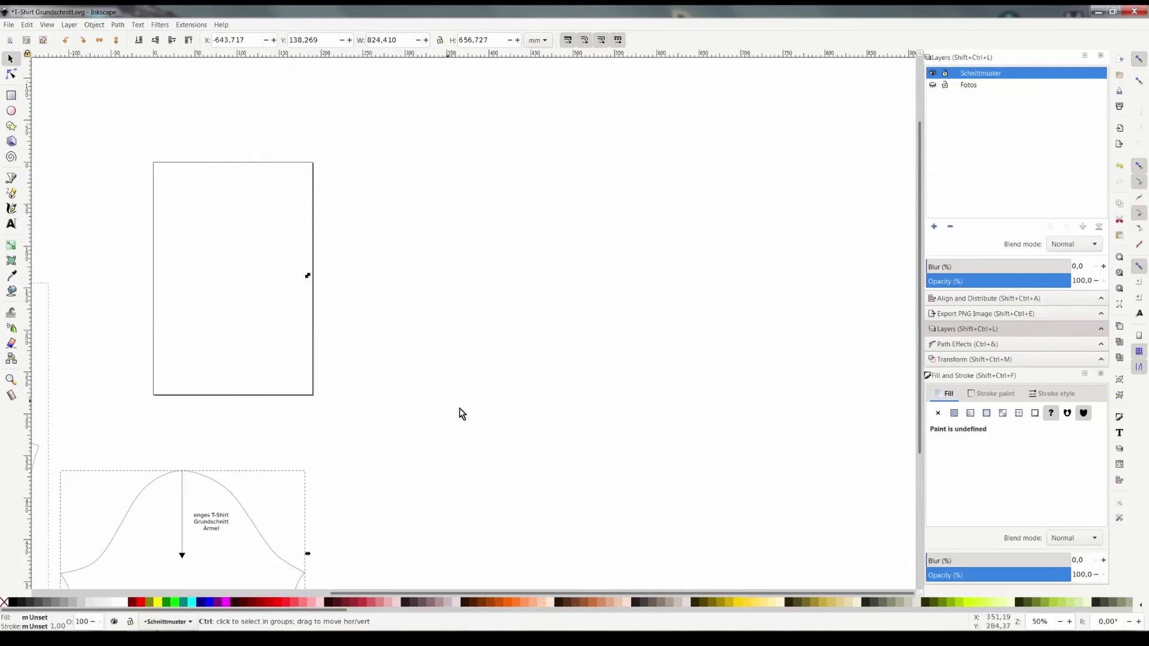
# Duplicate the 190 × 277 mm page rectangle and place the copy to its right
pyautogui.click(313, 336)
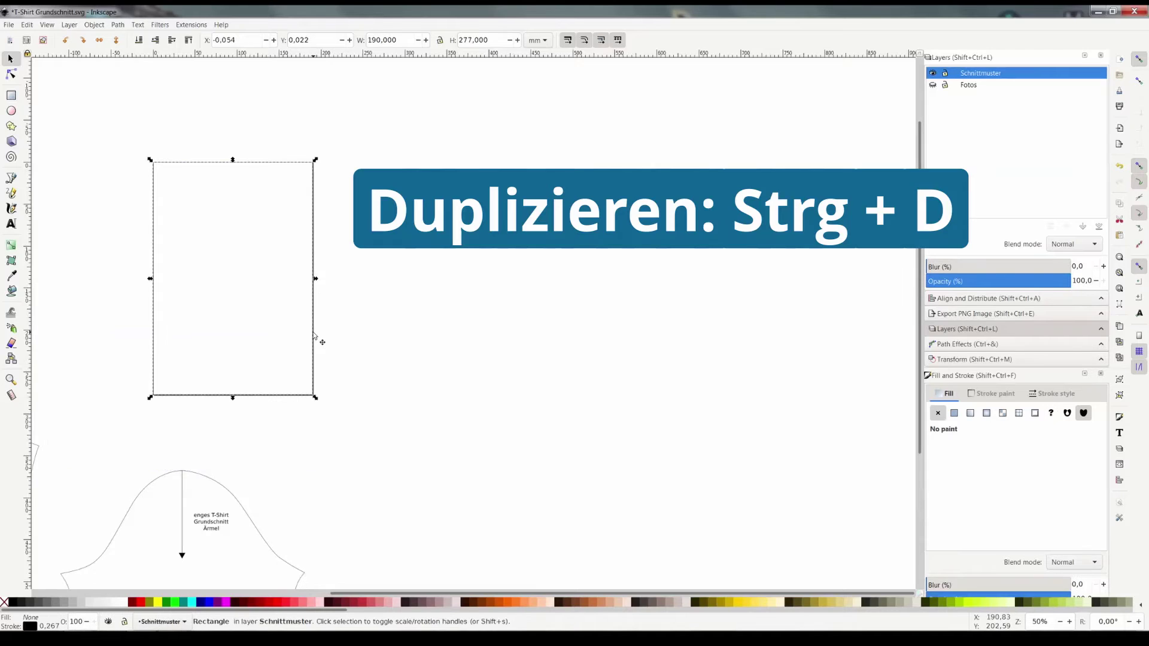
pyautogui.hotkey('ctrl', 'd')
pyautogui.moveTo(313, 337); pyautogui.dragTo(510, 338)
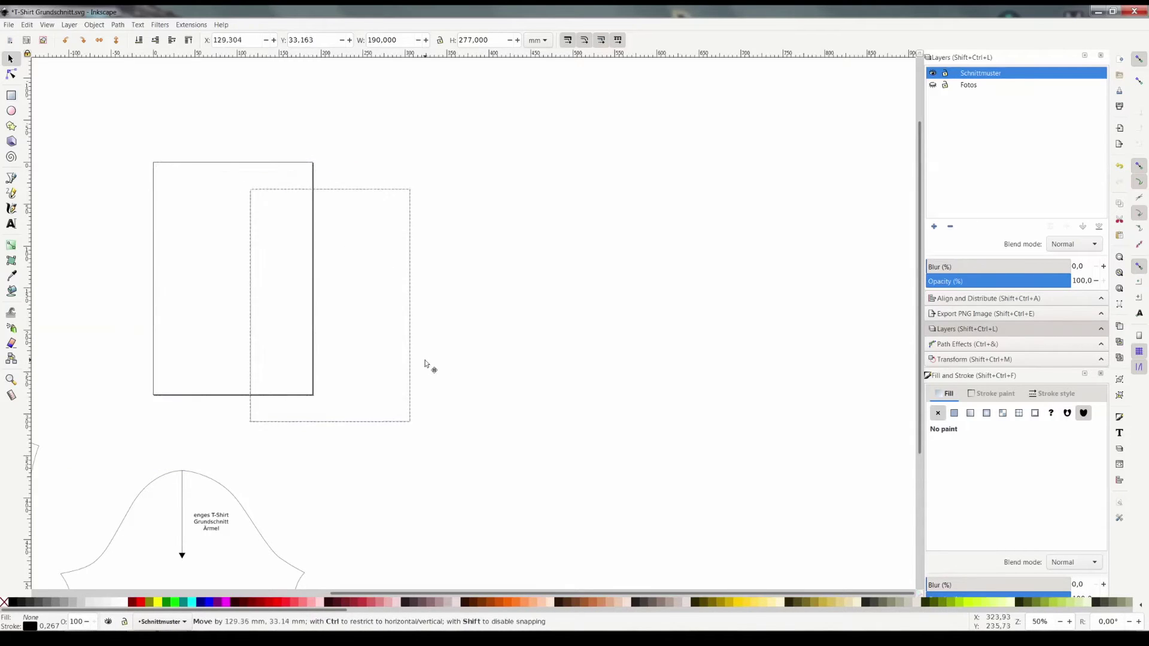
pyautogui.click(534, 452)
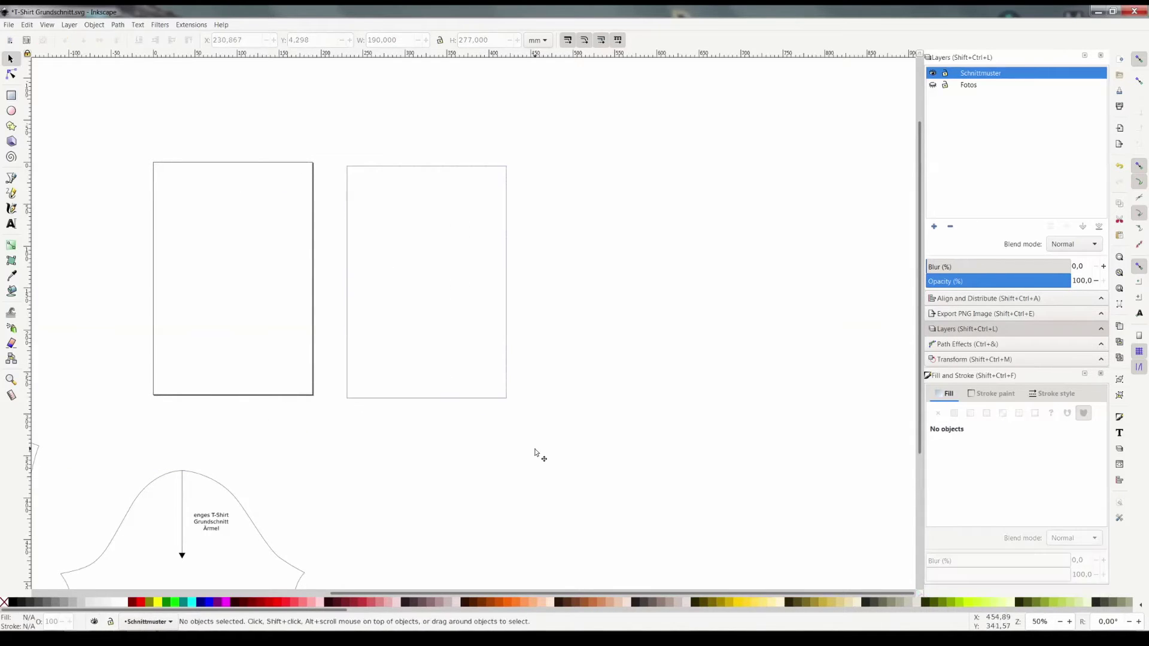
pyautogui.click(314, 381)
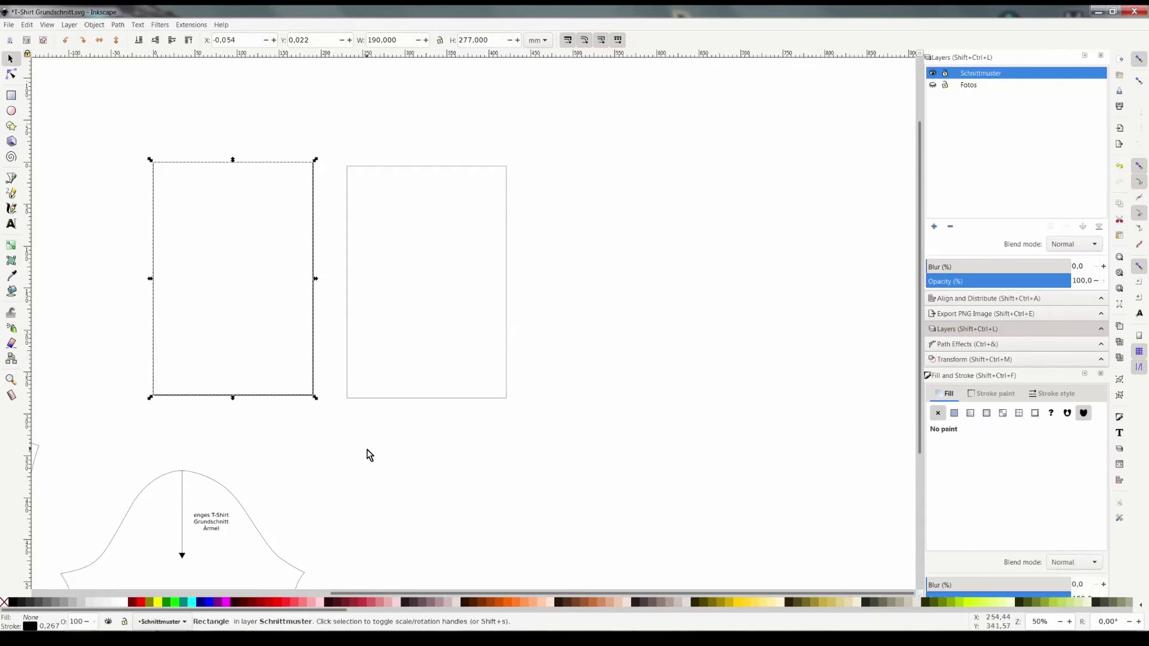
pyautogui.click(368, 447)
# Label the right rectangle 'A-1' in its top-left corner
pyautogui.keyDown('ctrl'); pyautogui.scroll(2, 389, 344); pyautogui.keyUp('ctrl')
pyautogui.keyDown('ctrl'); pyautogui.scroll(2, 411, 326); pyautogui.keyUp('ctrl')
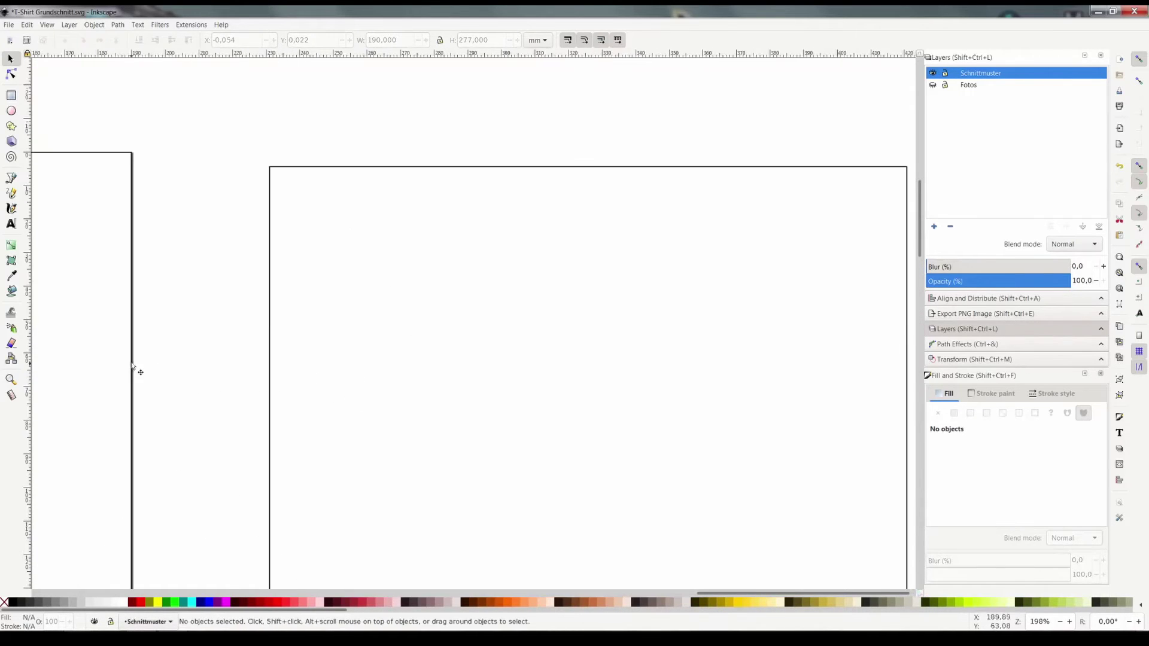
pyautogui.click(11, 224)
pyautogui.click(297, 181)
pyautogui.write('A-1')
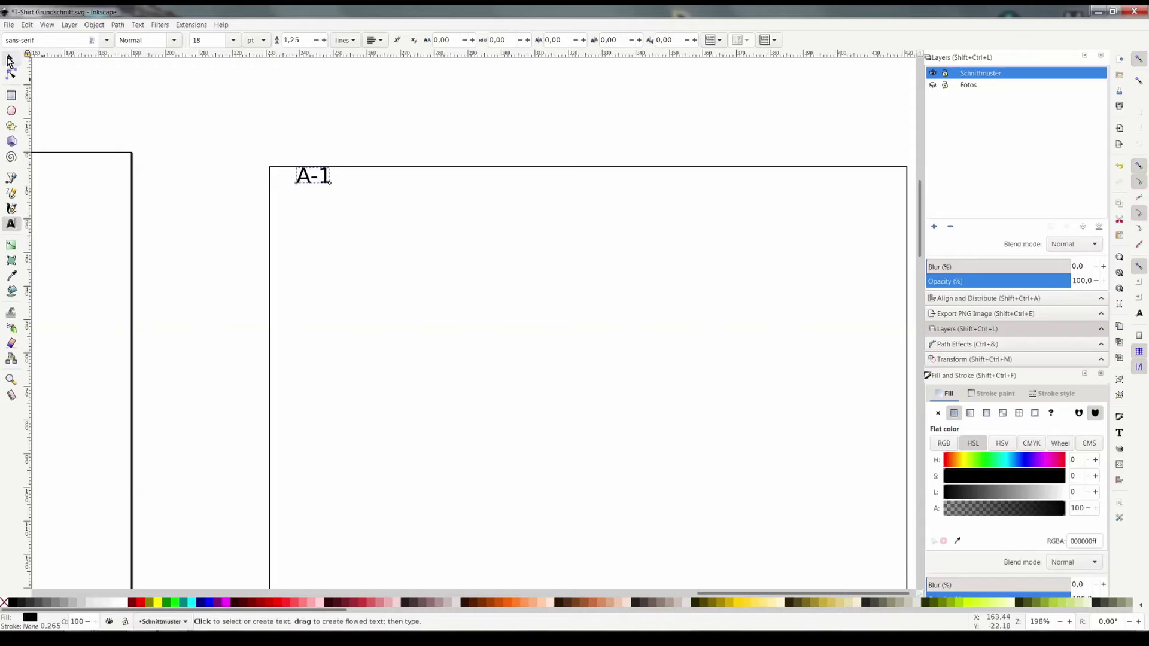
pyautogui.click(10, 60)
pyautogui.click(303, 190)
# Draw a small square just right of the A-1 rectangle
pyautogui.keyDown('ctrl'); pyautogui.scroll(-1, 220, 198); pyautogui.keyUp('ctrl')
pyautogui.keyDown('ctrl'); pyautogui.scroll(-2, 222, 300); pyautogui.keyUp('ctrl')
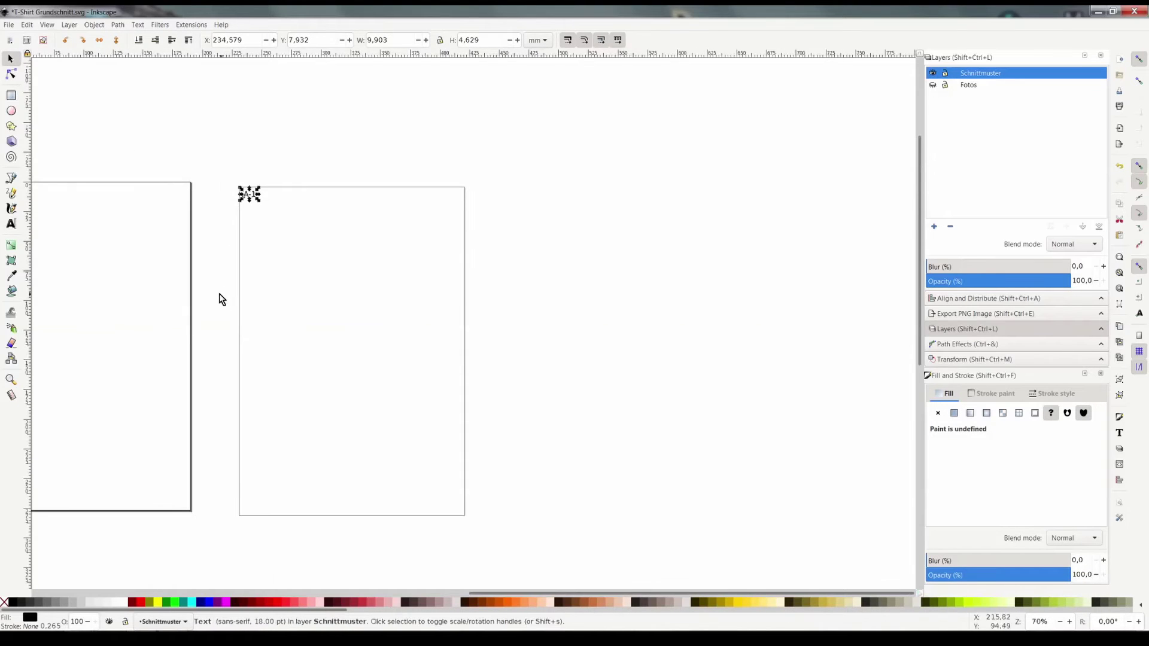
pyautogui.click(10, 95)
pyautogui.moveTo(480, 233); pyautogui.dragTo(495, 248)
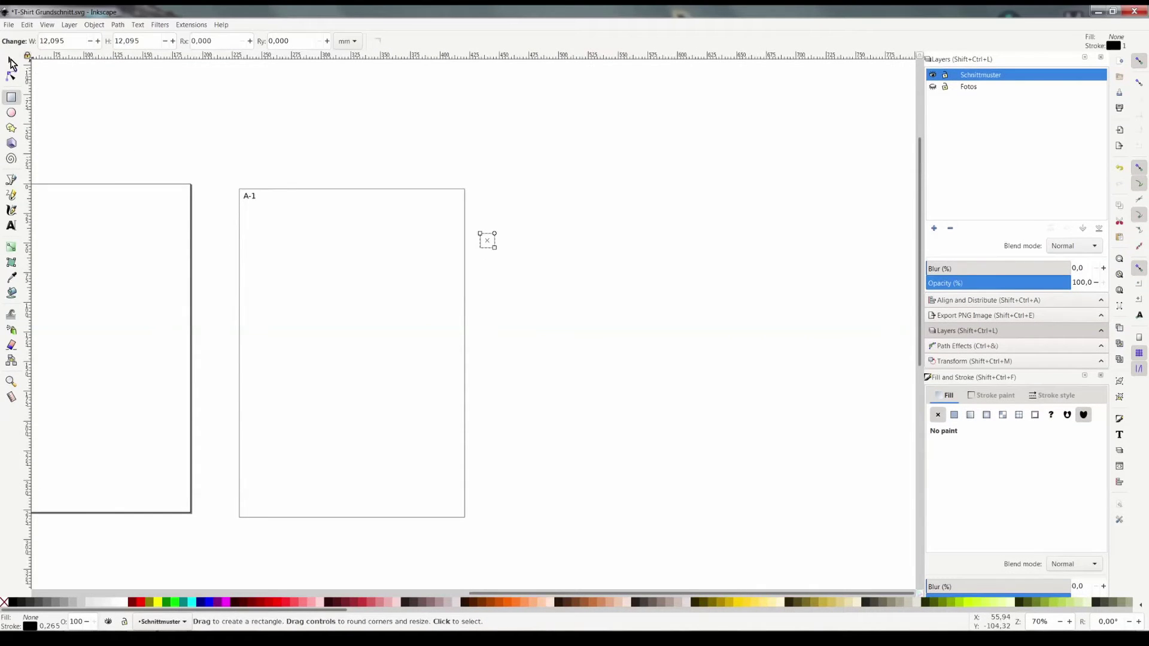
# Fill the small square black and rotate it 45° into a diamond
pyautogui.click(11, 61)
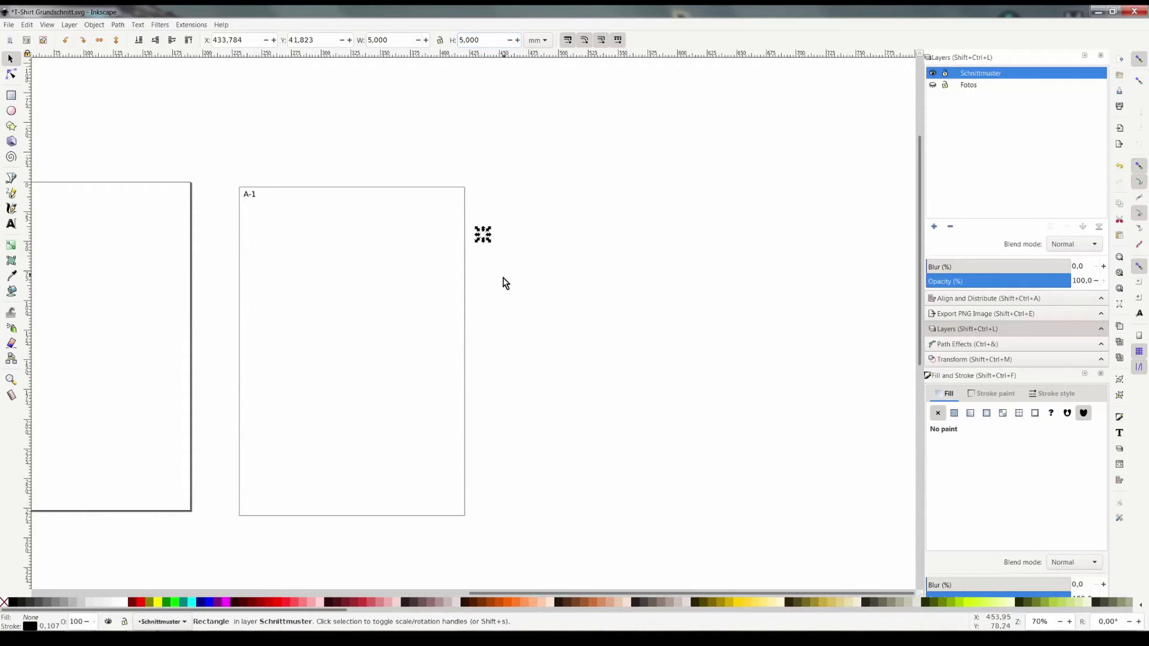
pyautogui.keyDown('ctrl'); pyautogui.scroll(3, 472, 282); pyautogui.keyUp('ctrl')
pyautogui.scroll(2, 318, 312)
pyautogui.click(14, 602)
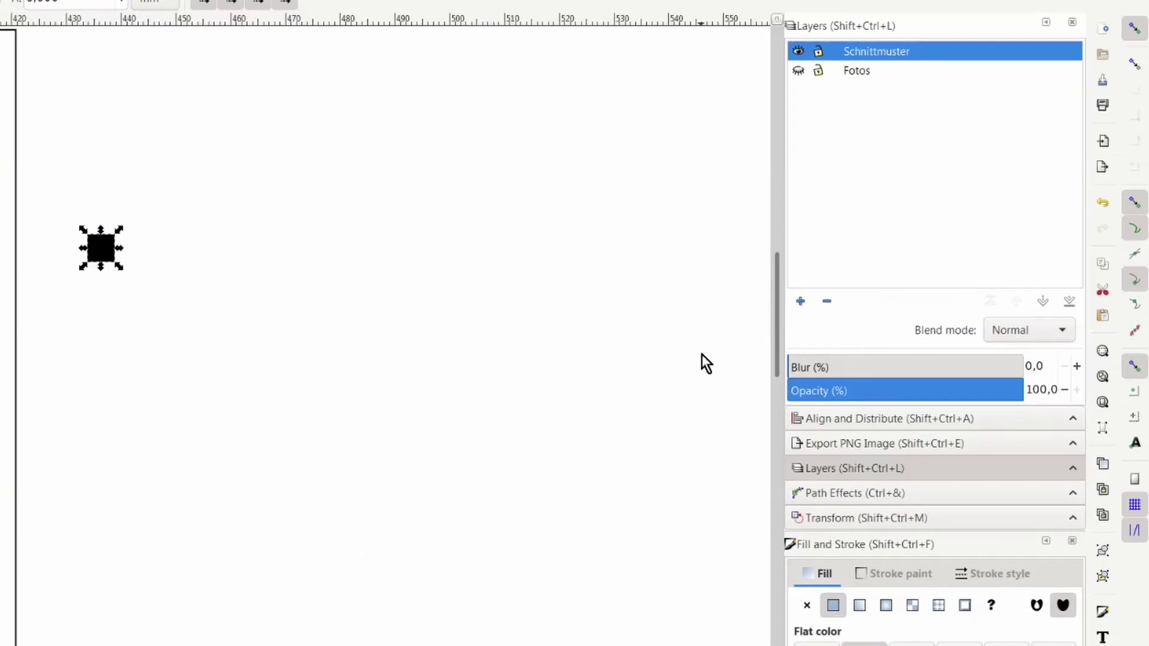
pyautogui.click(808, 520)
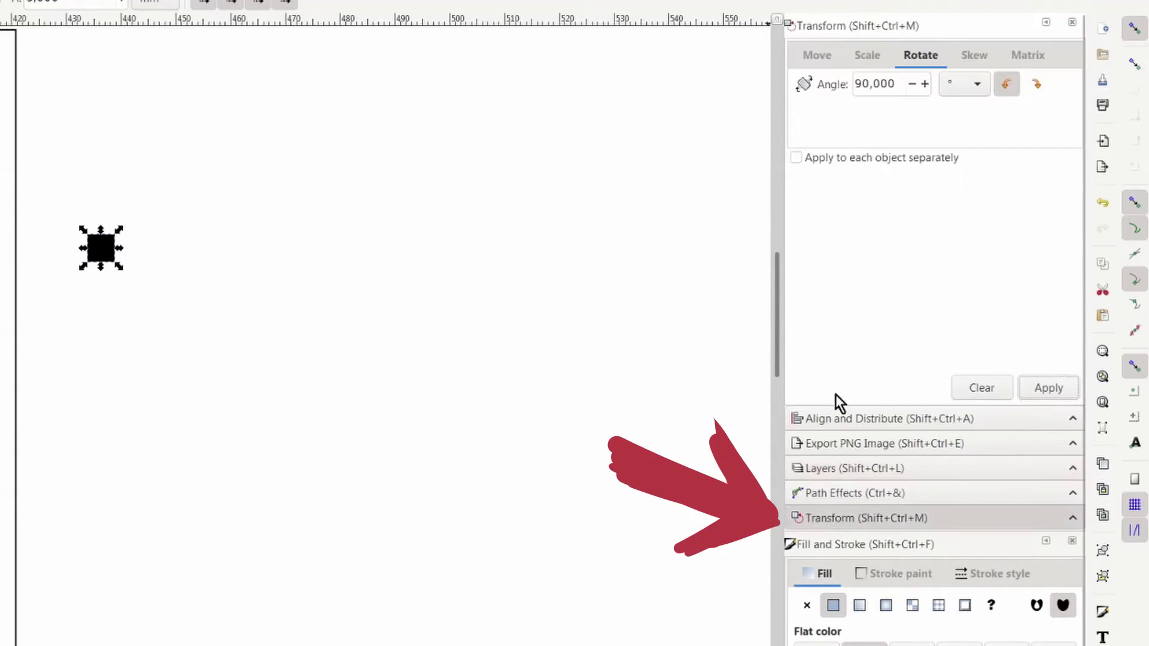
pyautogui.tripleClick(880, 84)
pyautogui.write('45')
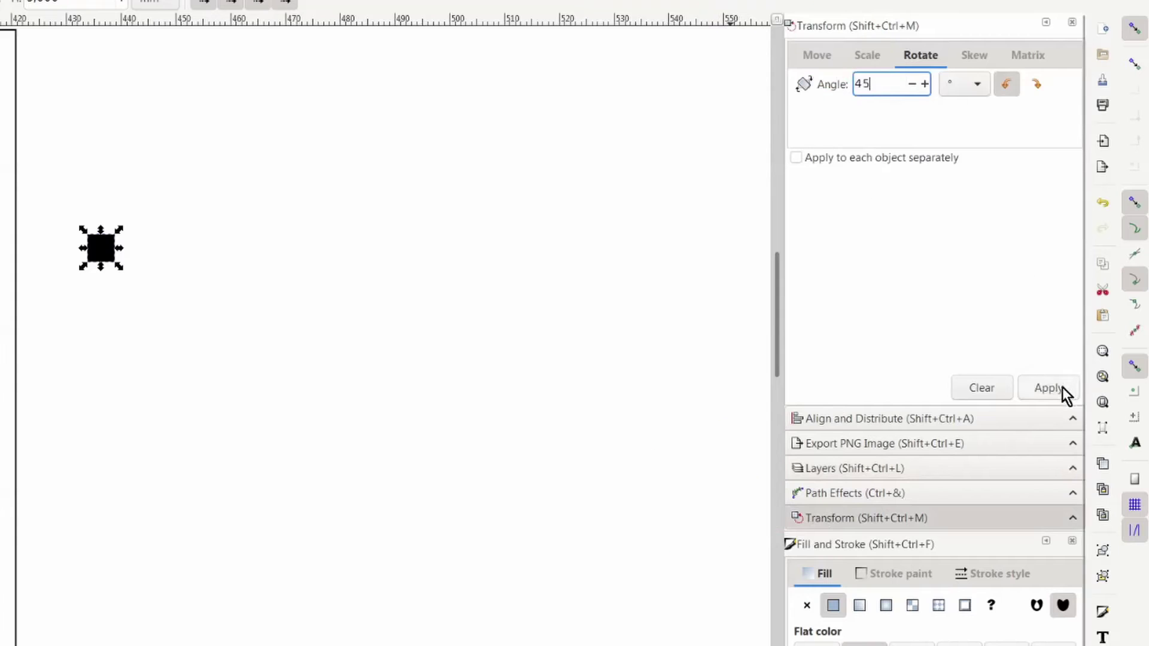
pyautogui.click(1048, 388)
# With snapping on, snap the diamond to A-1's right edge and place copies along the edges
pyautogui.moveTo(552, 206)
pyautogui.mouseDown()
pyautogui.moveTo(520, 219)
pyautogui.moveTo(539, 220)
pyautogui.mouseUp()
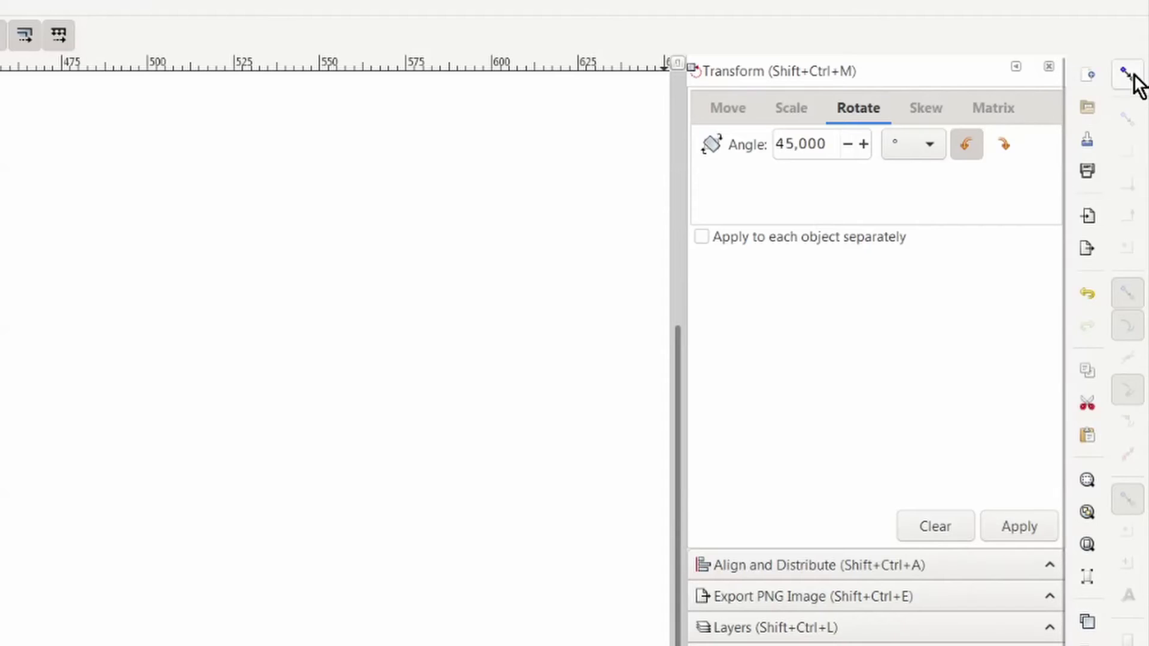
pyautogui.click(1133, 77)
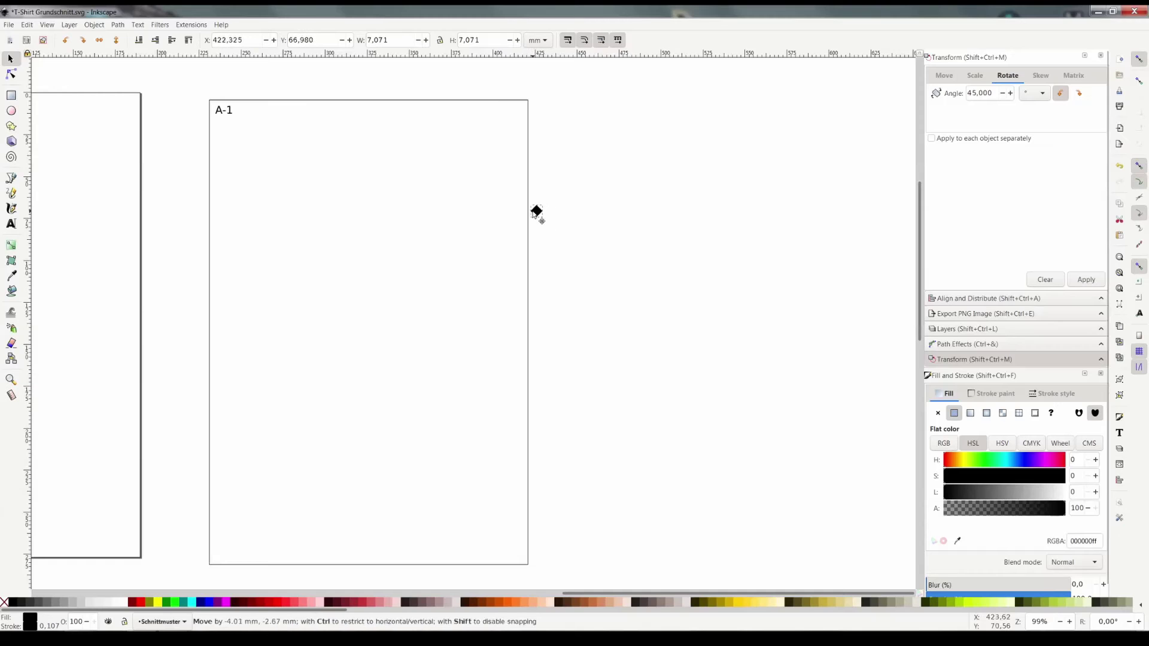
pyautogui.moveTo(534, 213); pyautogui.dragTo(526, 204)
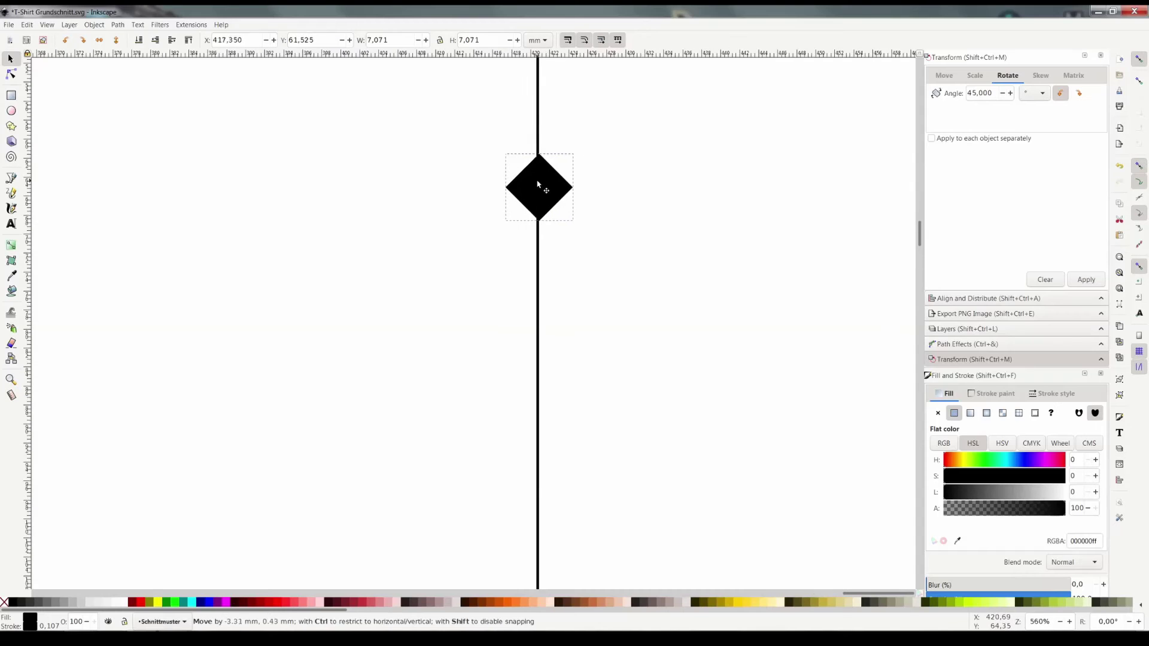
pyautogui.hotkey('ctrl', 'd')
pyautogui.moveTo(573, 186)
pyautogui.mouseDown()
pyautogui.moveTo(557, 335)
pyautogui.moveTo(573, 392)
pyautogui.moveTo(411, 529)
pyautogui.mouseUp()
pyautogui.hotkey('ctrl', 'd')
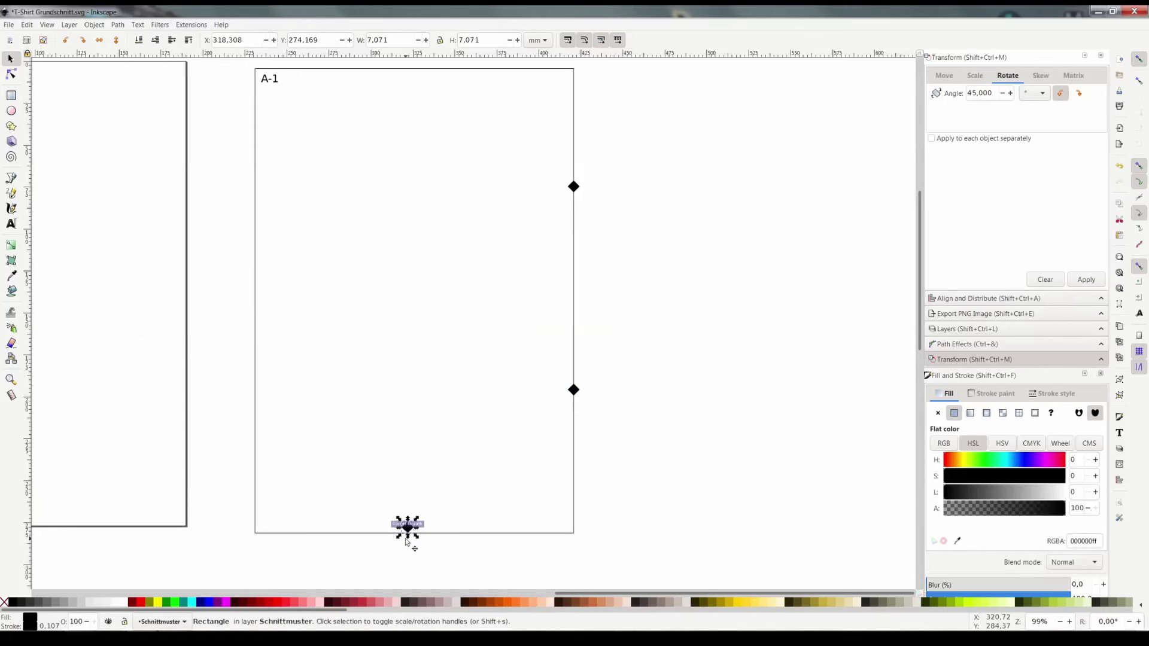
pyautogui.scroll(3, 411, 529)
# Group the A-1 frame with its label and edge marks into one tile
pyautogui.press('5')
pyautogui.hotkey('ctrl', 'shift', 'a')
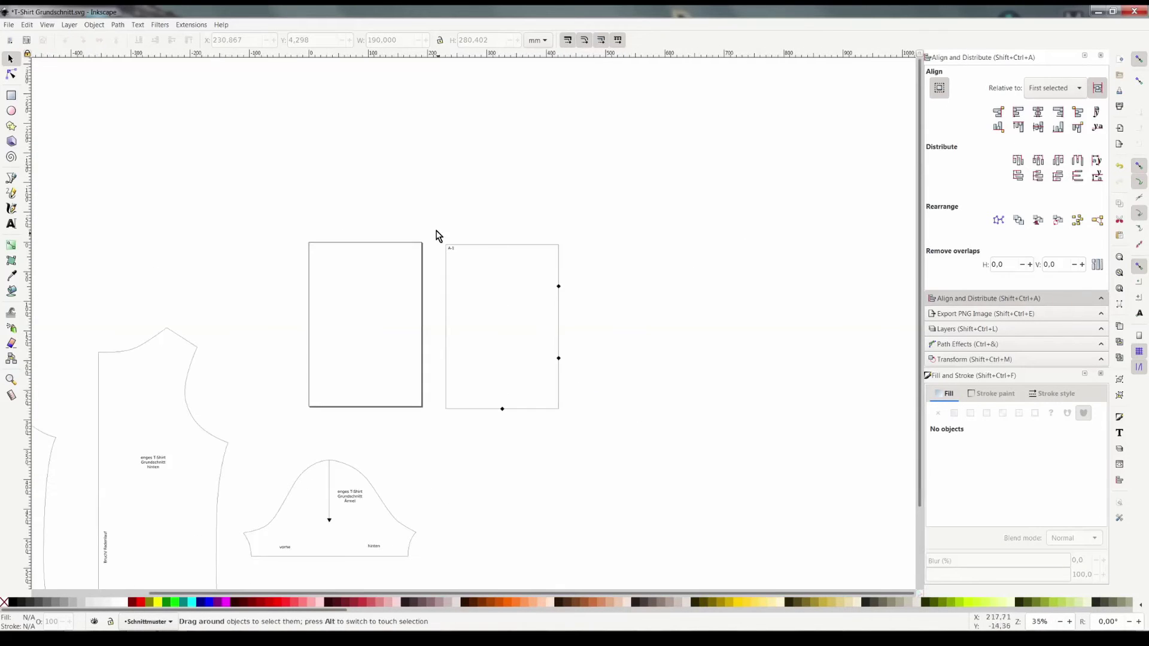
pyautogui.moveTo(439, 233); pyautogui.dragTo(574, 444)
pyautogui.hotkey('ctrl', 'g')
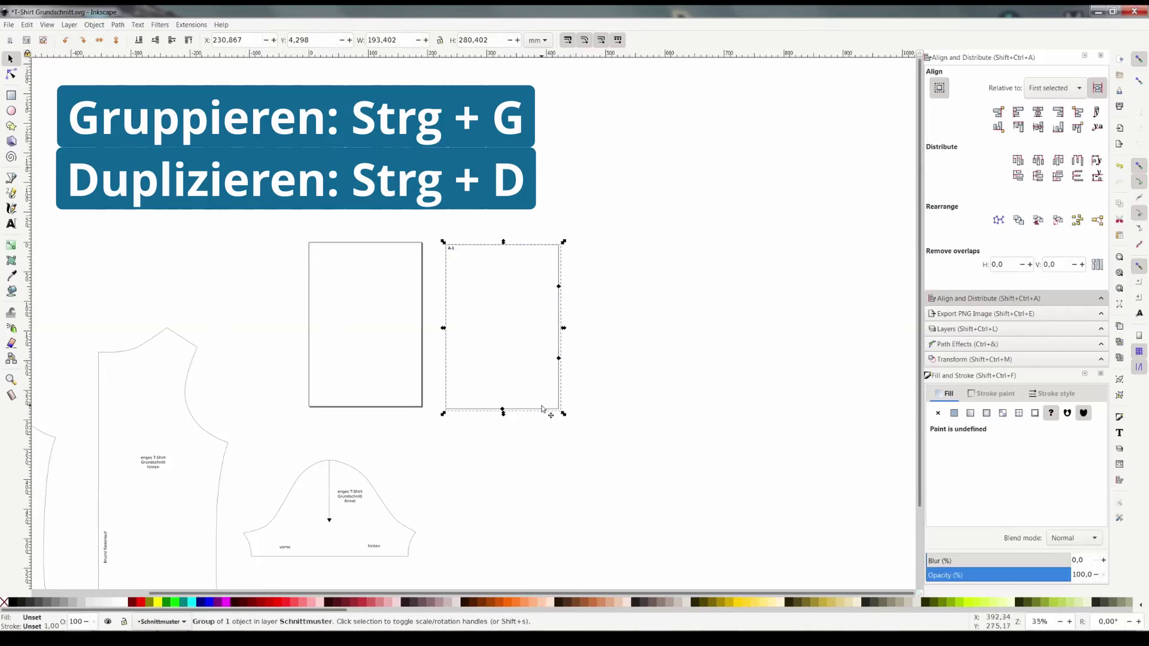
# Duplicate the tile twice to form a row of three tiles
pyautogui.hotkey('ctrl', 'd')
pyautogui.moveTo(542, 409); pyautogui.dragTo(772, 413)
pyautogui.hotkey('ctrl', 'd')
pyautogui.moveTo(425, 230); pyautogui.dragTo(763, 444)
pyautogui.scroll(-5, 670, 286)
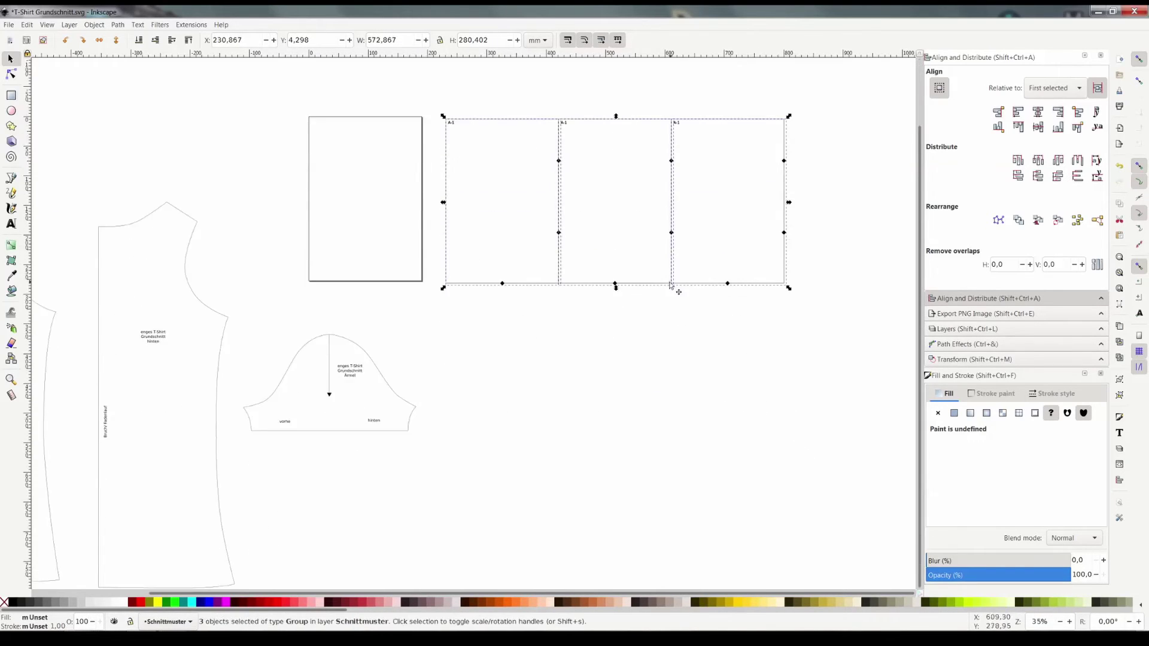
# Duplicate the row of three twice, stacking the copies below into a 3×3 grid
pyautogui.hotkey('ctrl', 'd')
pyautogui.moveTo(671, 286); pyautogui.dragTo(693, 458)
pyautogui.scroll(-3, 706, 461)
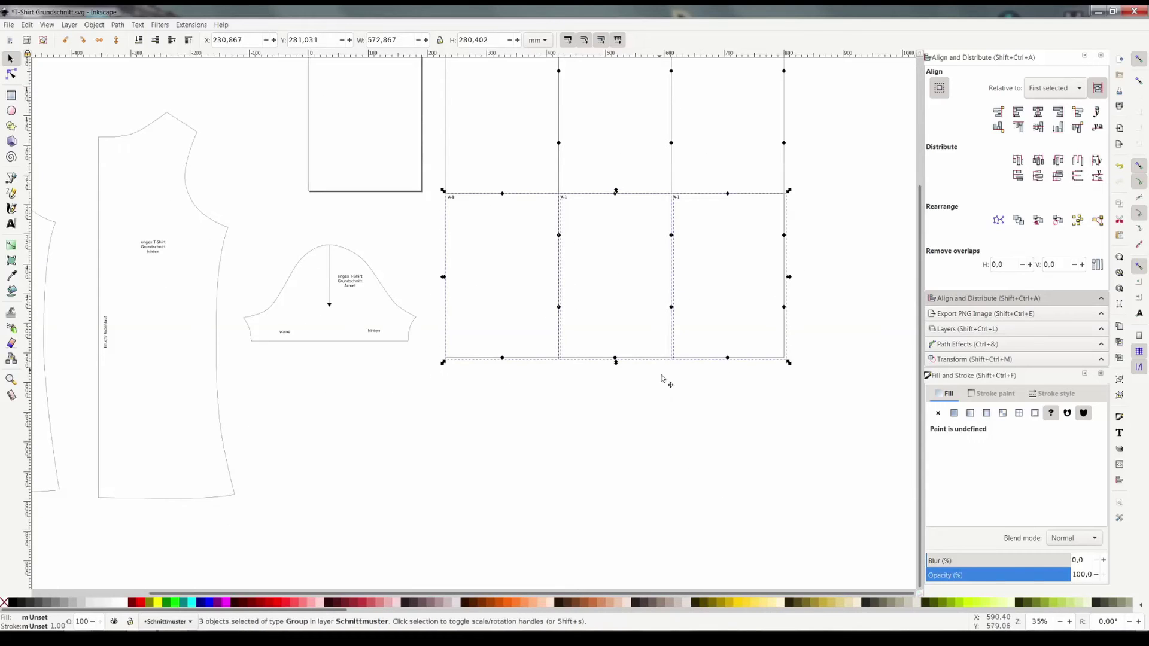
pyautogui.hotkey('ctrl', 'd')
pyautogui.moveTo(665, 360); pyautogui.dragTo(666, 523)
pyautogui.scroll(3, 817, 359)
pyautogui.scroll(1, 707, 231)
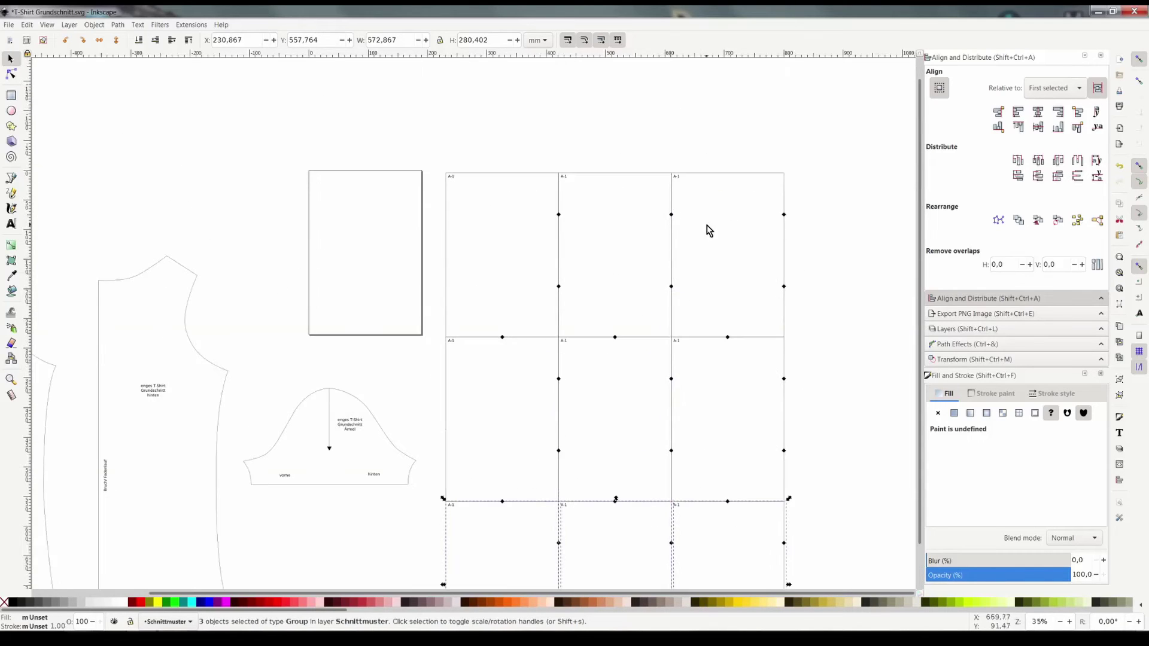
pyautogui.scroll(3, 494, 214)
# Relabel the tiles, changing column numbers to -2 and row letters to B and C
pyautogui.press('t')
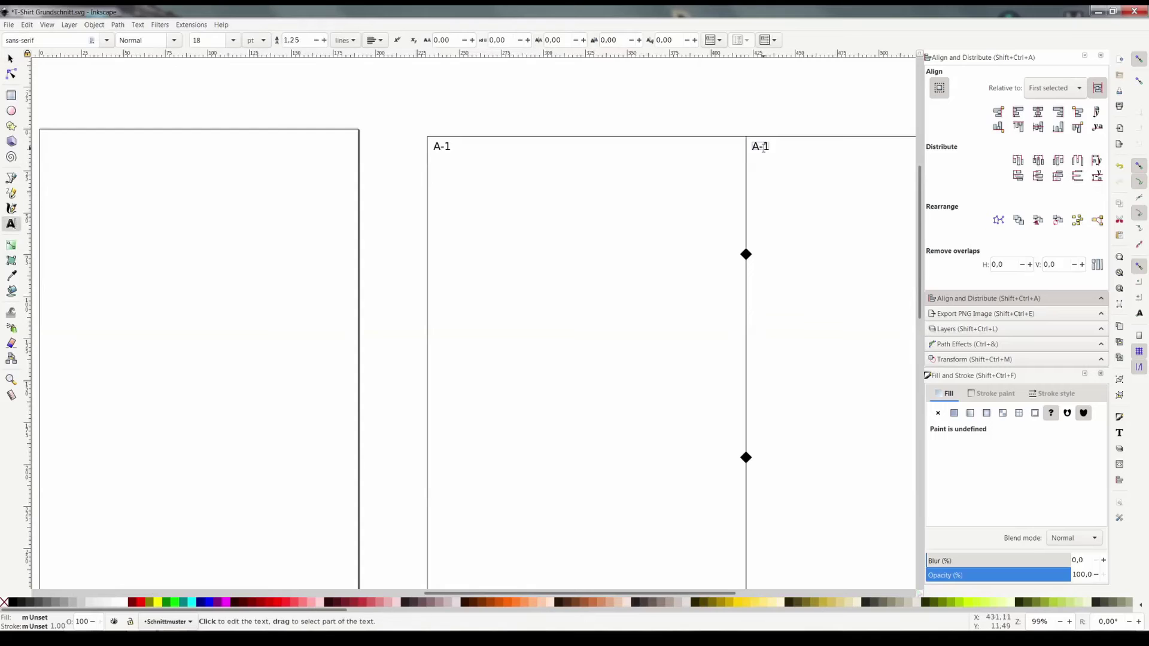
pyautogui.hscroll(9, 622, 300)
pyautogui.hscroll(1, 625, 148)
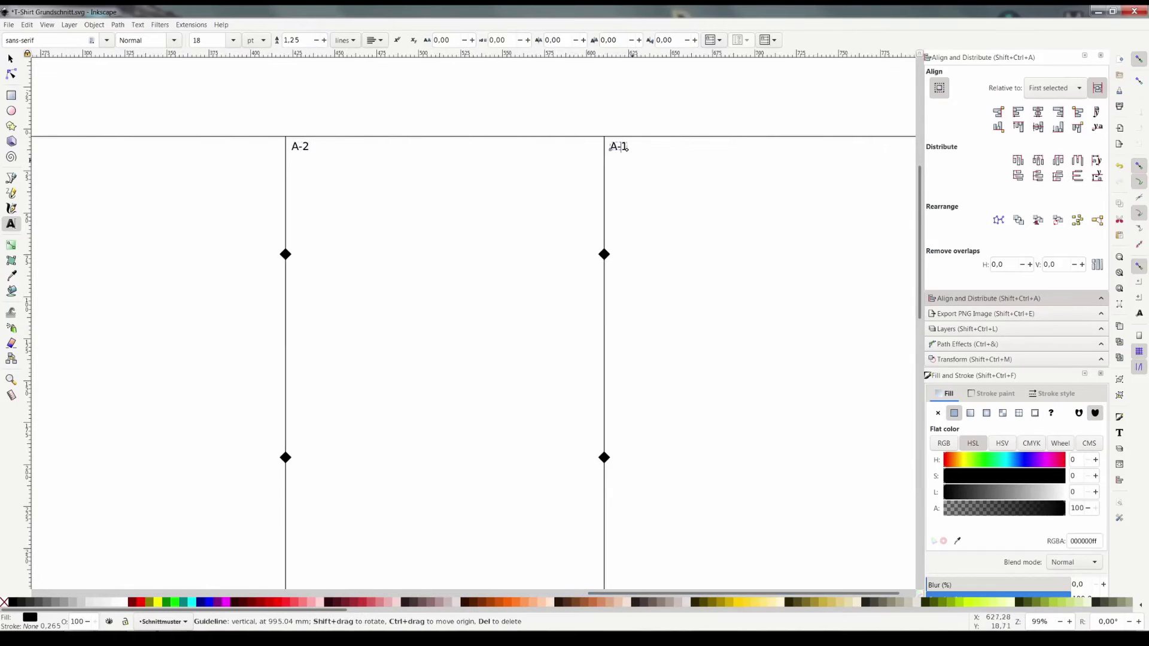
pyautogui.hscroll(-4, 479, 527)
pyautogui.scroll(5, 419, 509)
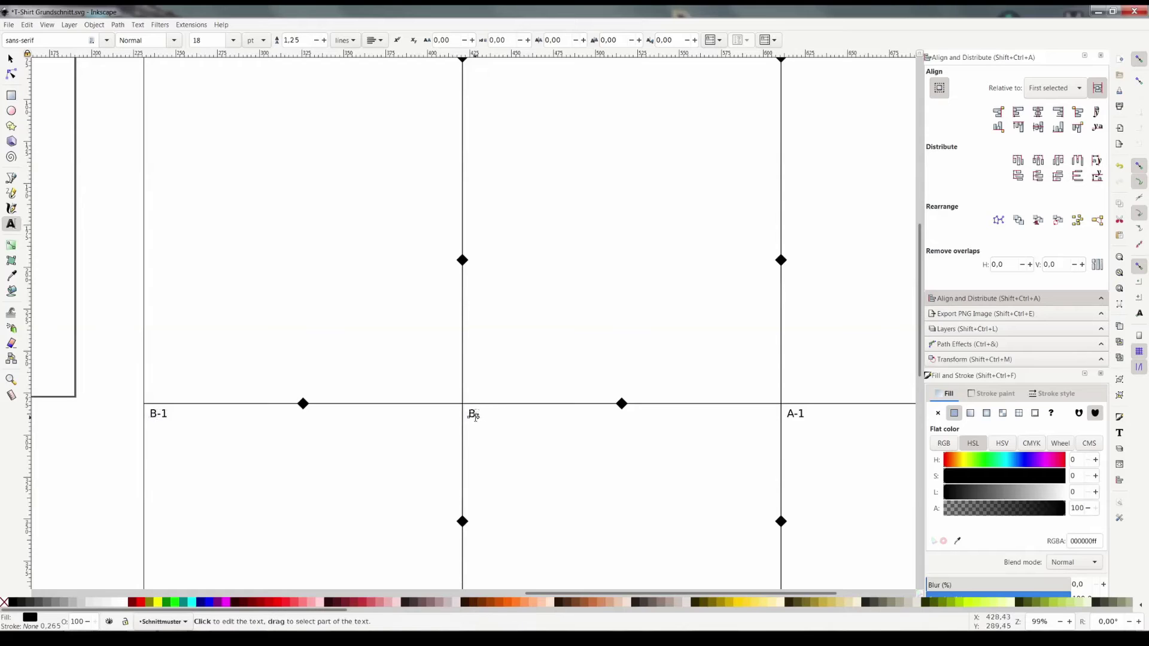
pyautogui.write('-2')
pyautogui.hotkey('ctrl', 'a')
pyautogui.write('B')
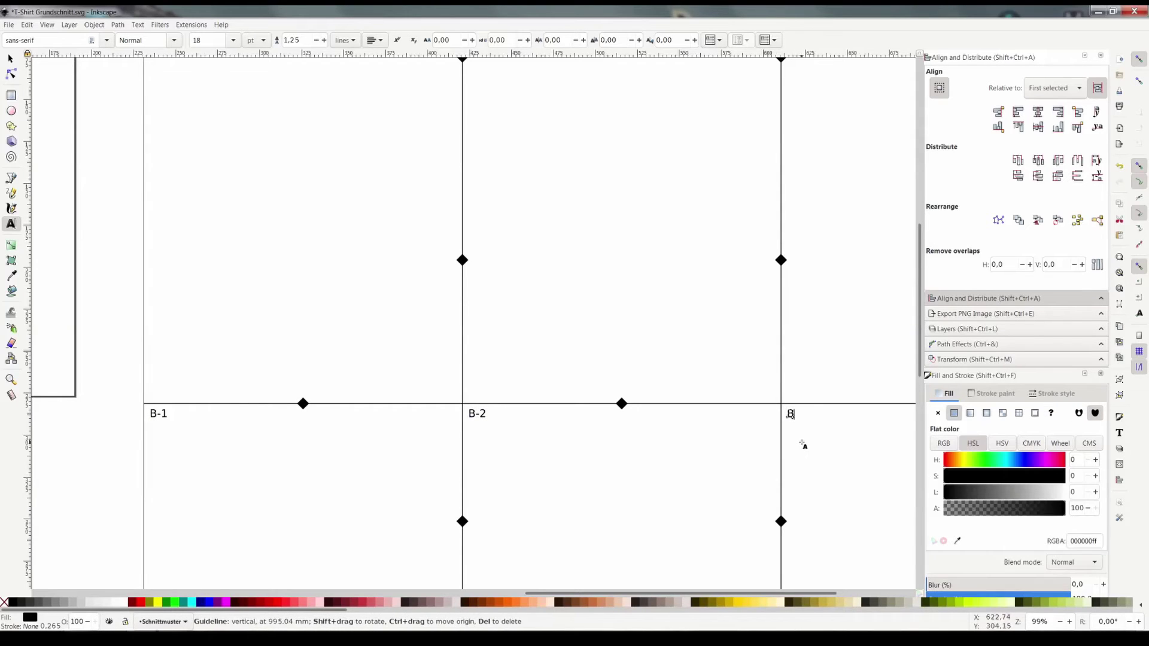
pyautogui.scroll(-10, 803, 444)
pyautogui.scroll(-5, 171, 446)
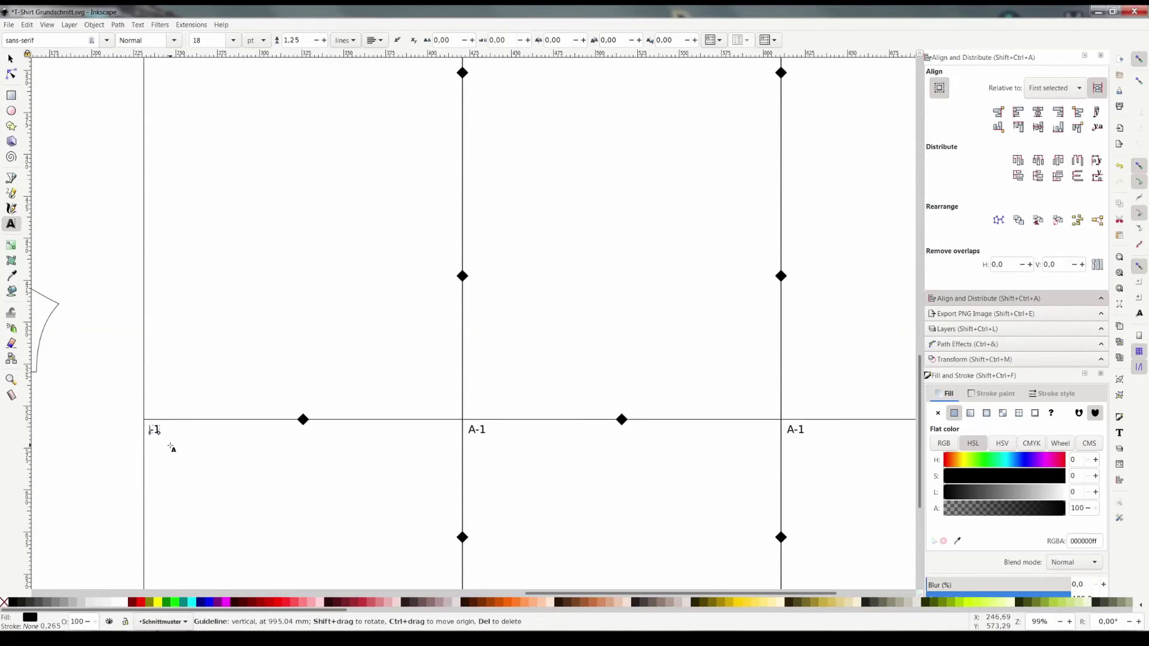
pyautogui.write('C')
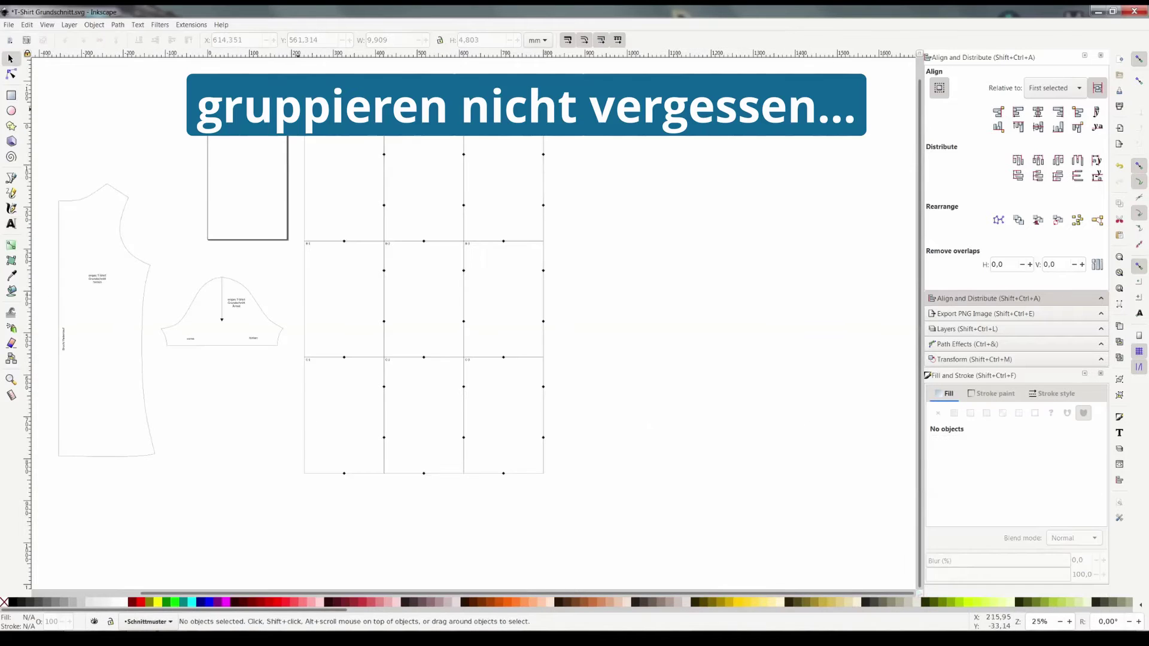
# Group the nine tiles and move the front T-shirt piece onto the grid
pyautogui.moveTo(298, 123); pyautogui.dragTo(567, 497)
pyautogui.hotkey('ctrl', 'g')
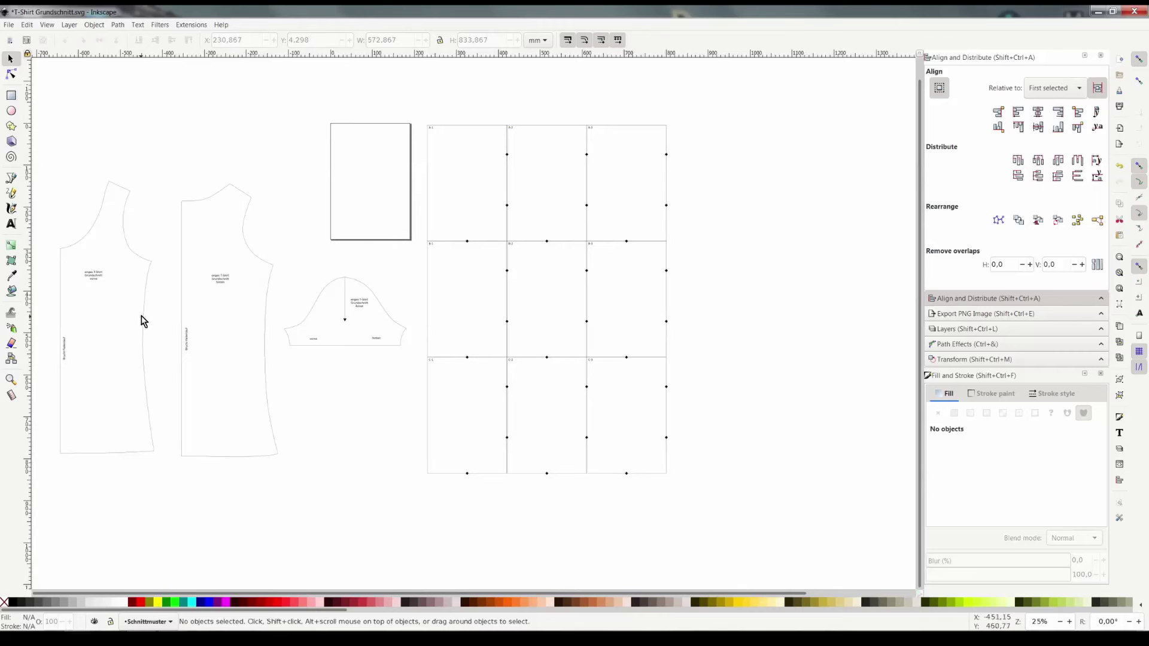
pyautogui.click(143, 320)
pyautogui.moveTo(146, 323); pyautogui.dragTo(521, 262)
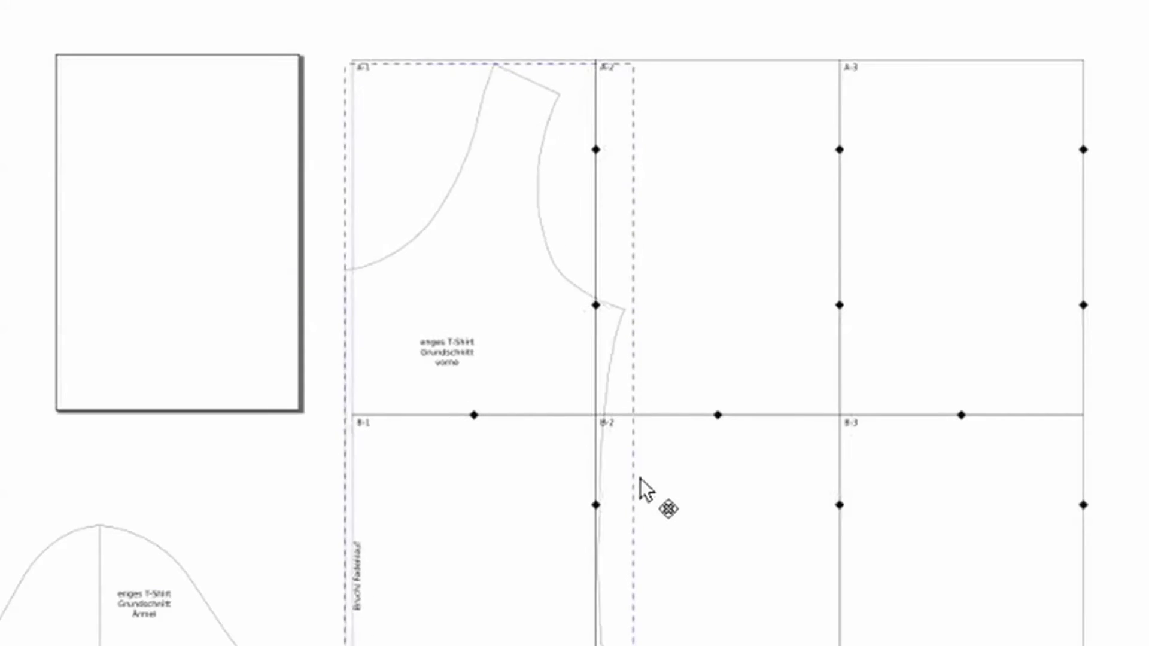
pyautogui.moveTo(640, 479); pyautogui.dragTo(615, 324)
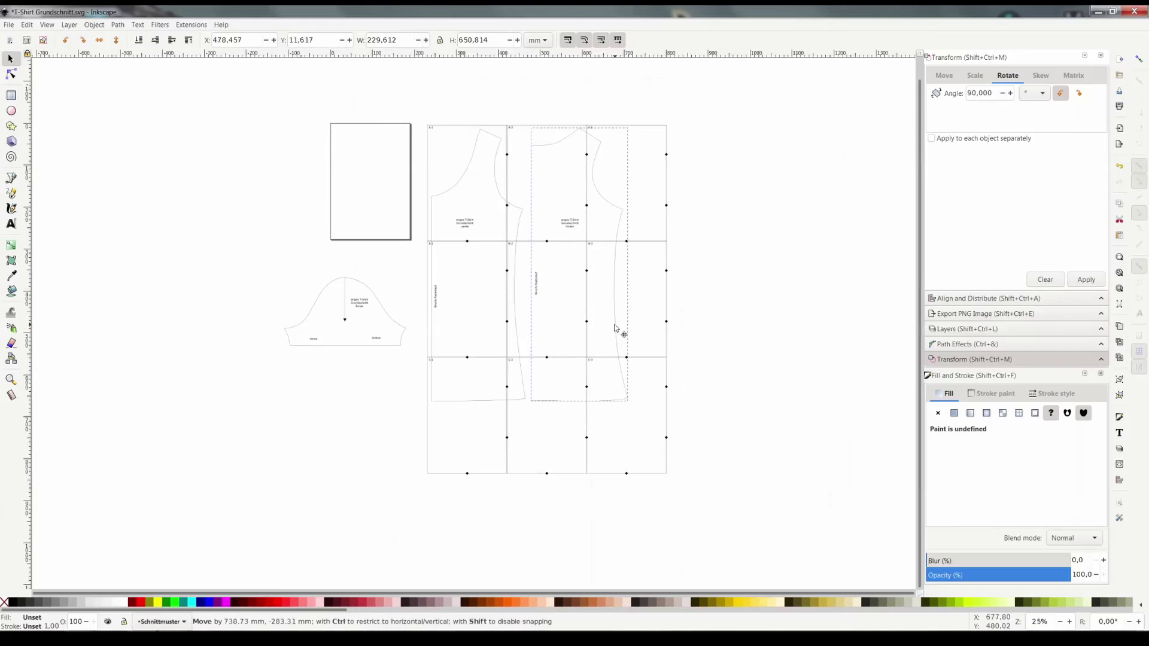
# Drop the back piece onto the grid and move another pattern piece beside it
pyautogui.moveTo(395, 346); pyautogui.dragTo(547, 473)
pyautogui.click(691, 485)
pyautogui.moveTo(457, 413); pyautogui.dragTo(276, 412)
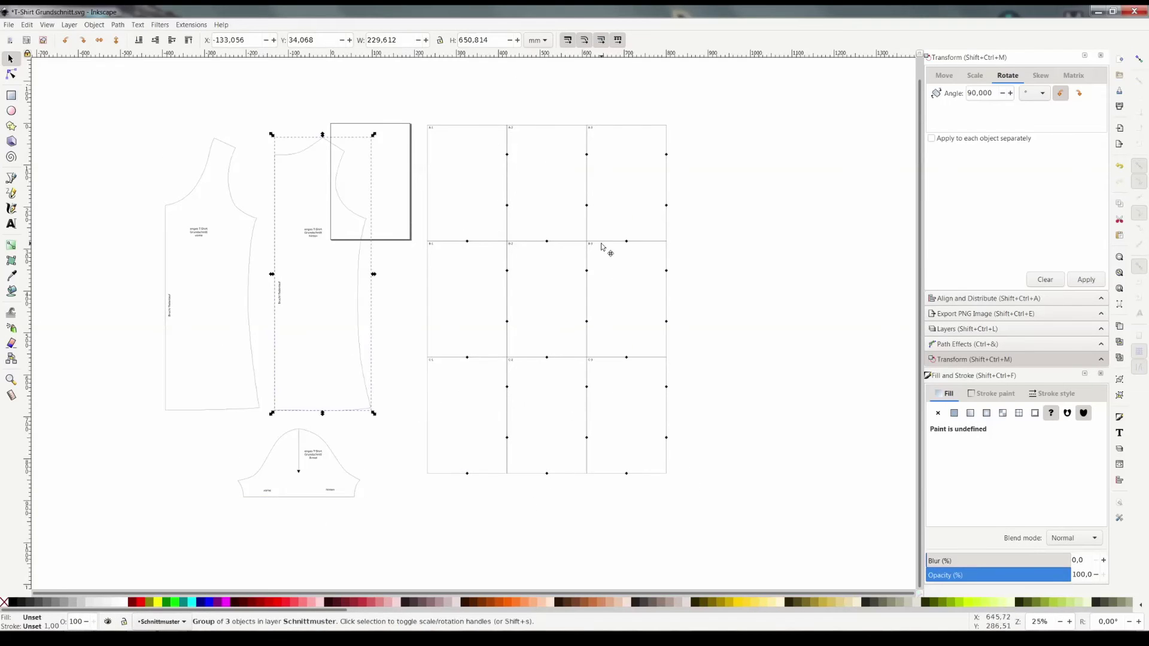
pyautogui.hscroll(4, 580, 492)
# Rotate the front and back pieces a quarter turn and arrange them with the sleeve across the grid
pyautogui.click(1086, 279)
pyautogui.moveTo(131, 316); pyautogui.dragTo(494, 216)
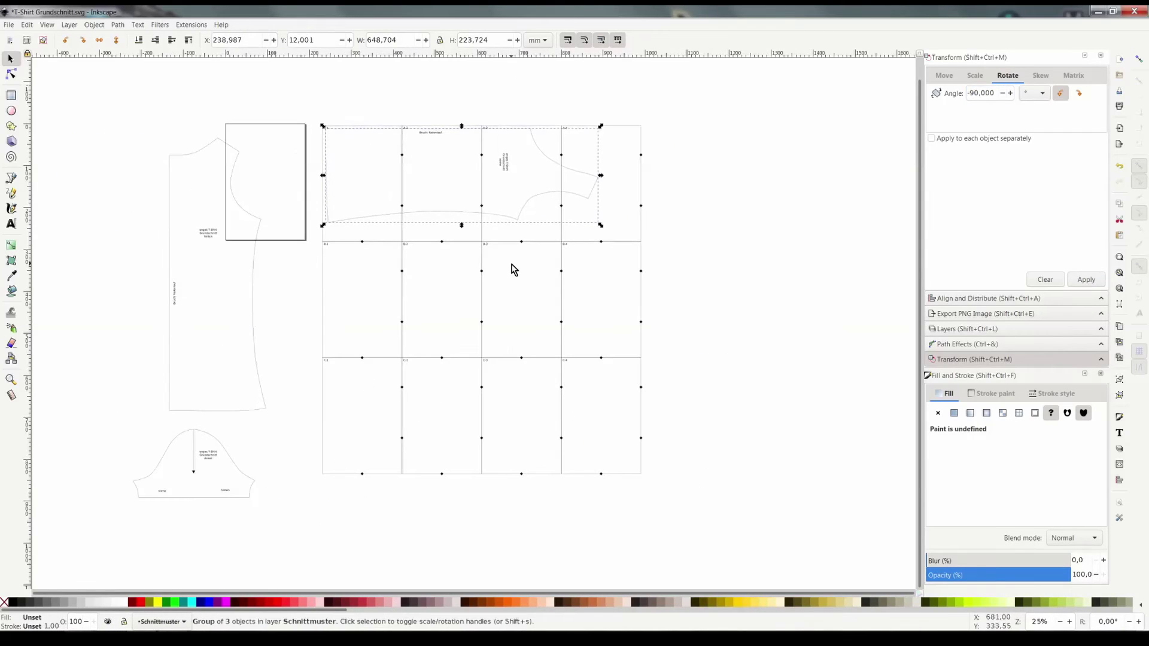
pyautogui.click(1086, 279)
pyautogui.moveTo(217, 275); pyautogui.dragTo(460, 307)
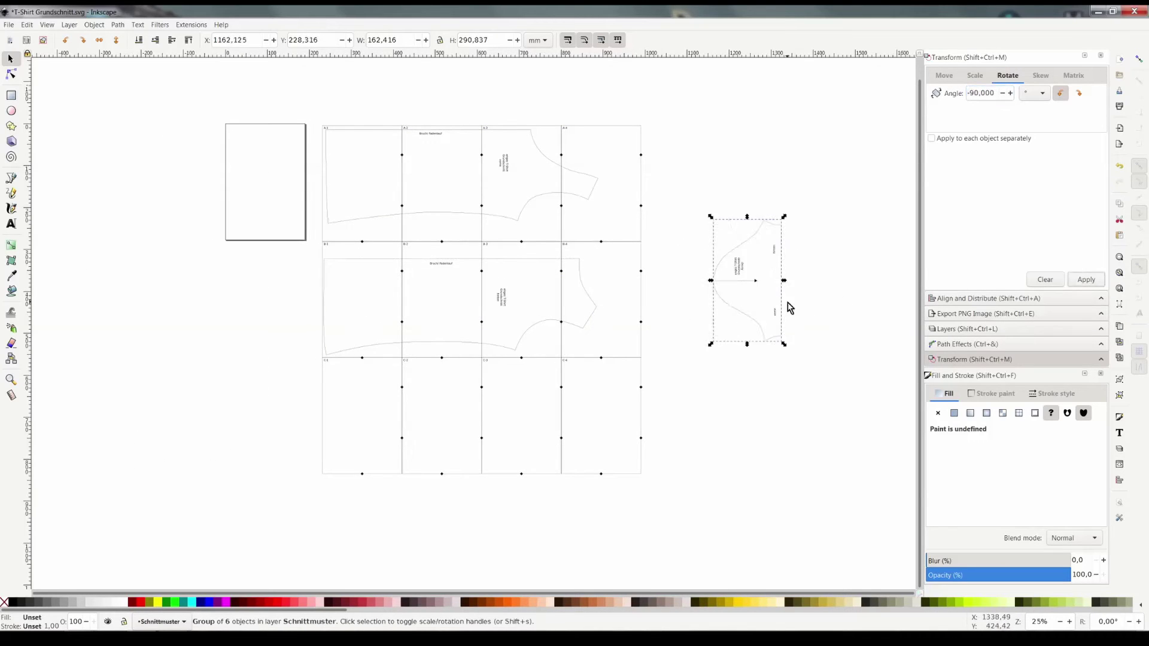
pyautogui.moveTo(636, 258); pyautogui.dragTo(634, 257)
pyautogui.click(781, 378)
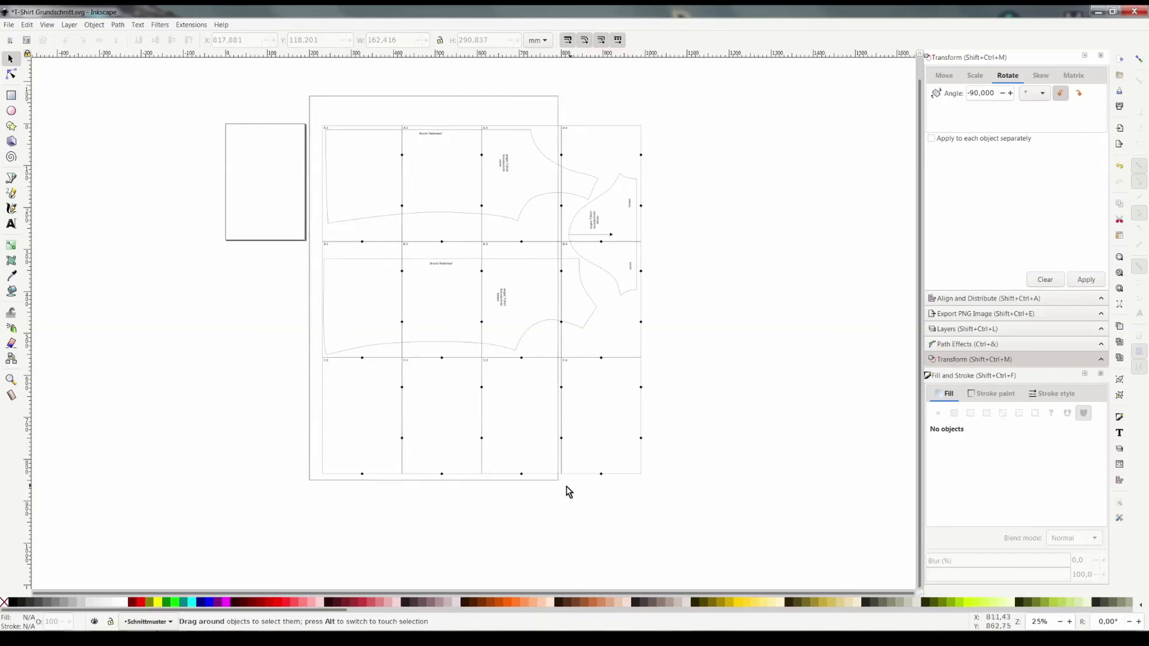
pyautogui.moveTo(566, 485); pyautogui.dragTo(675, 522)
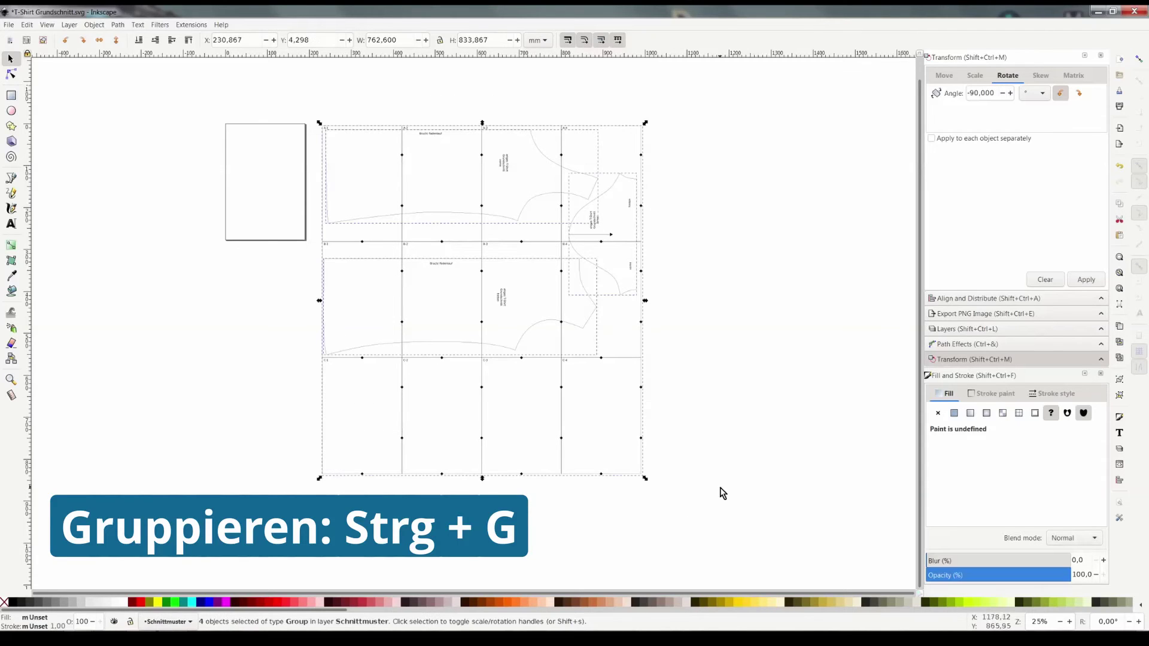
# Group the grid with the pattern pieces and drag it so tile A-1 covers the A4 page
pyautogui.hotkey('ctrl', 'g')
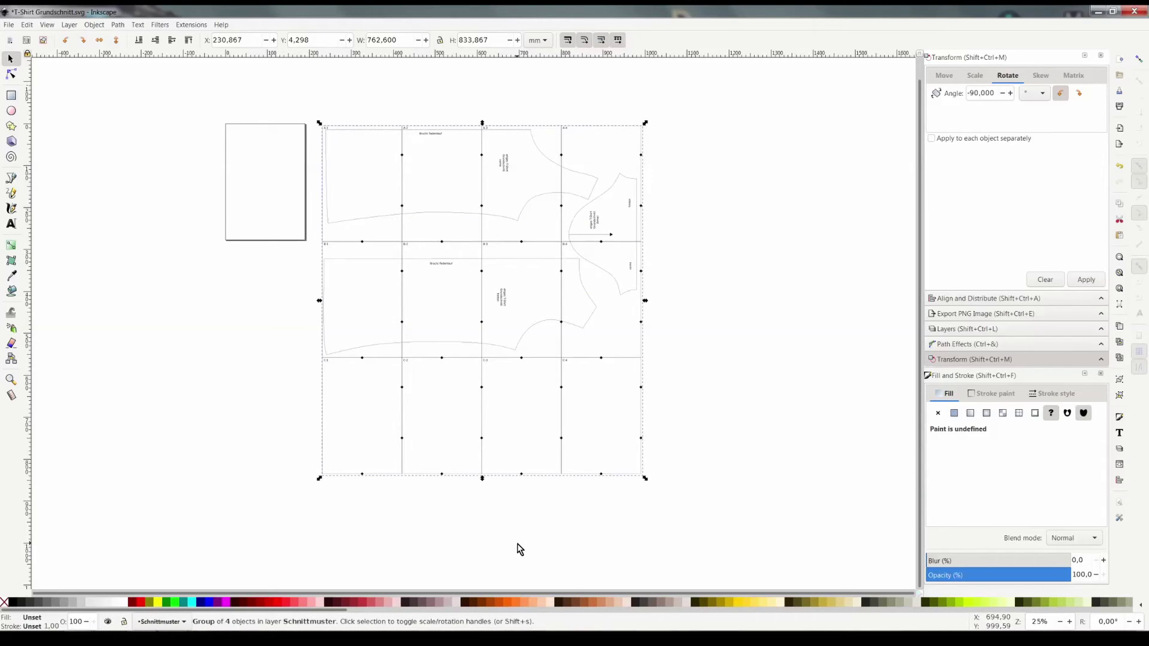
pyautogui.keyDown('ctrl'); pyautogui.scroll(2, 310, 146); pyautogui.keyUp('ctrl')
pyautogui.keyDown('ctrl'); pyautogui.scroll(1, 316, 160); pyautogui.keyUp('ctrl')
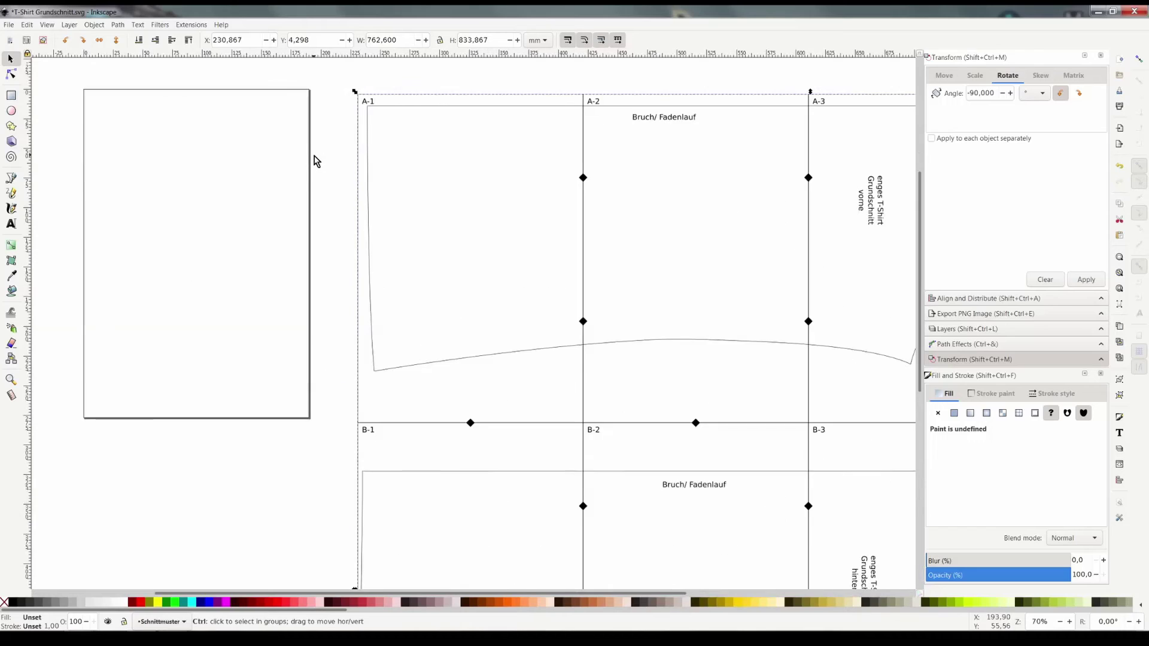
pyautogui.click(297, 234)
pyautogui.scroll(1, 297, 235)
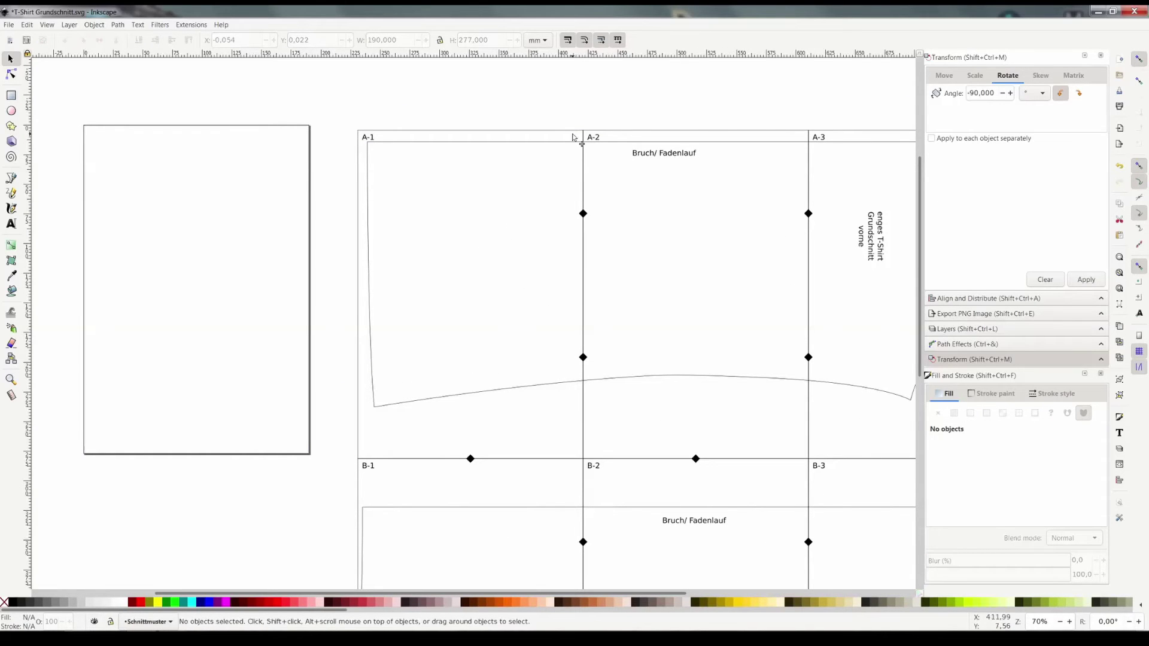
pyautogui.click(584, 157)
pyautogui.moveTo(585, 168)
pyautogui.mouseDown()
pyautogui.moveTo(603, 187)
pyautogui.moveTo(304, 172)
pyautogui.mouseUp()
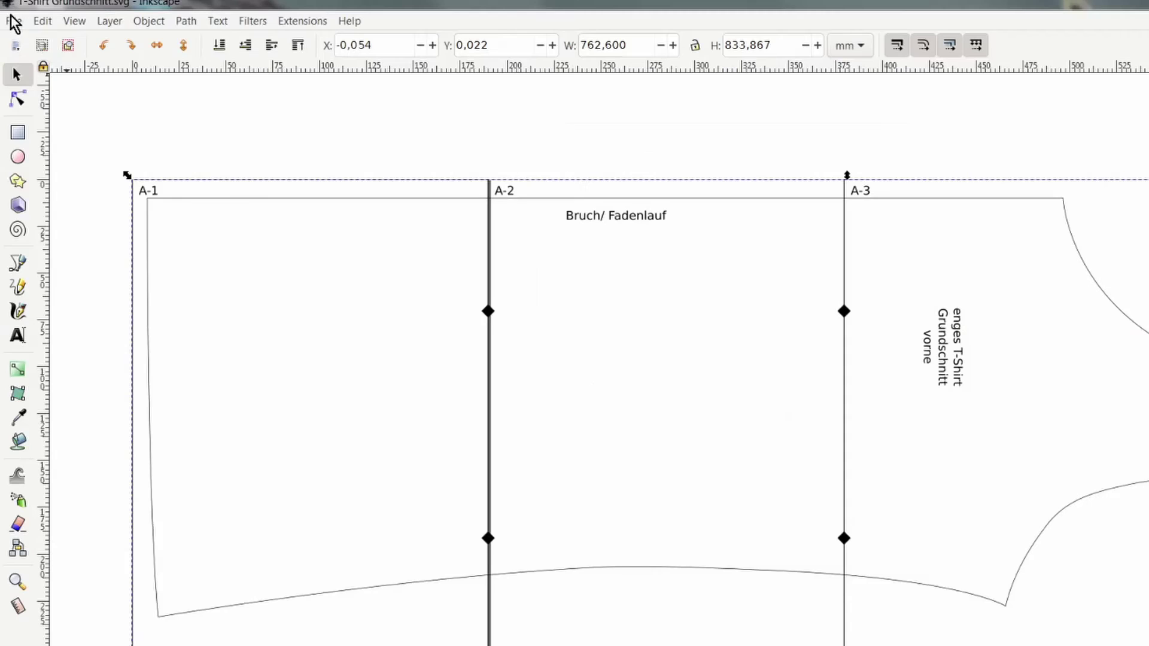
pyautogui.click(8, 25)
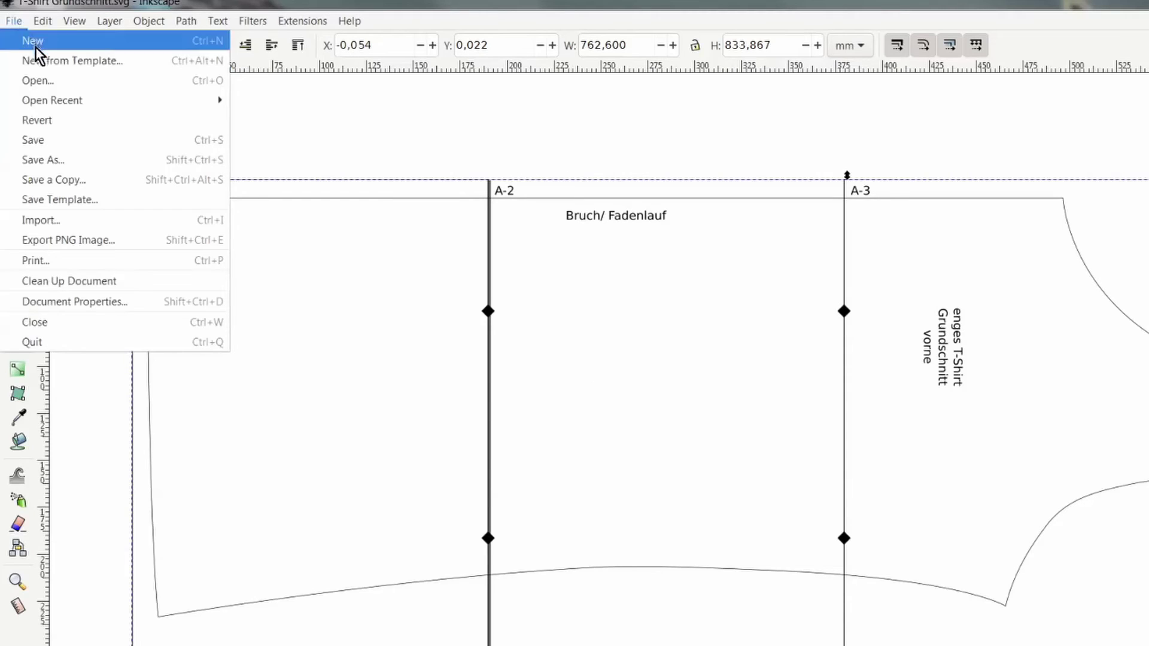
# Save a PDF copy named 'T-Shirt Grundschnitt A-1', accepting the default PDF options
pyautogui.click(100, 180)
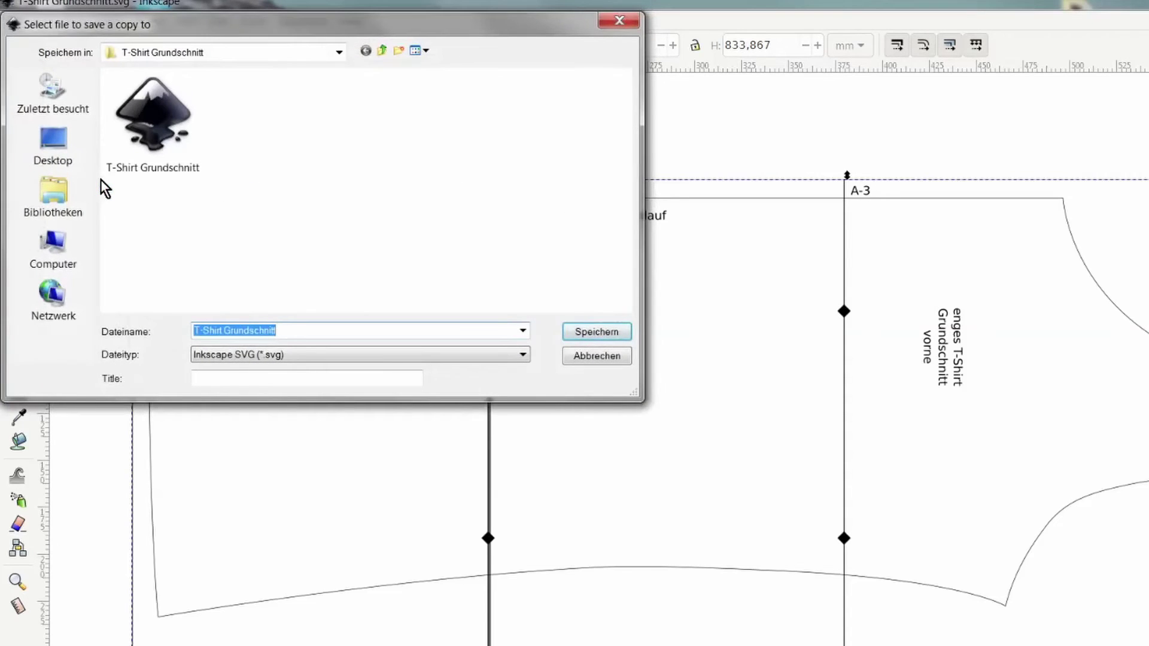
pyautogui.click(522, 355)
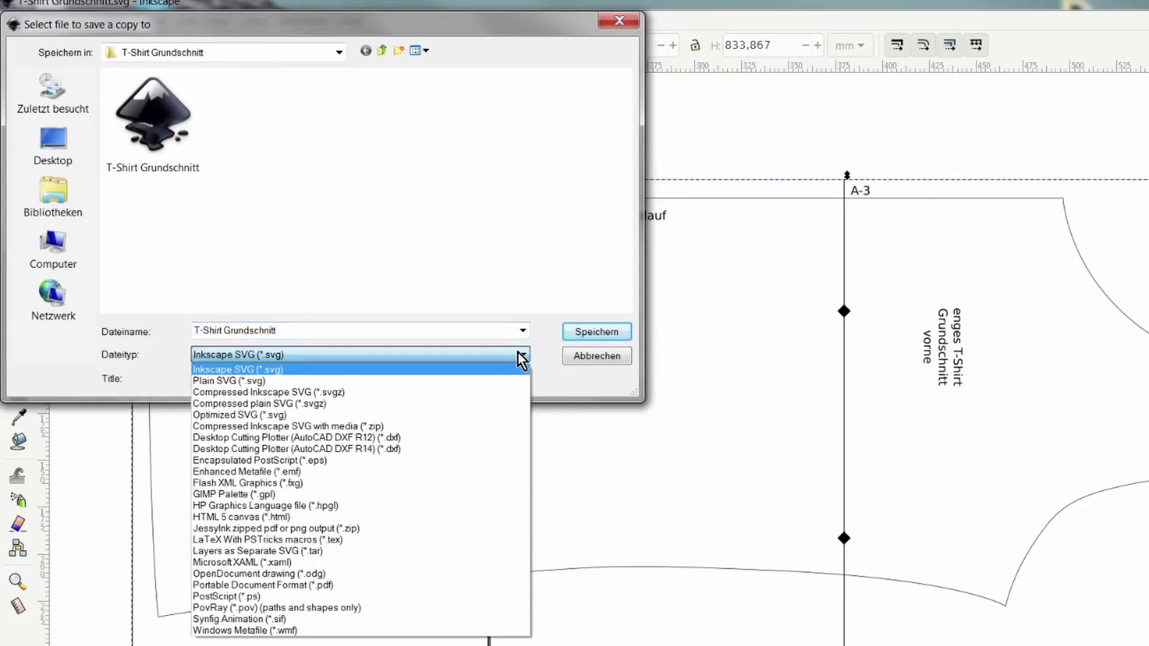
pyautogui.click(289, 586)
pyautogui.click(346, 328)
pyautogui.write('A-1')
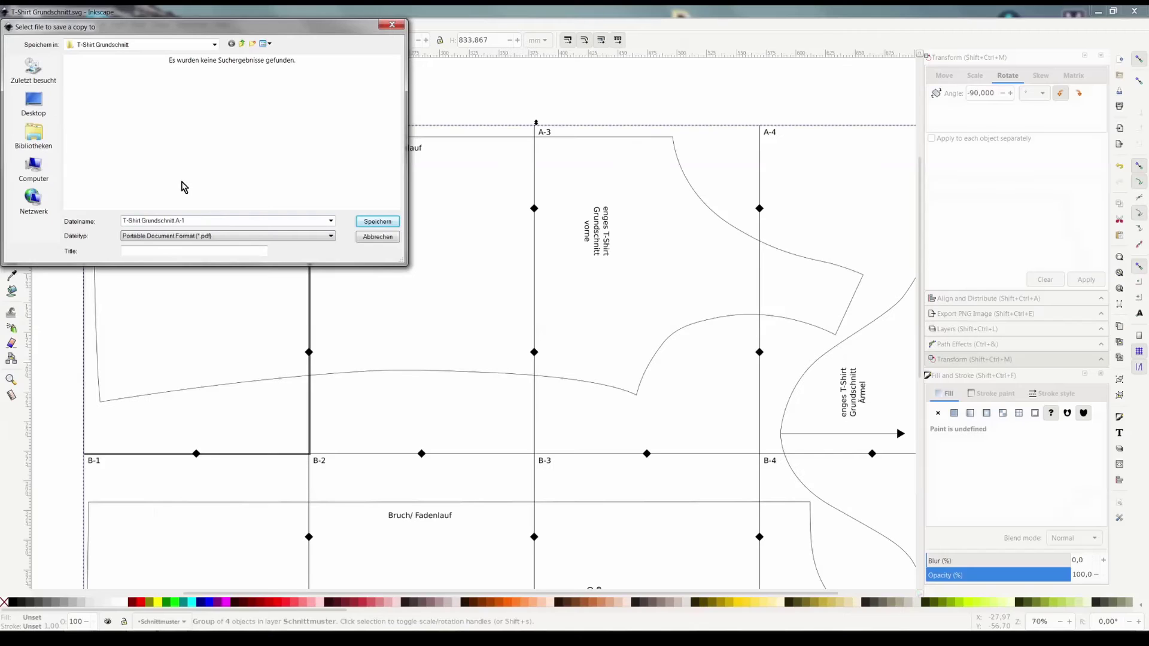
pyautogui.click(383, 222)
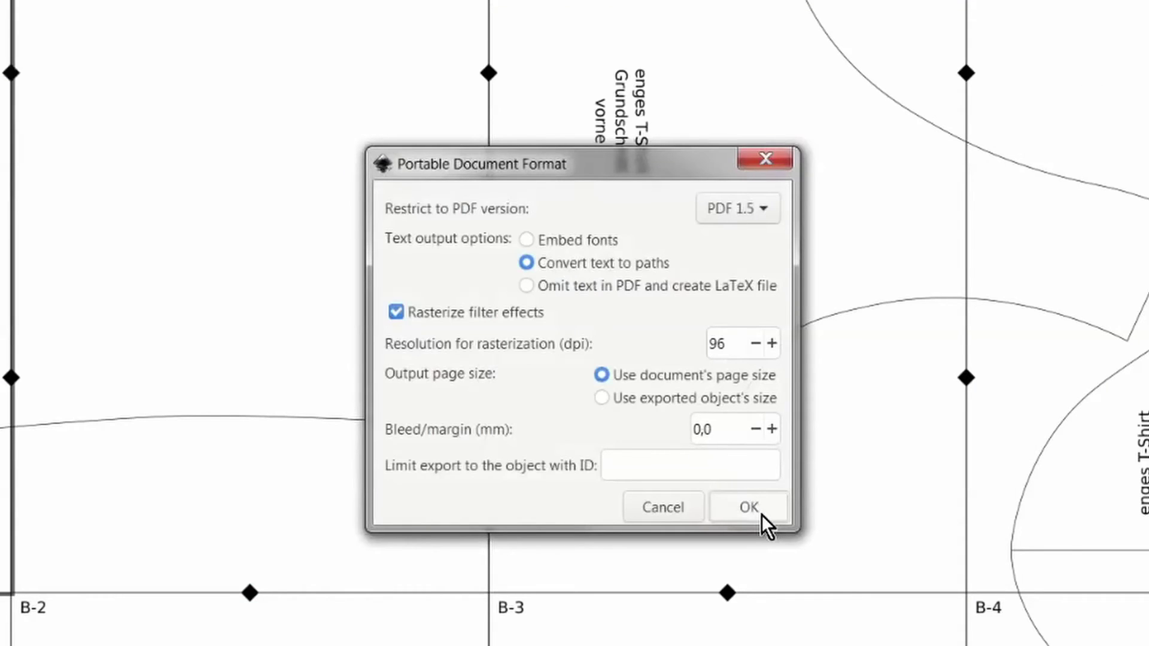
pyautogui.click(748, 508)
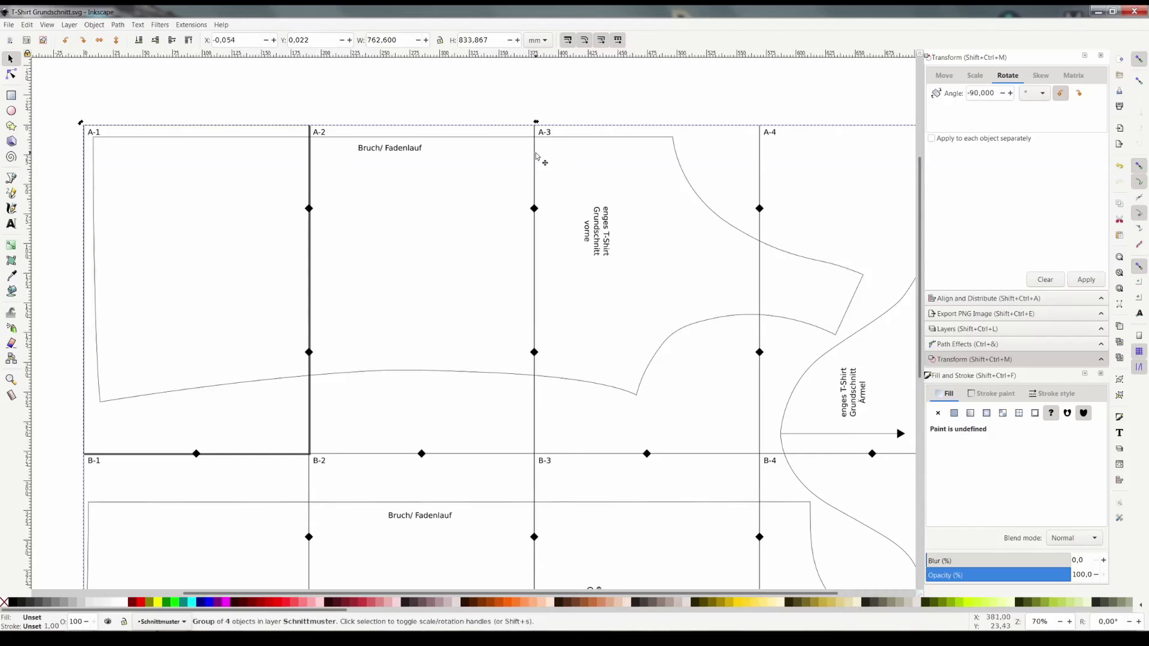
# Shift the pattern to tile A-2 and save it as PDF copy 'T-Shirt Grundschnitt A-2'
pyautogui.moveTo(533, 154); pyautogui.dragTo(305, 157)
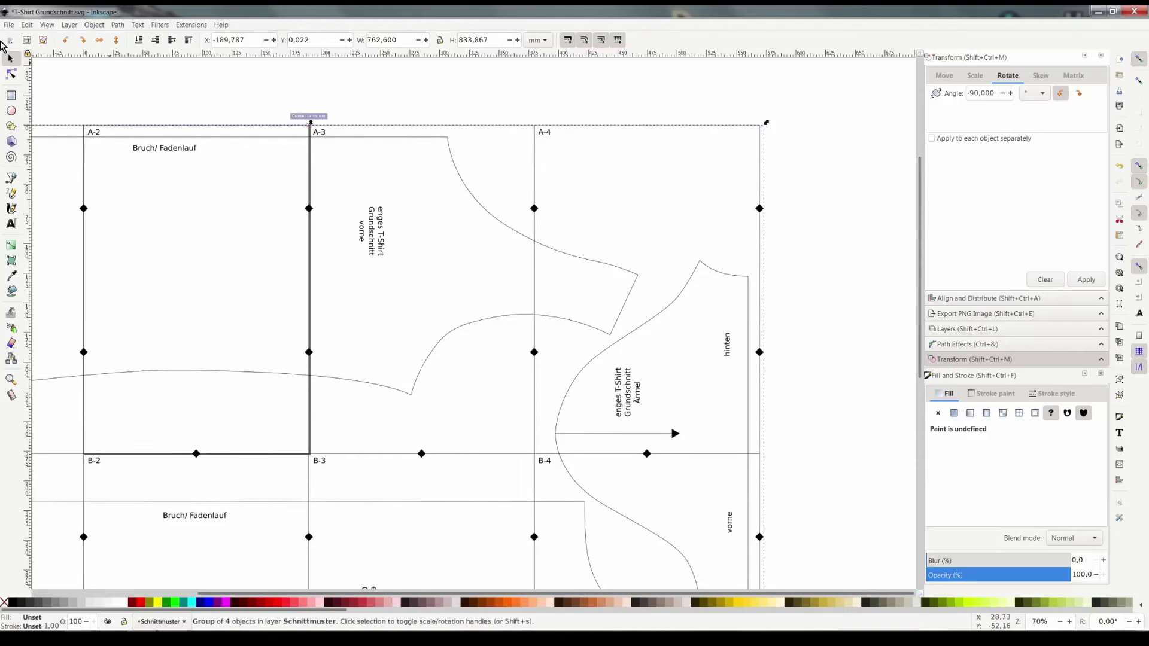
pyautogui.click(9, 25)
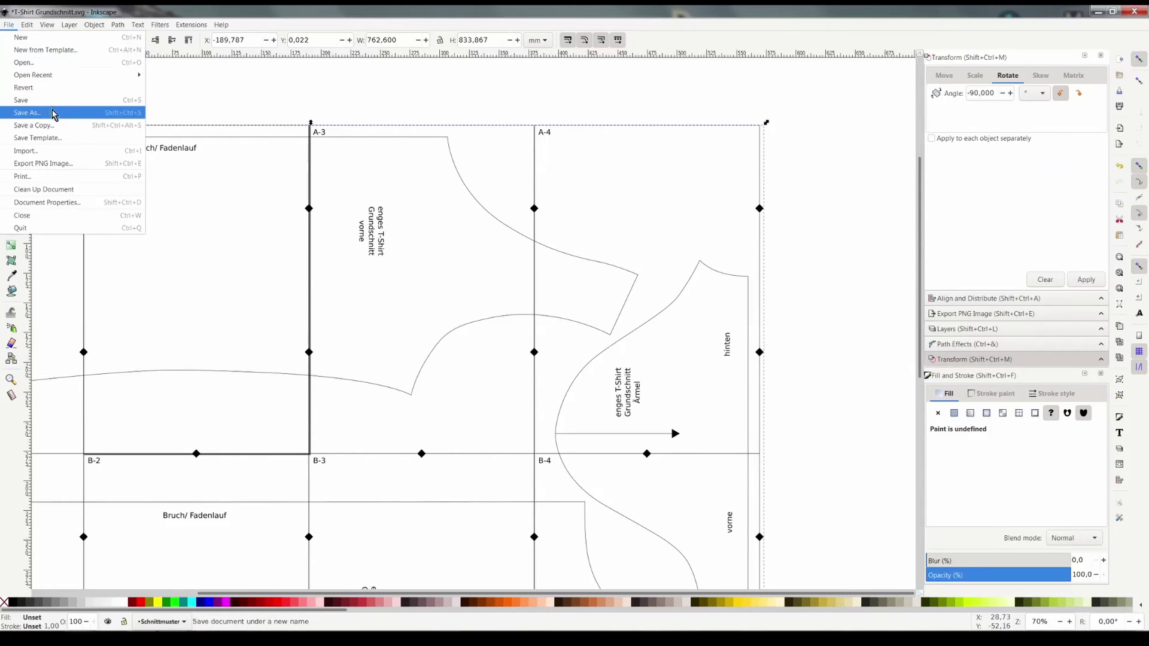
pyautogui.click(62, 129)
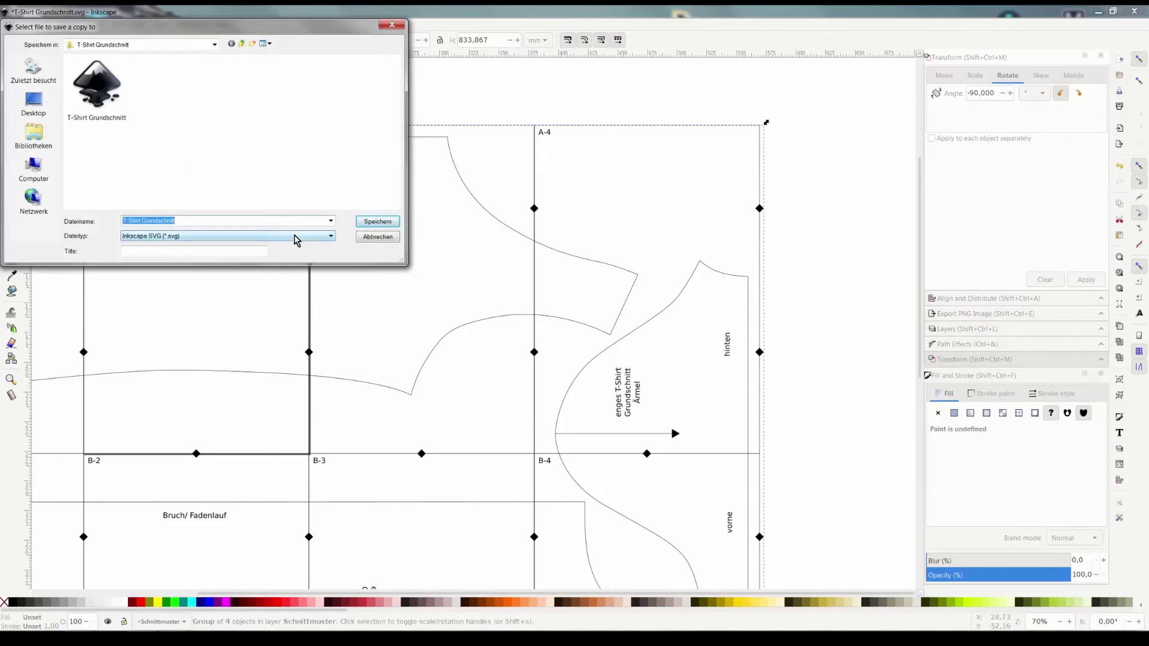
pyautogui.click(295, 237)
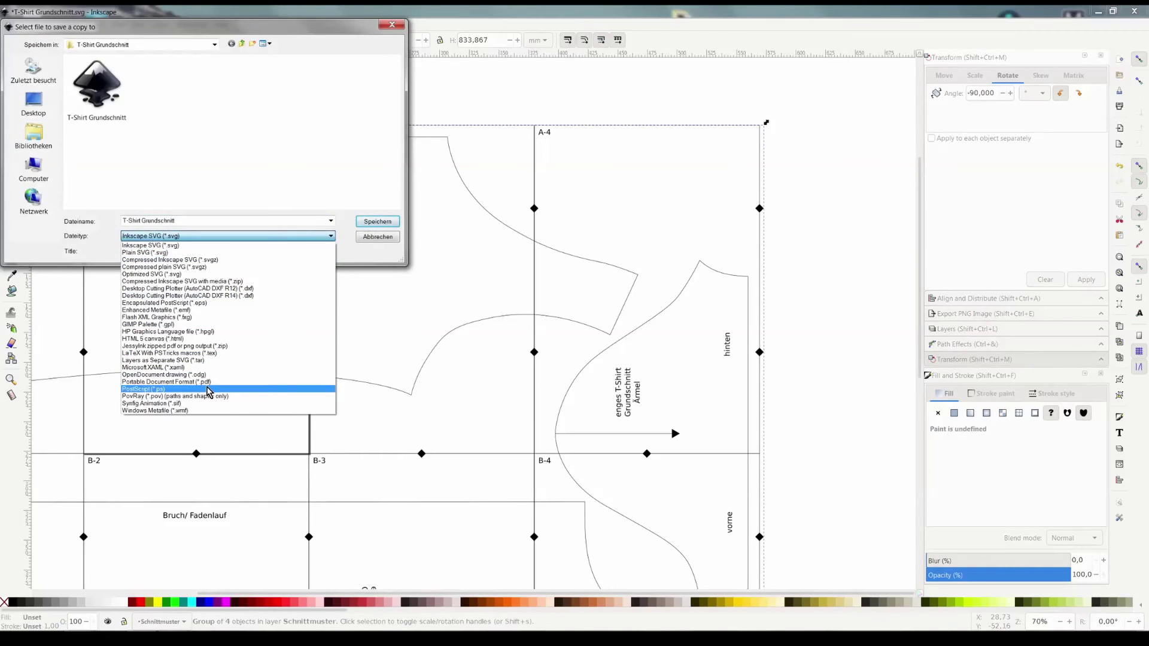
pyautogui.click(208, 382)
pyautogui.click(220, 222)
pyautogui.write('-2')
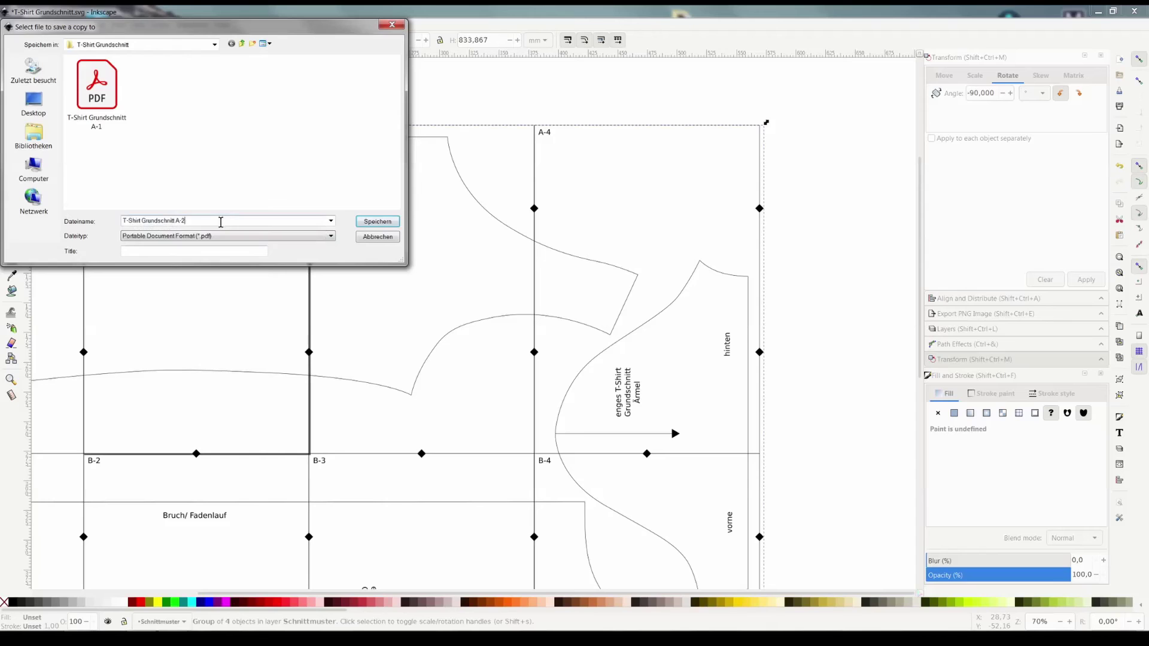
pyautogui.click(372, 225)
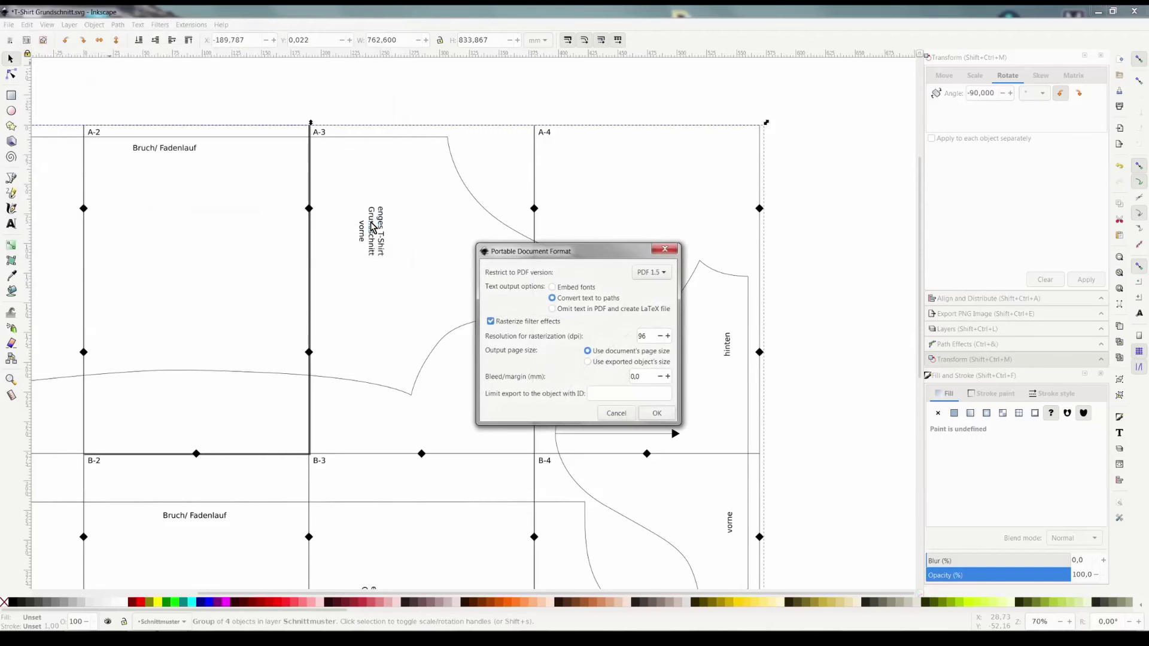
pyautogui.click(657, 413)
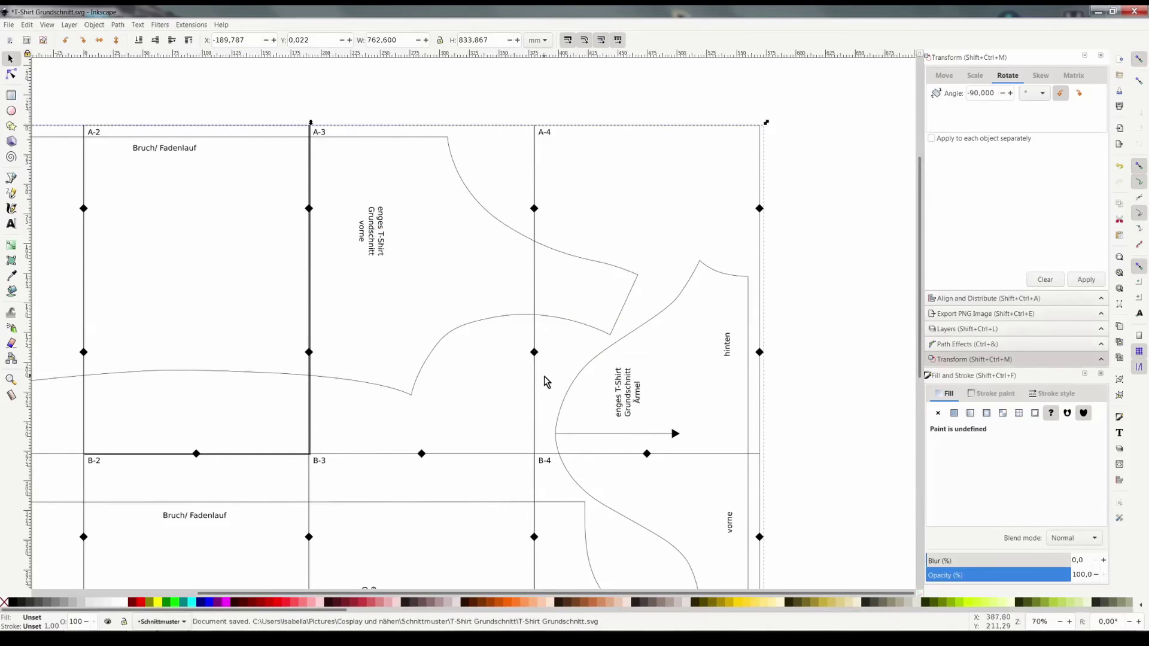
# Save PDF copies of tiles A-3 and B-4, shifting the pattern onto the page for each
pyautogui.moveTo(535, 378); pyautogui.dragTo(310, 381)
pyautogui.hotkey('shift', 'ctrl', 'alt', 's')
pyautogui.write('T-Shirt Grundschnitt A-3')
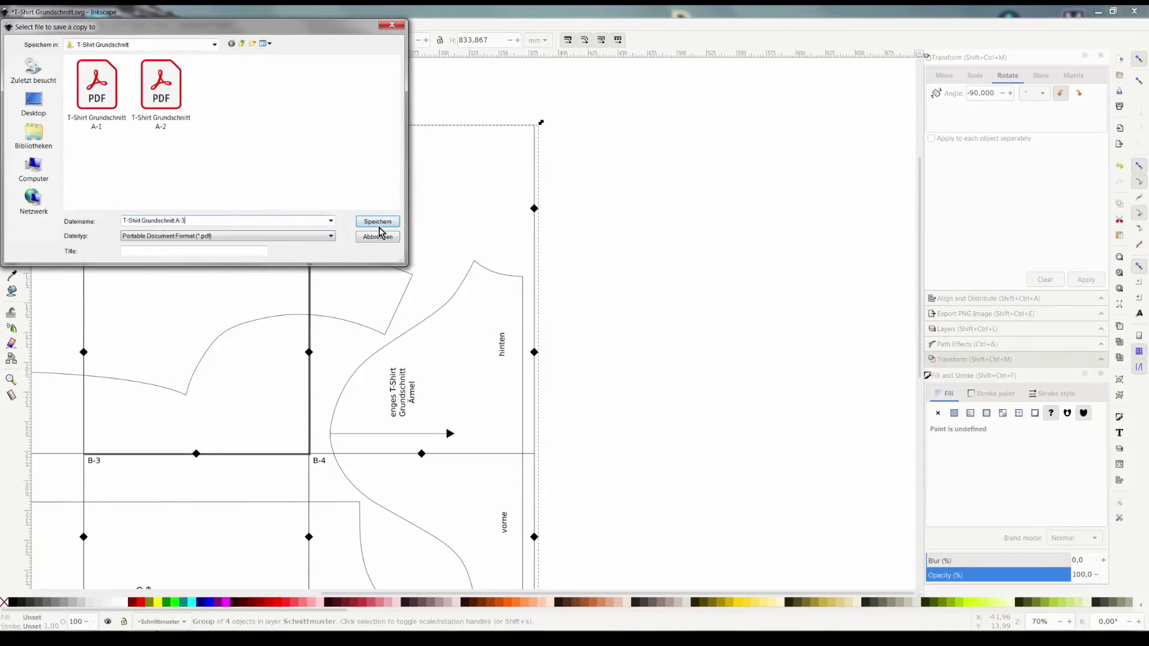
pyautogui.click(378, 221)
pyautogui.press('Return')
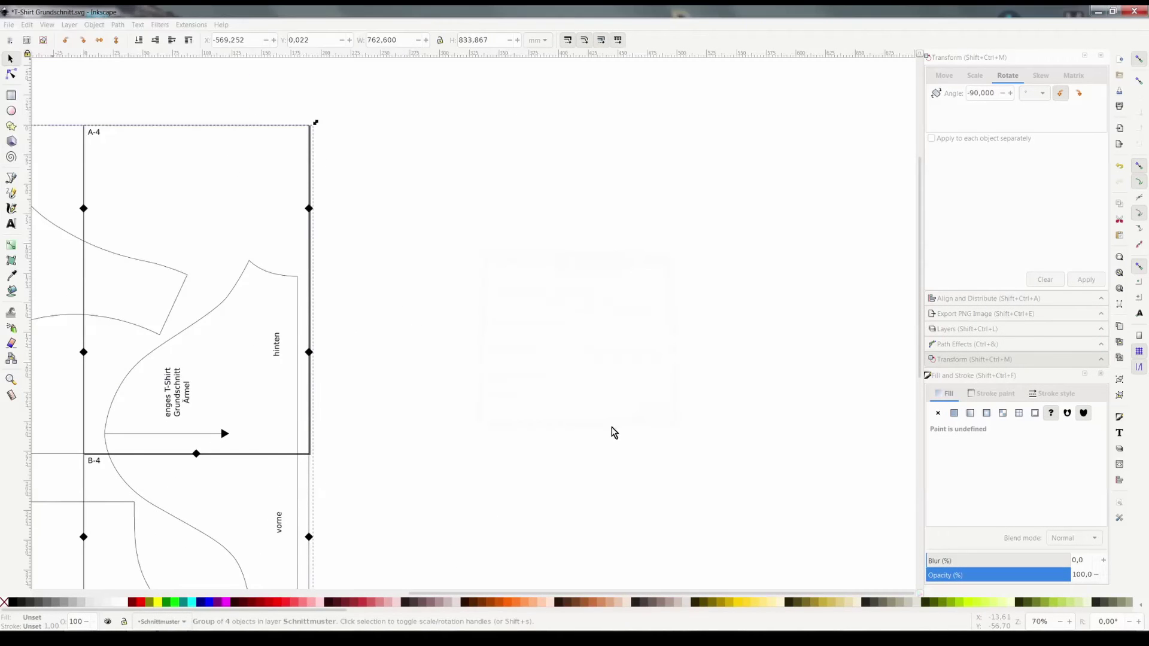
pyautogui.press('Return')
pyautogui.moveTo(310, 454); pyautogui.dragTo(310, 125)
pyautogui.hotkey('shift', 'ctrl', 'alt', 's')
pyautogui.click(378, 222)
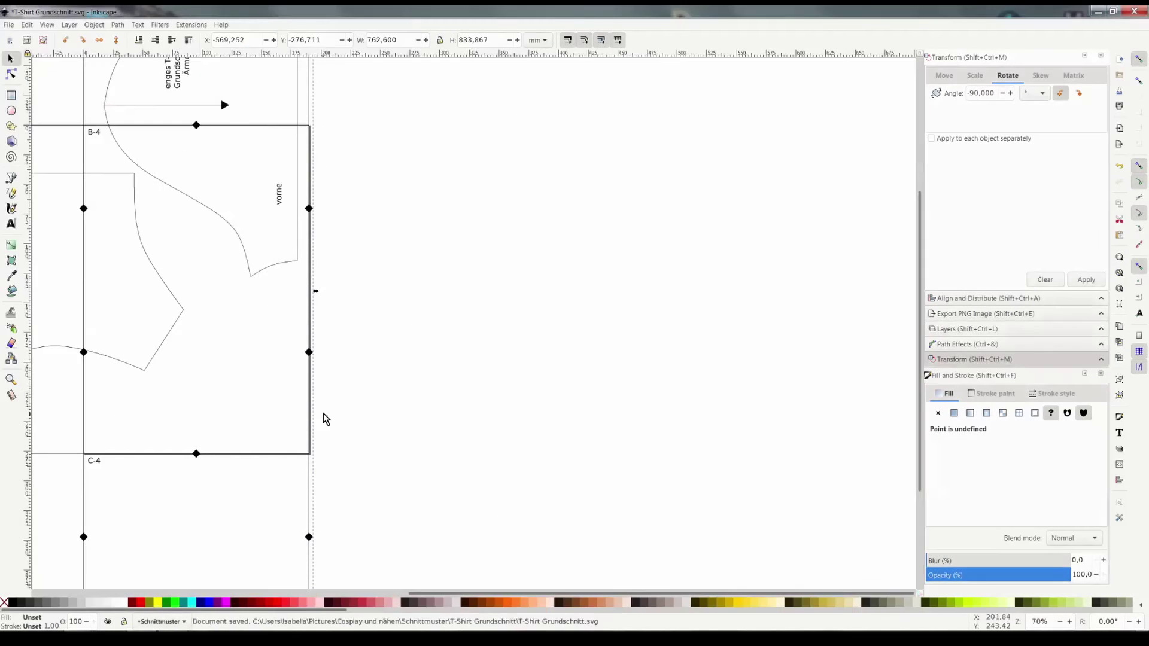
# Save PDF copies of tiles B-3, B-2 and B-1, shifting the pattern between each
pyautogui.moveTo(309, 454); pyautogui.dragTo(534, 453)
pyautogui.hotkey('shift', 'ctrl', 'alt', 's')
pyautogui.click(378, 221)
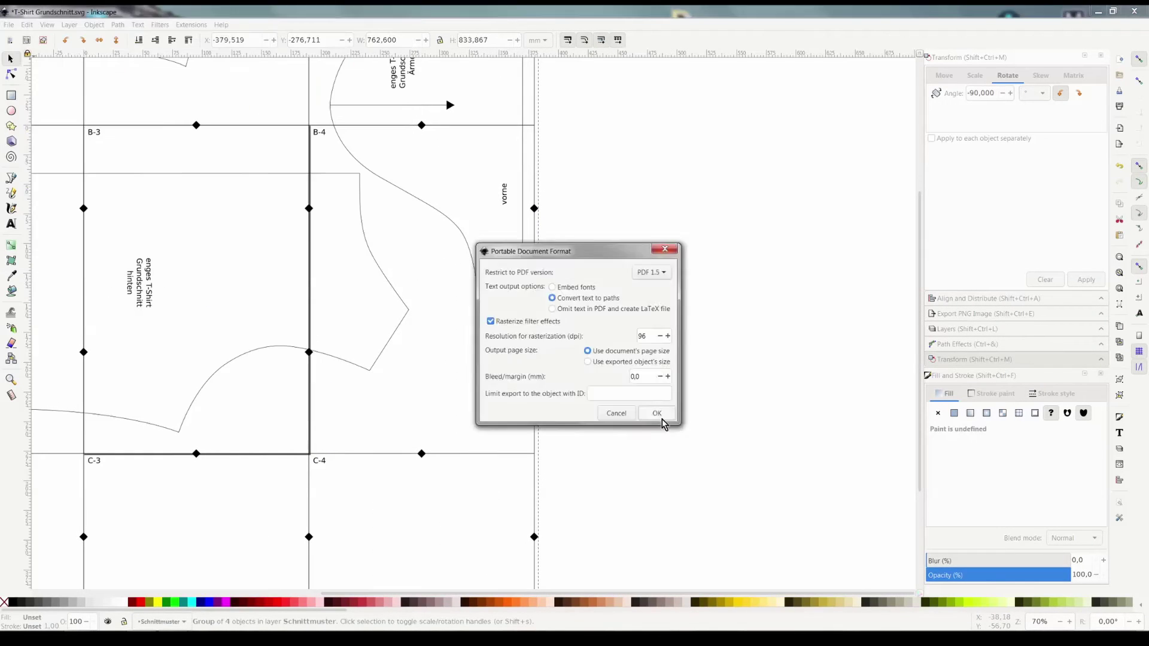
pyautogui.click(662, 420)
pyautogui.moveTo(309, 454); pyautogui.dragTo(534, 453)
pyautogui.hotkey('shift', 'ctrl', 'alt', 's')
pyautogui.click(378, 221)
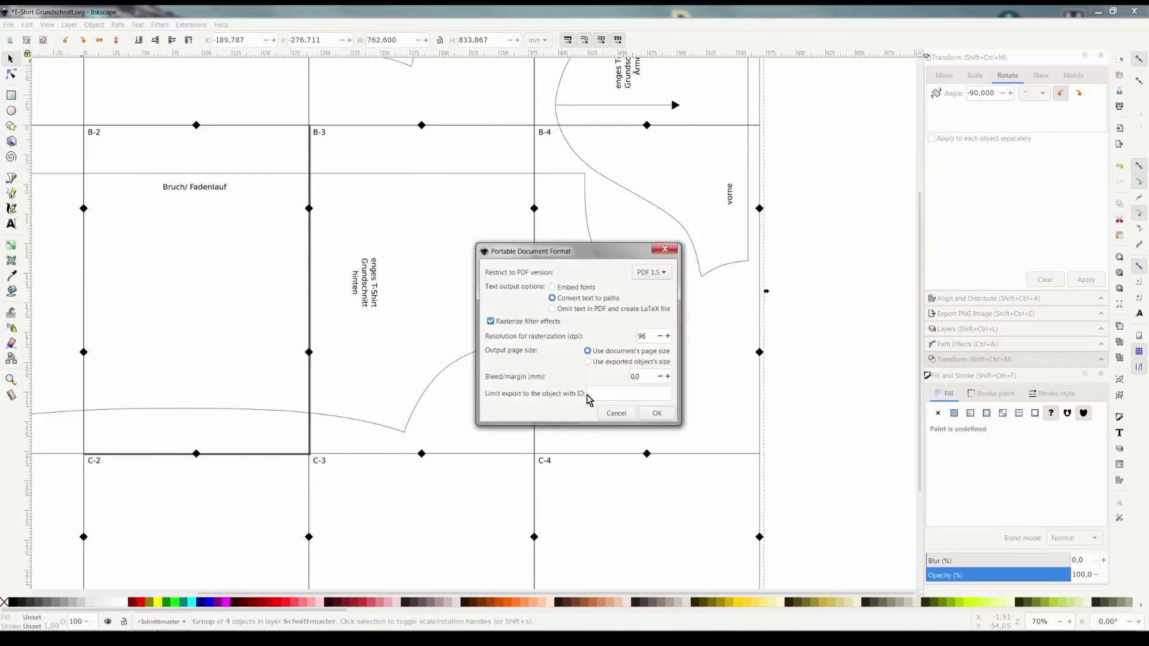
pyautogui.press('Return')
pyautogui.moveTo(309, 453); pyautogui.dragTo(535, 454)
pyautogui.hotkey('shift', 'ctrl', 'alt', 's')
pyautogui.click(378, 221)
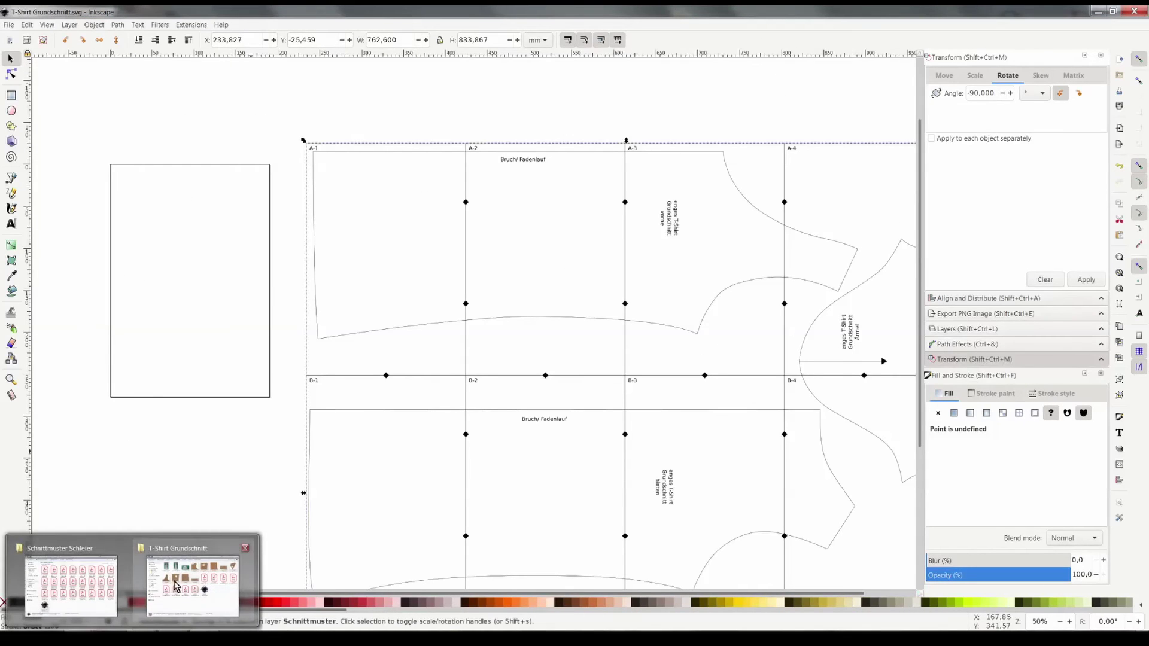
# In PDFsam's merge tool, add the eight tile PDFs A-1 to B-4
pyautogui.click(176, 586)
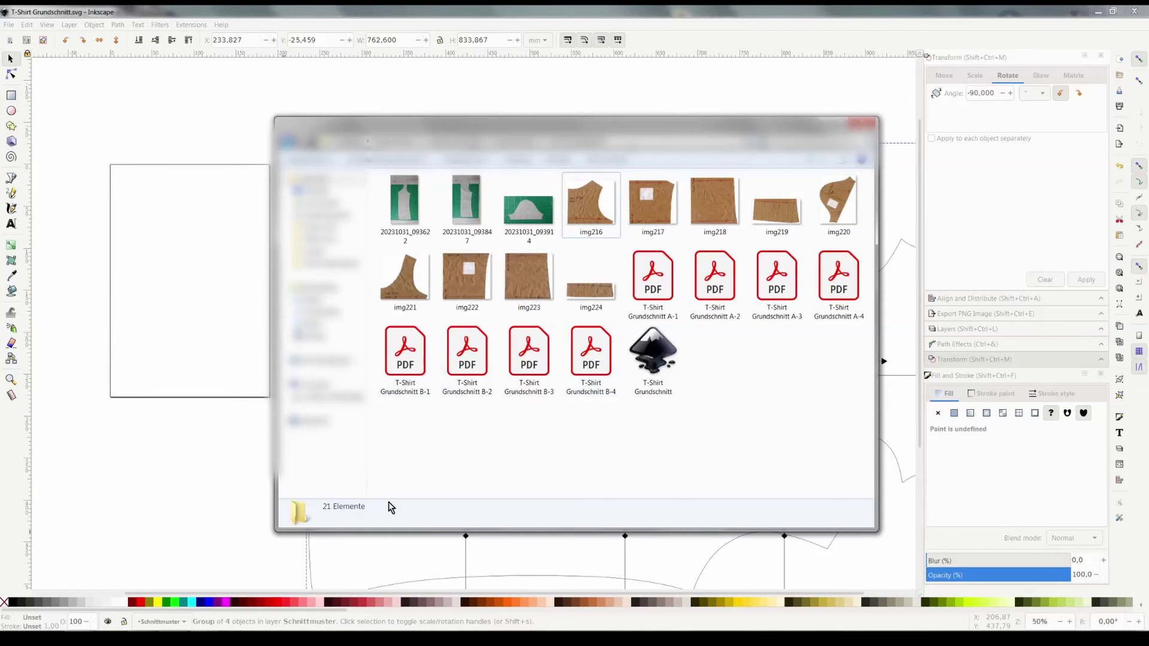
pyautogui.click(228, 638)
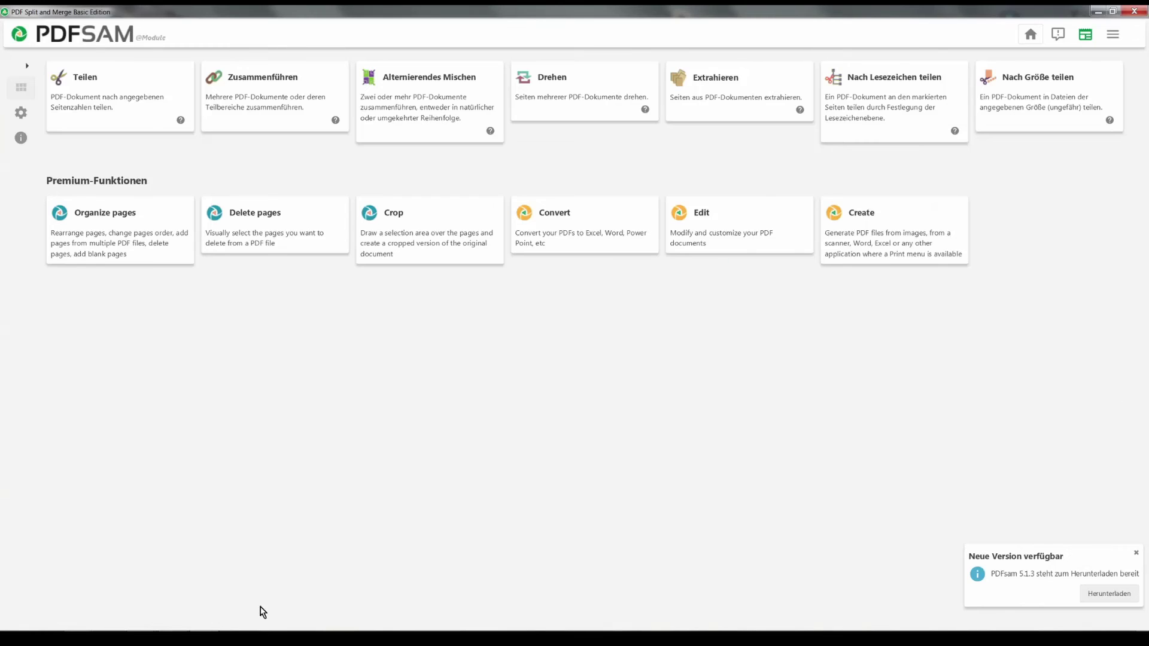
pyautogui.click(266, 115)
pyautogui.hotkey('alt', 'Tab')
pyautogui.keyDown('shift'); pyautogui.click(602, 368); pyautogui.keyUp('shift')
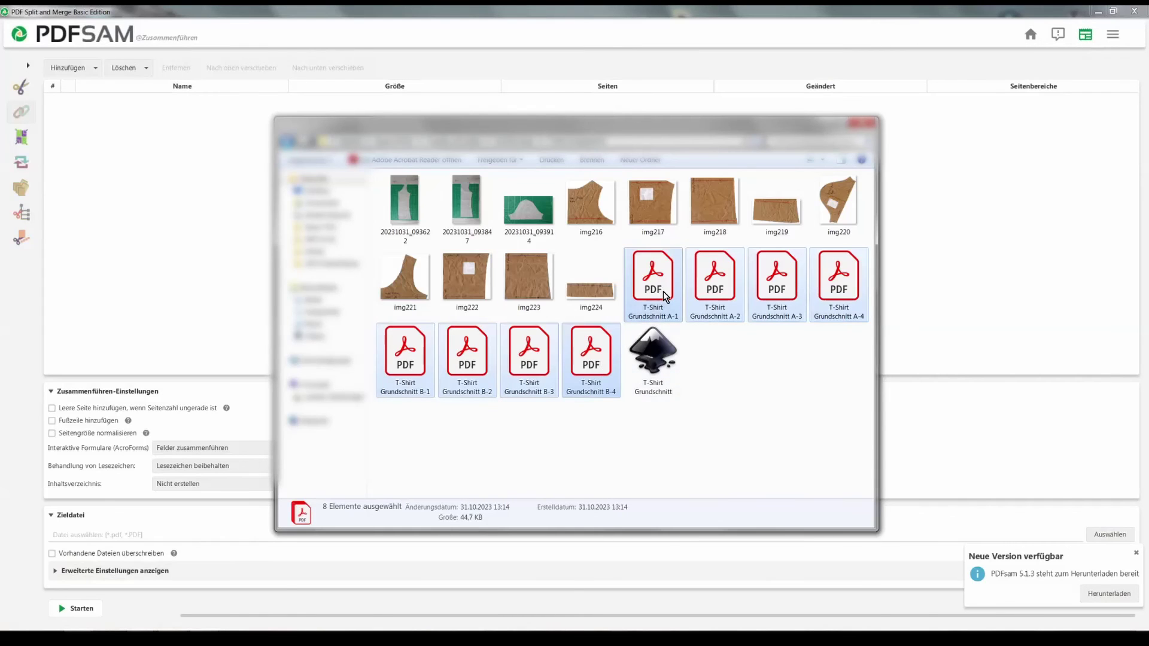
pyautogui.moveTo(664, 296); pyautogui.dragTo(130, 196)
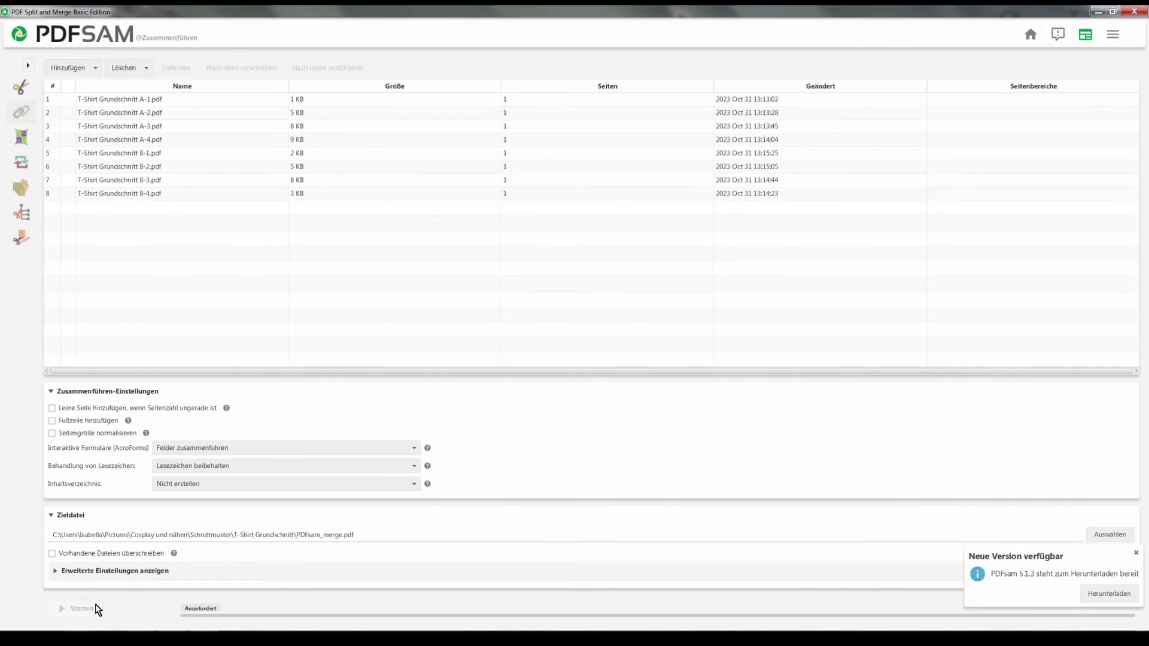
# Open the merged PDFsam_merge.pdf and scroll through its eight pages
pyautogui.hotkey('alt', 'Tab')
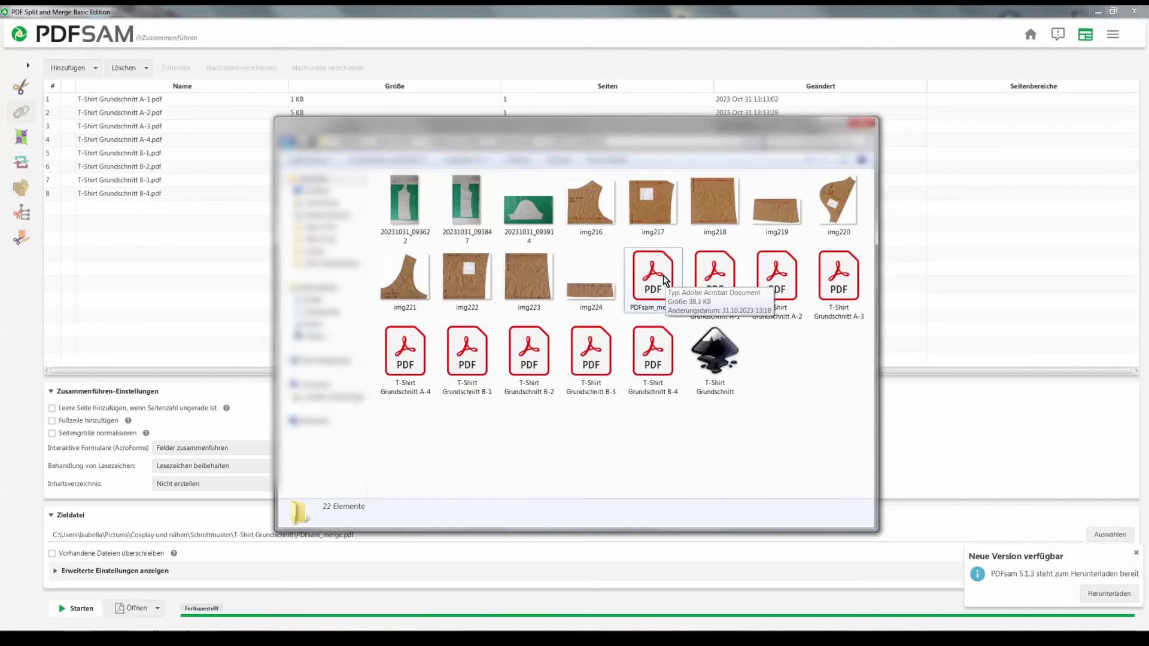
pyautogui.doubleClick(665, 281)
pyautogui.scroll(-3, 802, 303)
pyautogui.scroll(-3, 796, 307)
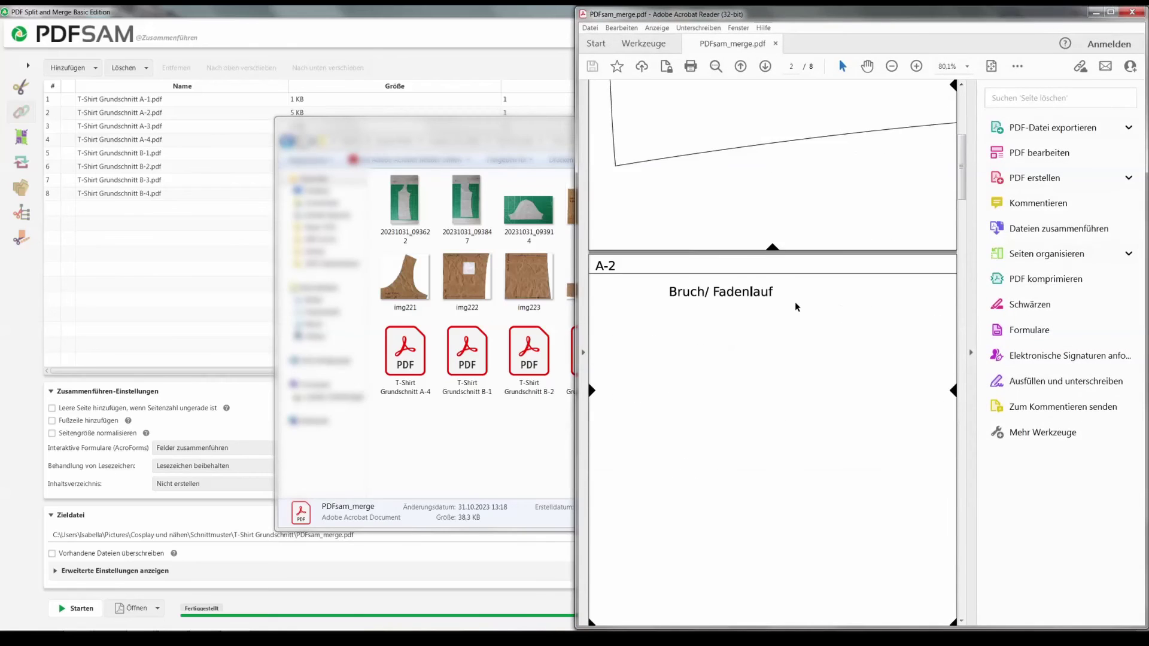
pyautogui.scroll(-3, 796, 307)
pyautogui.scroll(-3, 794, 308)
pyautogui.scroll(-3, 793, 309)
pyautogui.scroll(-3, 790, 310)
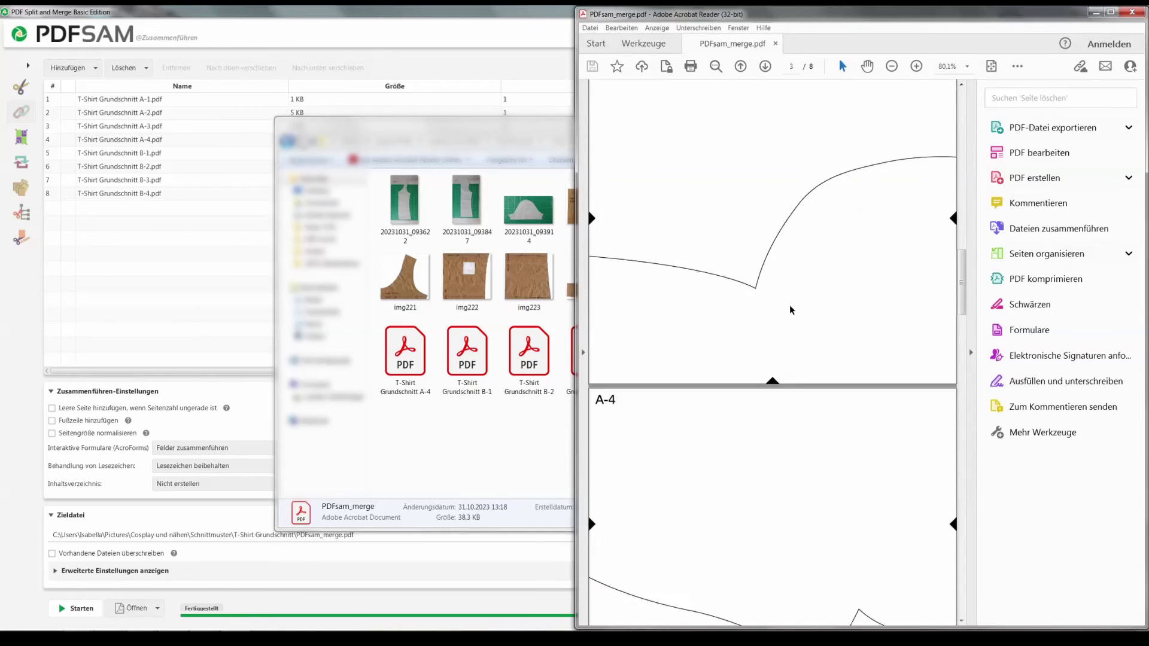
pyautogui.scroll(-3, 790, 309)
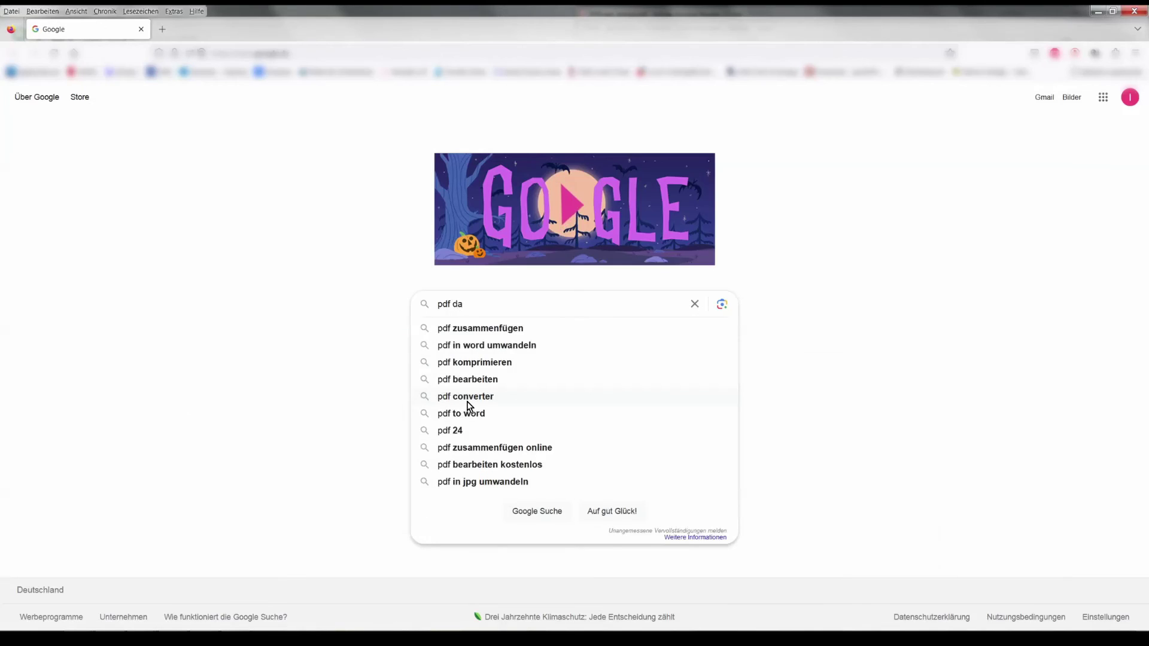
# Search Google for 'pdf dateien zusammenfügen' and look through the results
pyautogui.write('teien zusammenfügen')
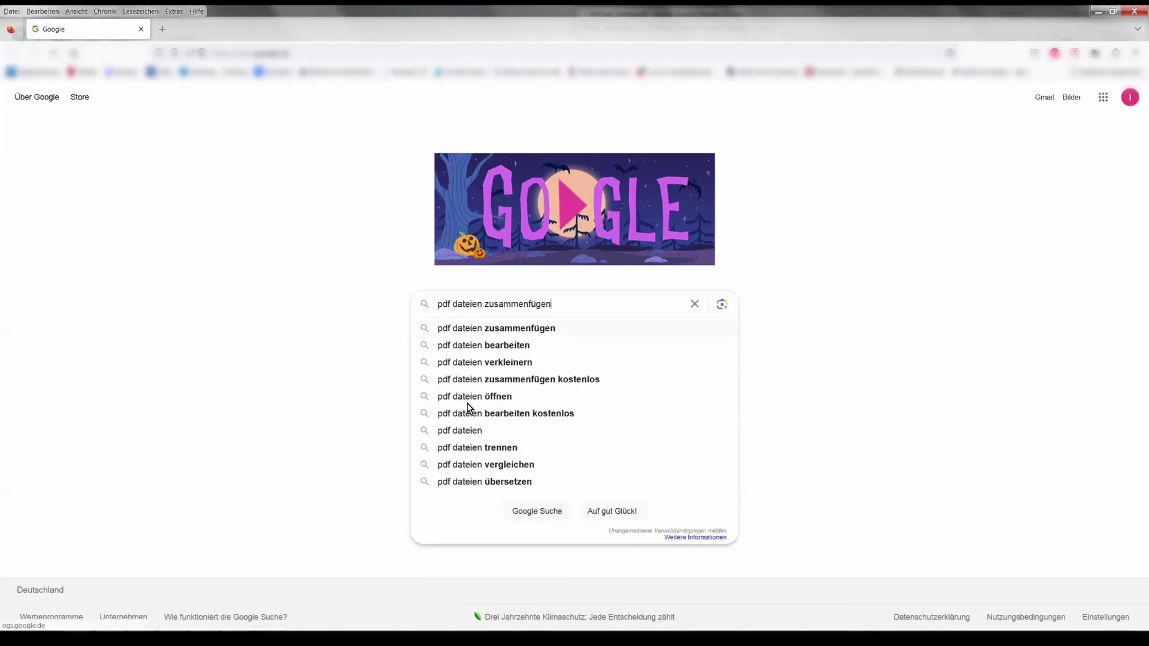
pyautogui.press('Return')
pyautogui.scroll(-3, 710, 320)
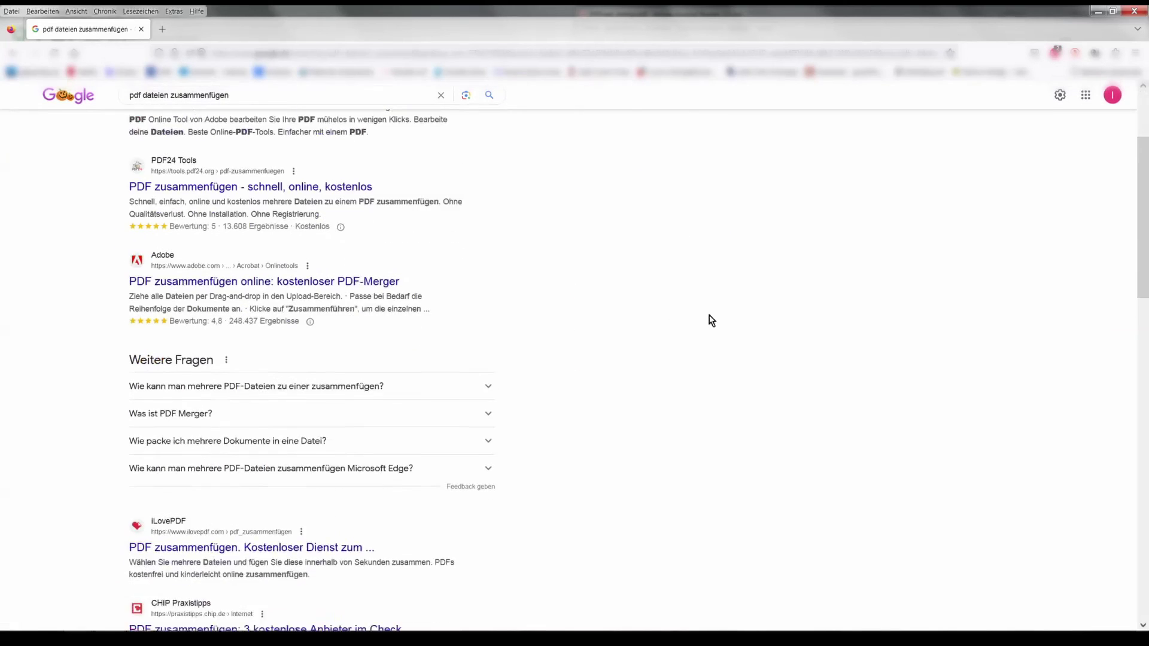
pyautogui.scroll(-3, 736, 322)
pyautogui.scroll(-2, 736, 321)
pyautogui.scroll(-1, 735, 320)
pyautogui.scroll(6, 733, 321)
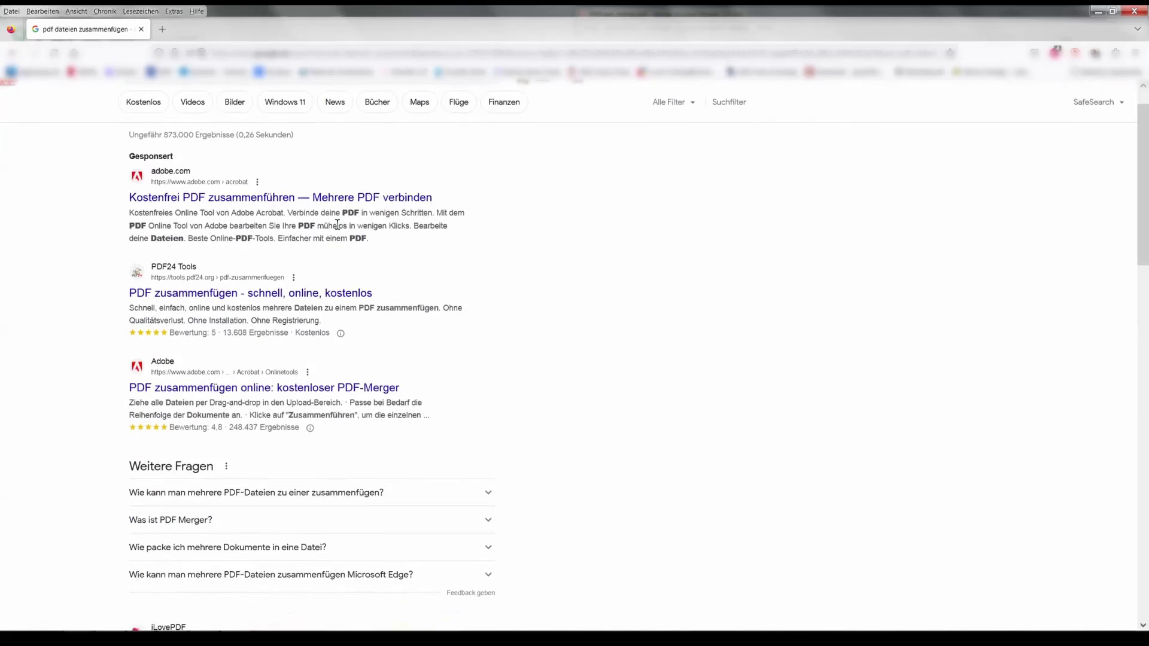
# Go to Adobe Acrobat's online PDF merge page from the search results
pyautogui.click(339, 203)
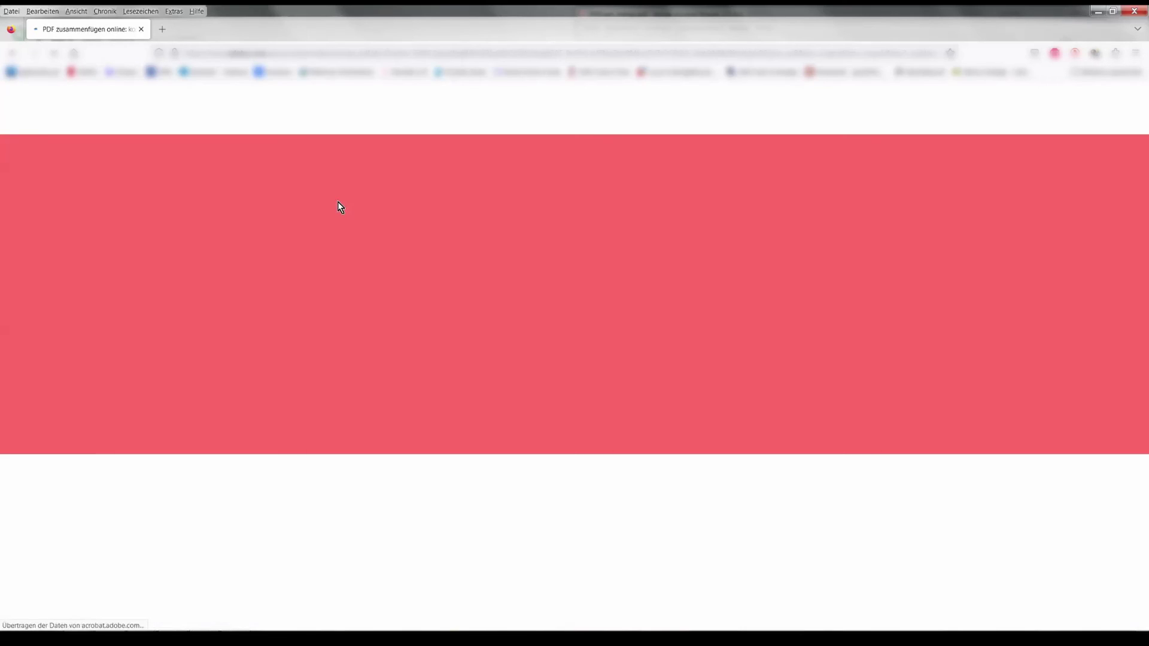
pyautogui.scroll(-3, 965, 272)
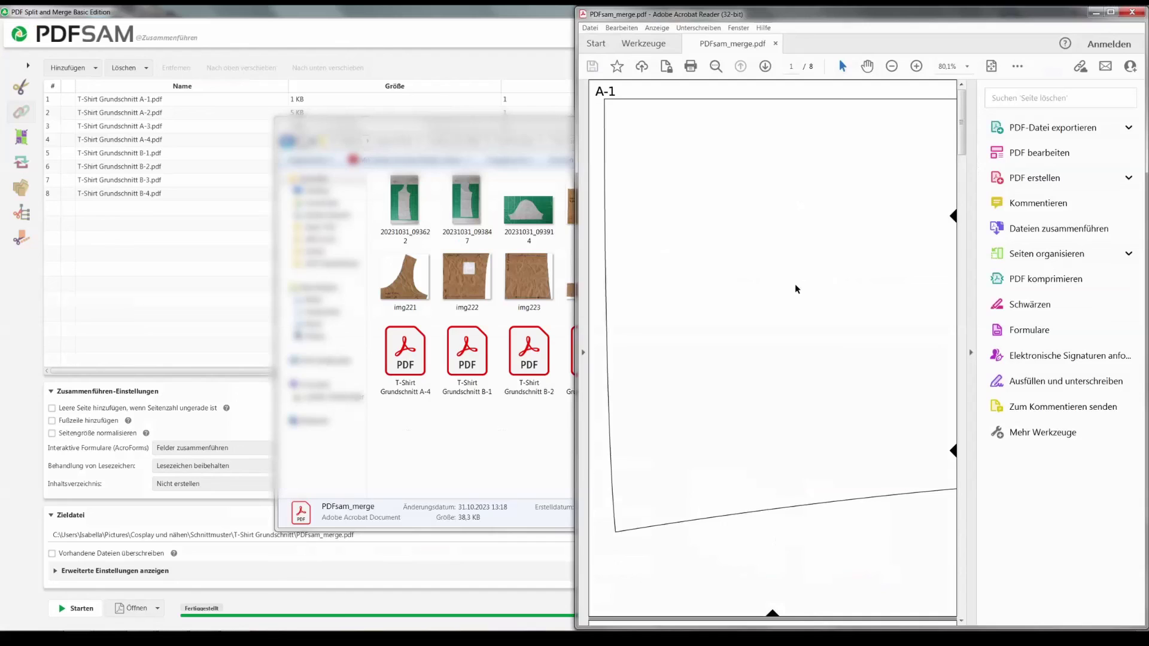
pyautogui.scroll(-2, 791, 310)
# Review the 8 tile pages of PDFsam_merge.pdf, then bring up its Print dialog
pyautogui.scroll(-5, 791, 310)
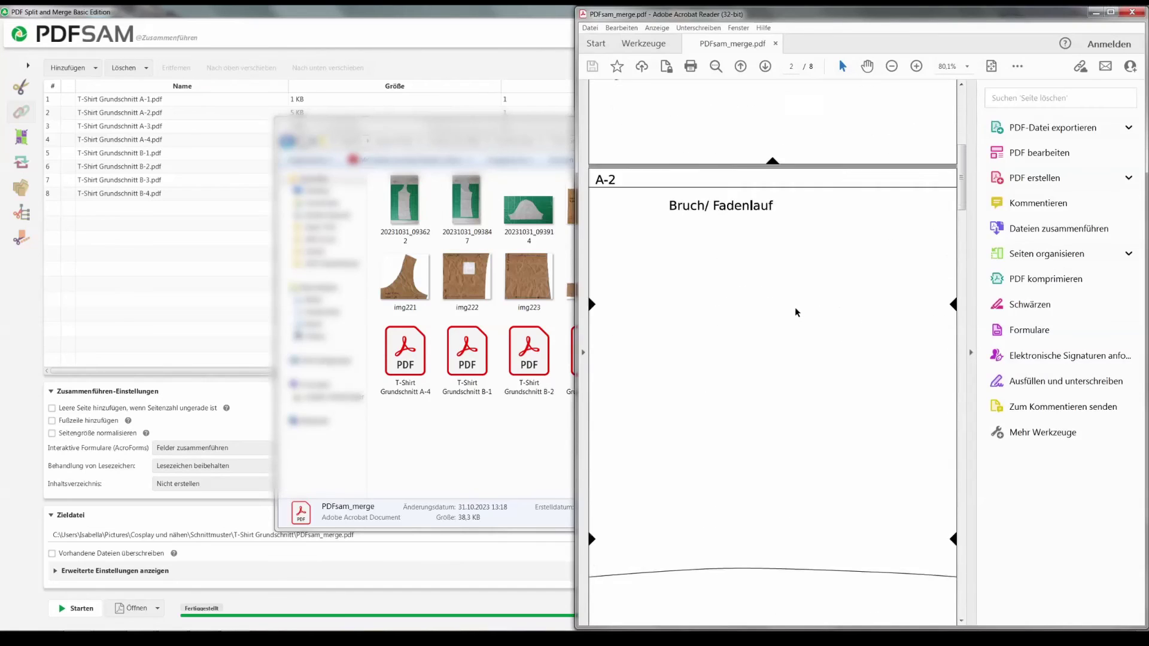
pyautogui.scroll(-2, 791, 310)
pyautogui.scroll(-3, 791, 310)
pyautogui.scroll(-5, 791, 310)
pyautogui.scroll(-4, 791, 310)
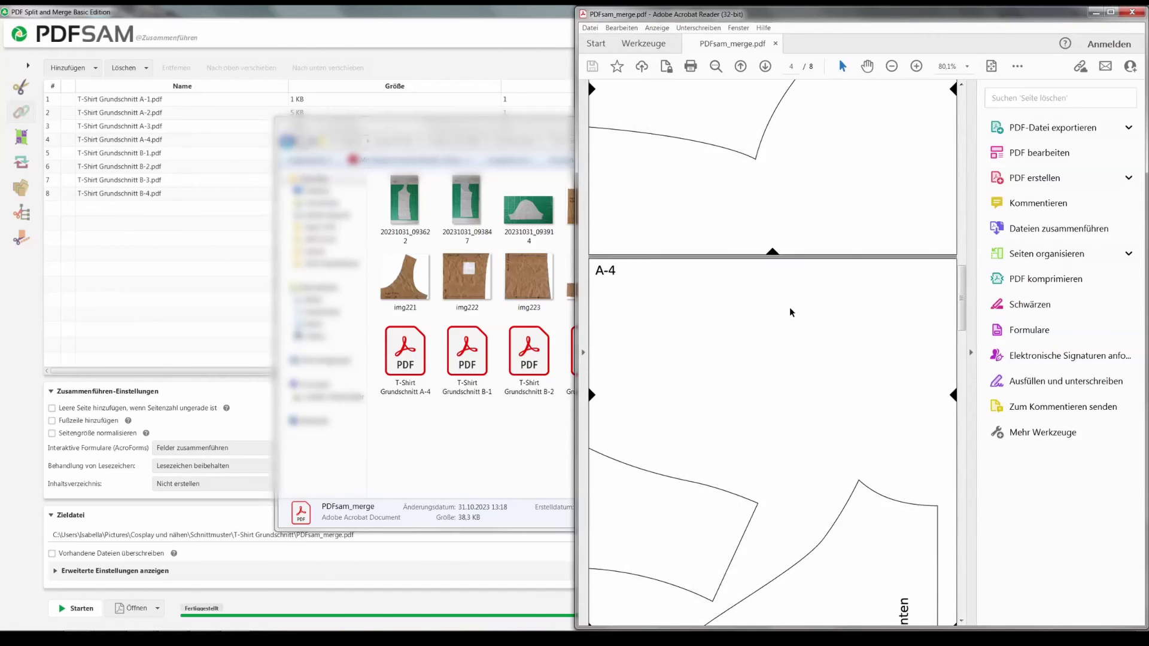
pyautogui.scroll(-3, 791, 310)
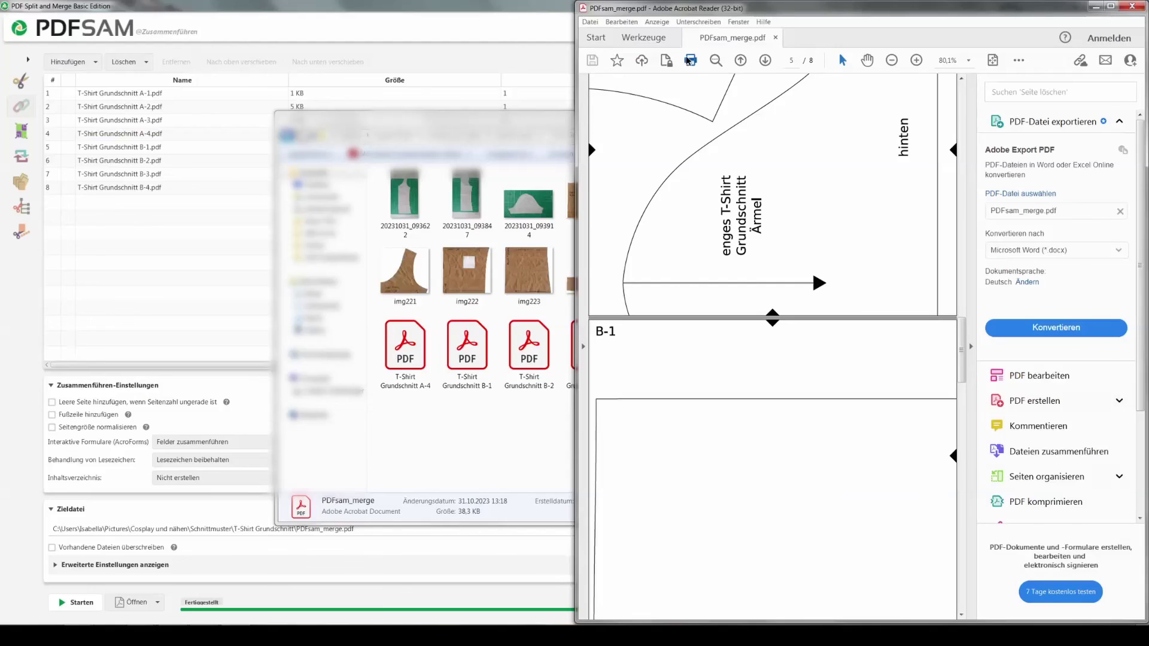
pyautogui.click(690, 60)
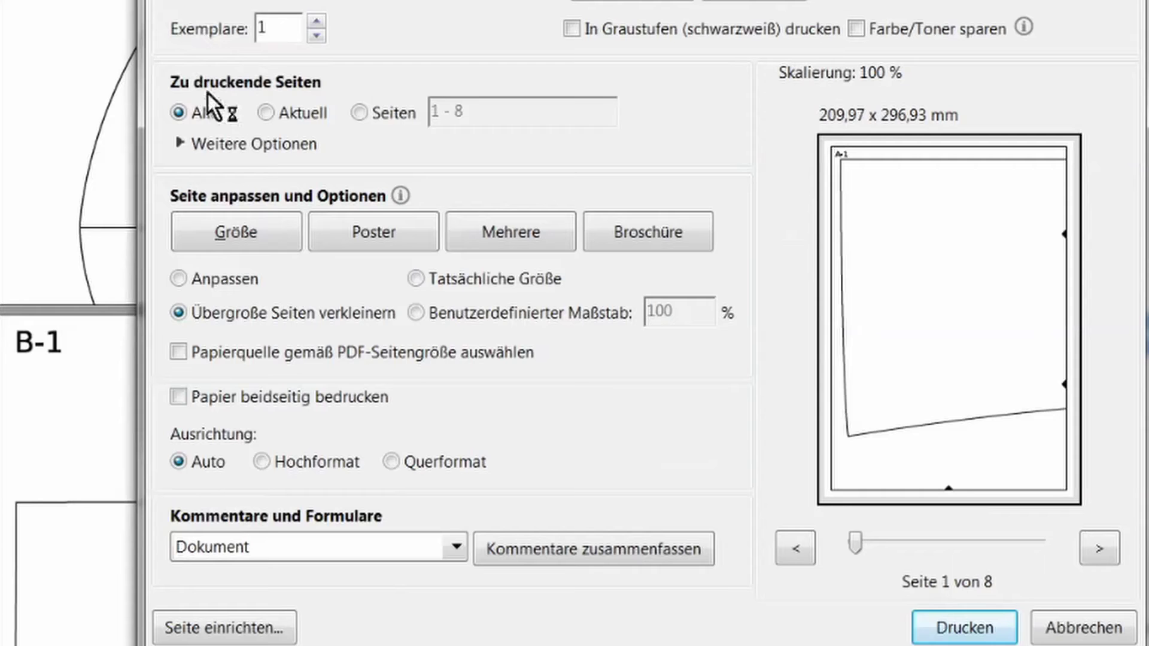